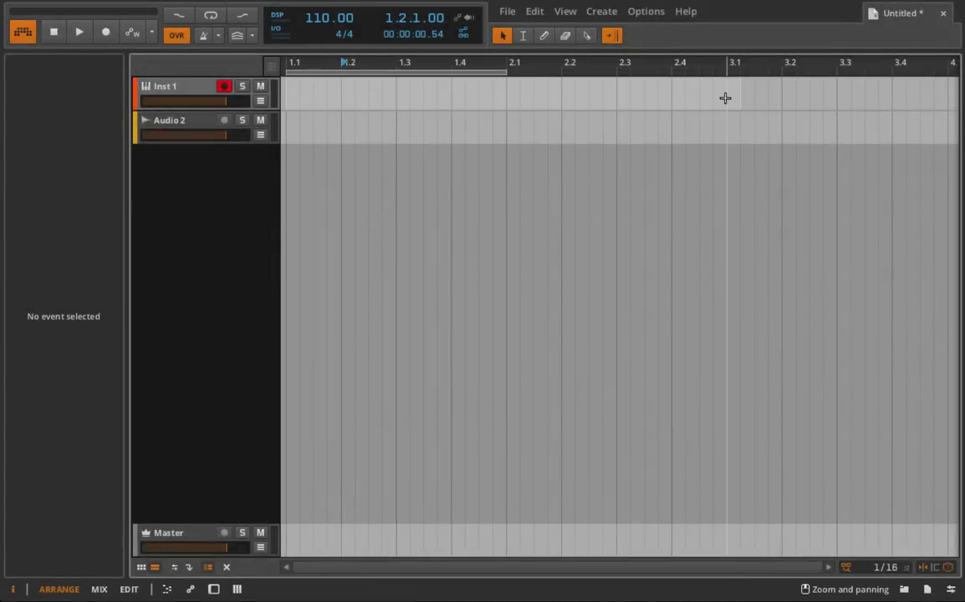
Step: Create an empty one-bar clip at bar 1 of the Inst 1 track, and toggle the Inspector Panel off and on
drag(725, 98, 352, 100)
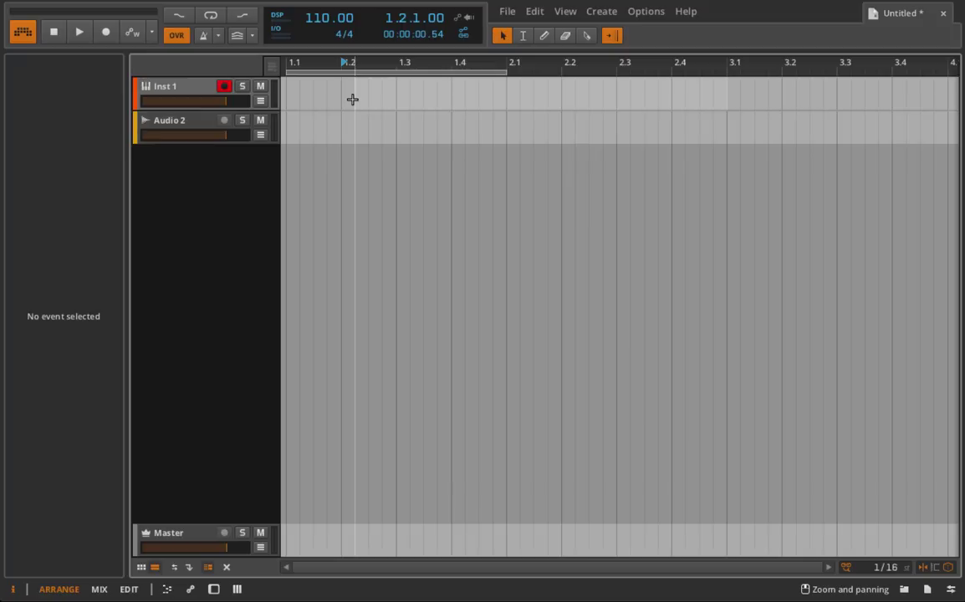
click(200, 91)
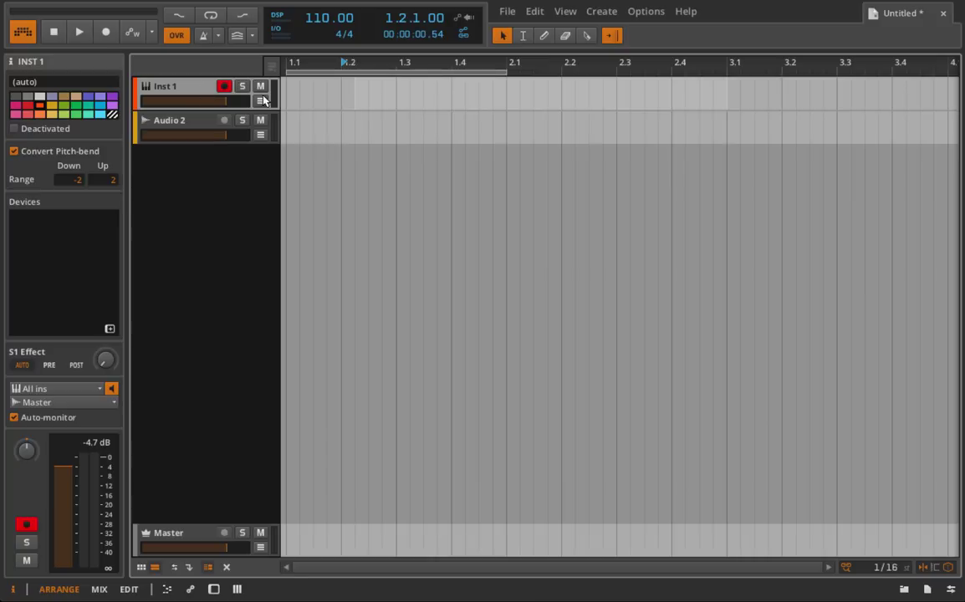
double_click(292, 90)
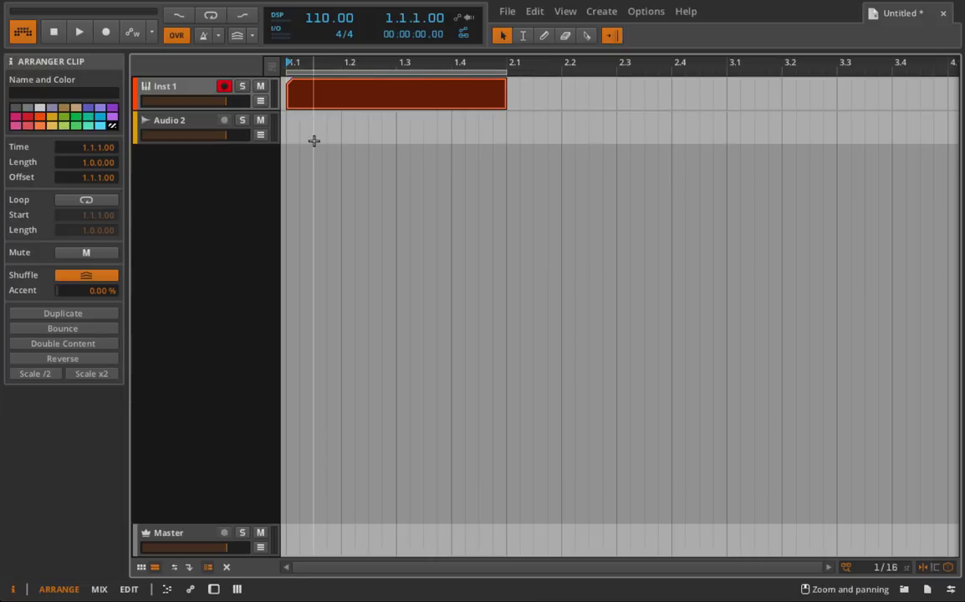
click(12, 589)
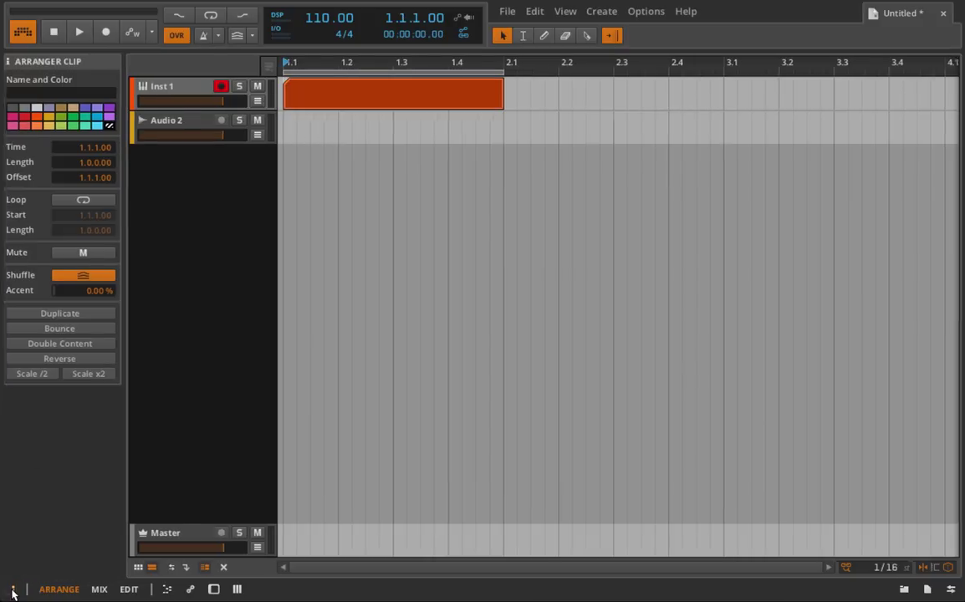
click(13, 592)
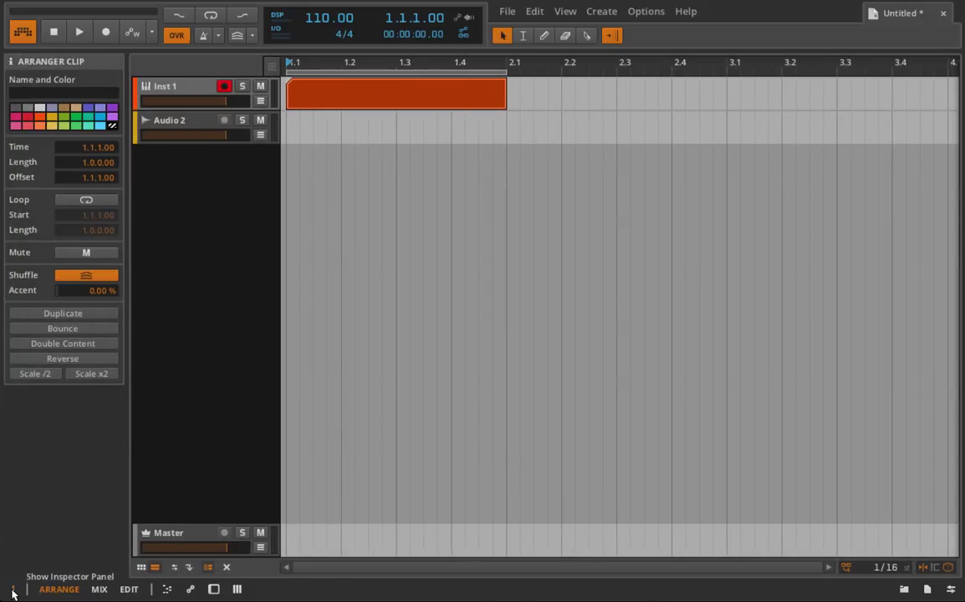
Step: Switch to the mixer, hide its clip launcher, and show the meters, devices, sends, inputs/outputs and effect tracks
click(100, 590)
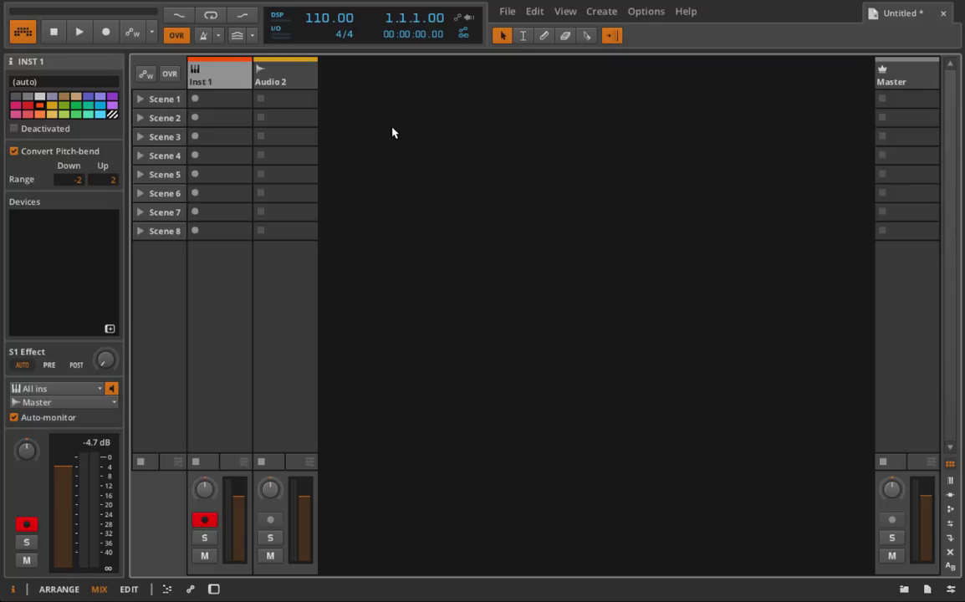
click(950, 481)
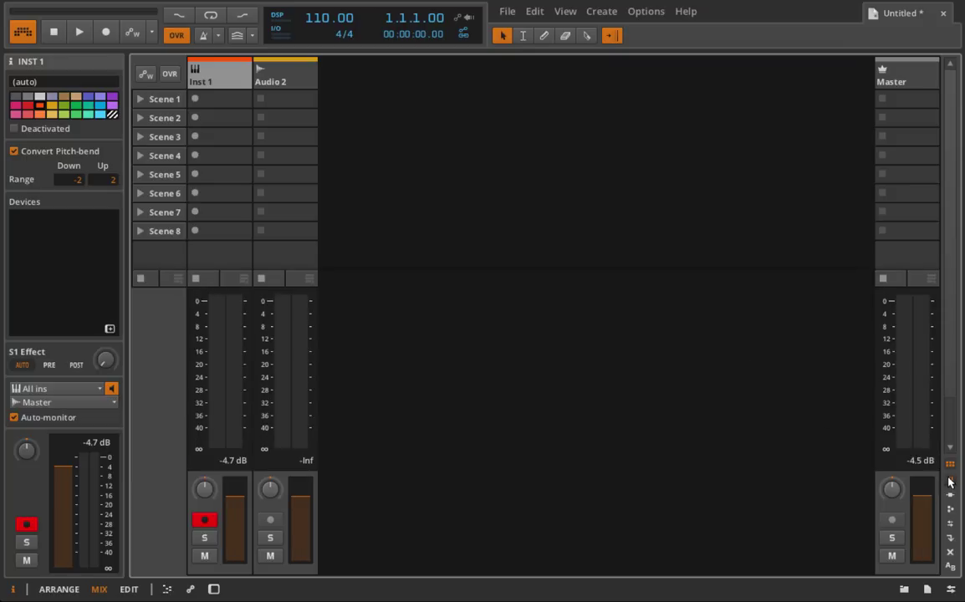
click(950, 464)
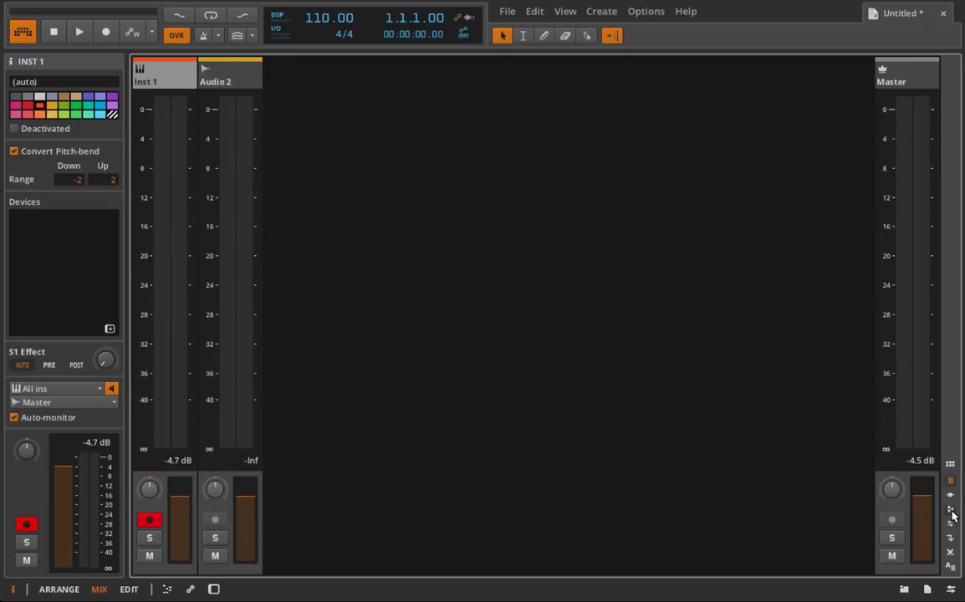
click(951, 497)
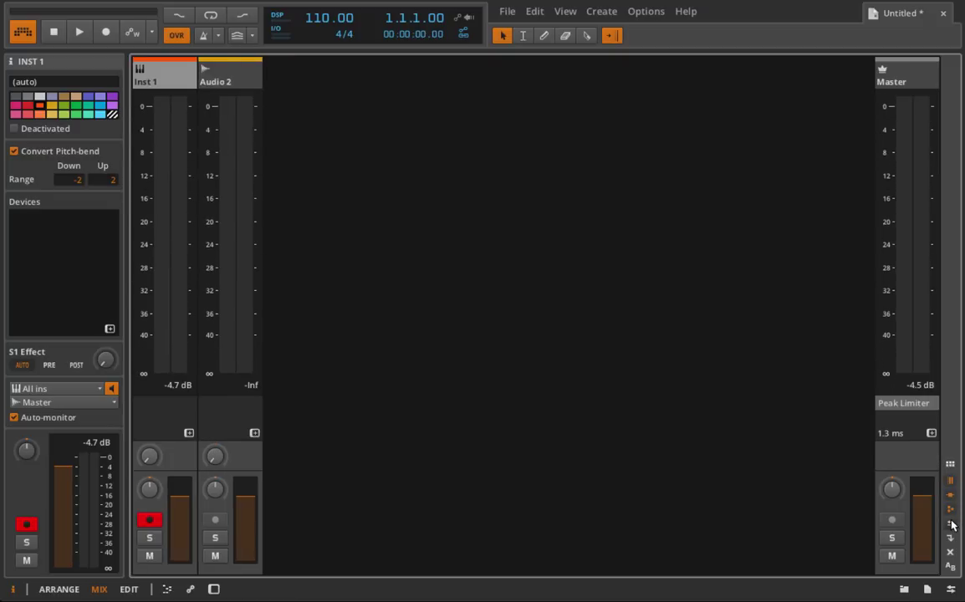
click(951, 523)
click(951, 539)
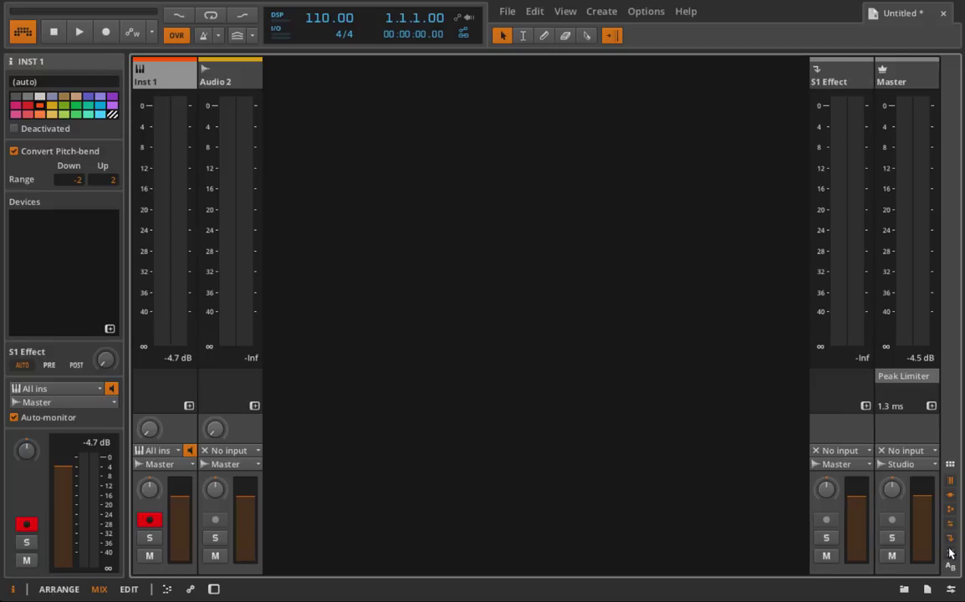
Step: Toggle the deactivated-track and crossfader sections, hide the extra mixer sections, and restore the clip launcher
click(950, 554)
click(951, 567)
click(951, 567)
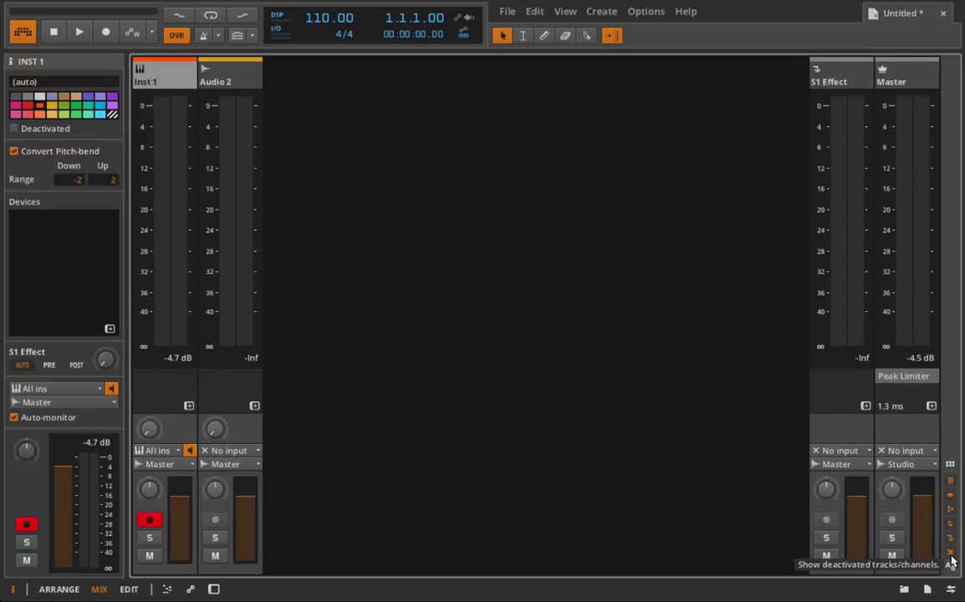
click(950, 554)
click(951, 539)
click(950, 524)
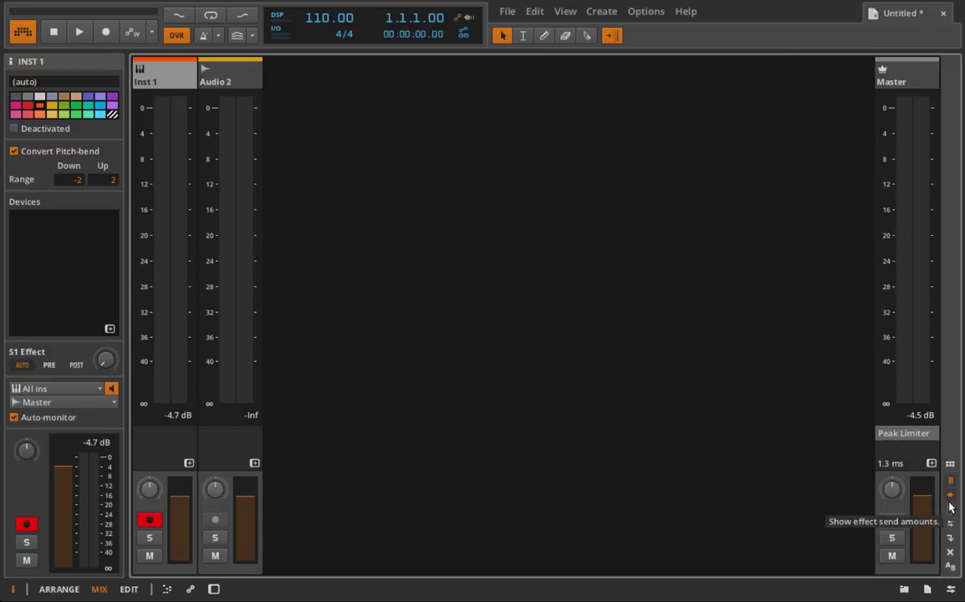
click(950, 465)
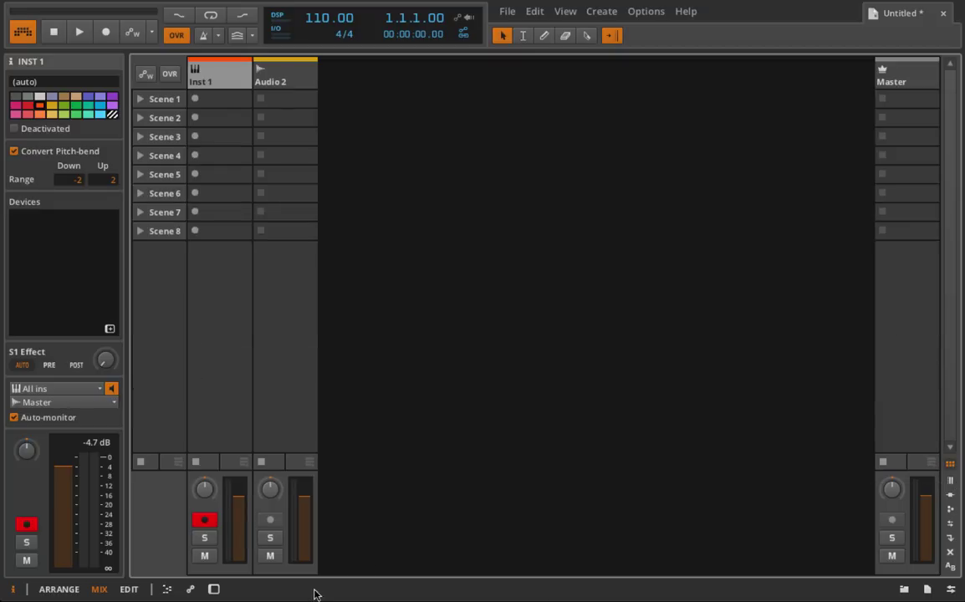
Step: View the Inst 1 clip in the Edit layout, with the mixer replacing the device panel below, and adjust the pane sizes
click(128, 590)
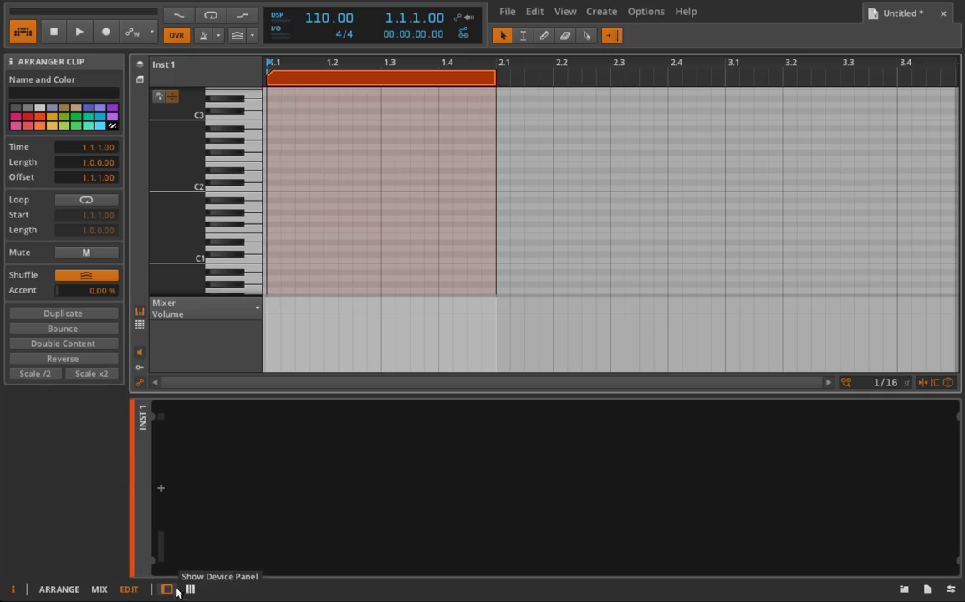
click(166, 591)
click(166, 591)
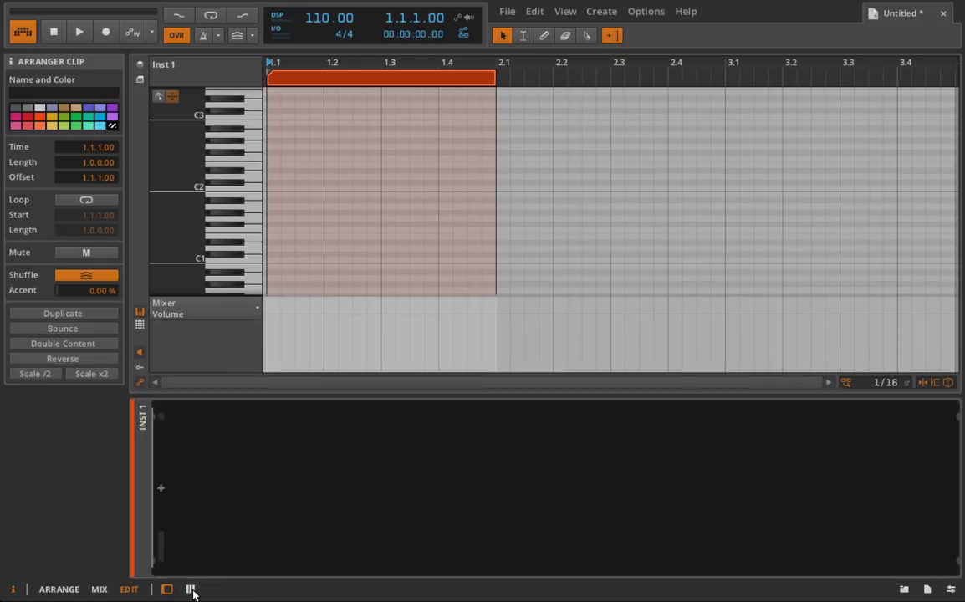
click(190, 589)
mouse_move(411, 449)
mouse_down()
mouse_move(405, 333)
mouse_move(398, 450)
mouse_up()
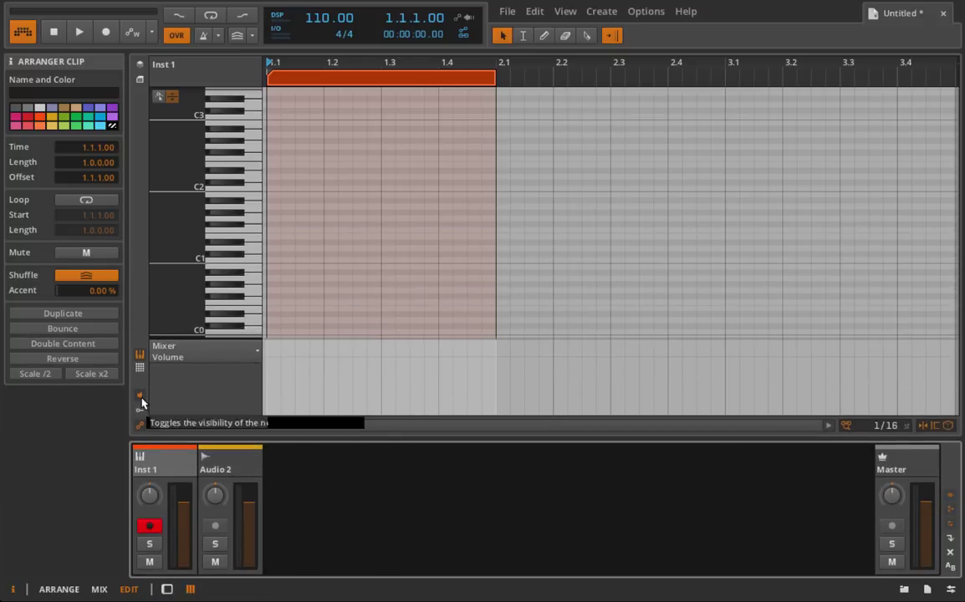
mouse_move(194, 335)
mouse_down()
mouse_move(193, 282)
mouse_move(194, 316)
mouse_up()
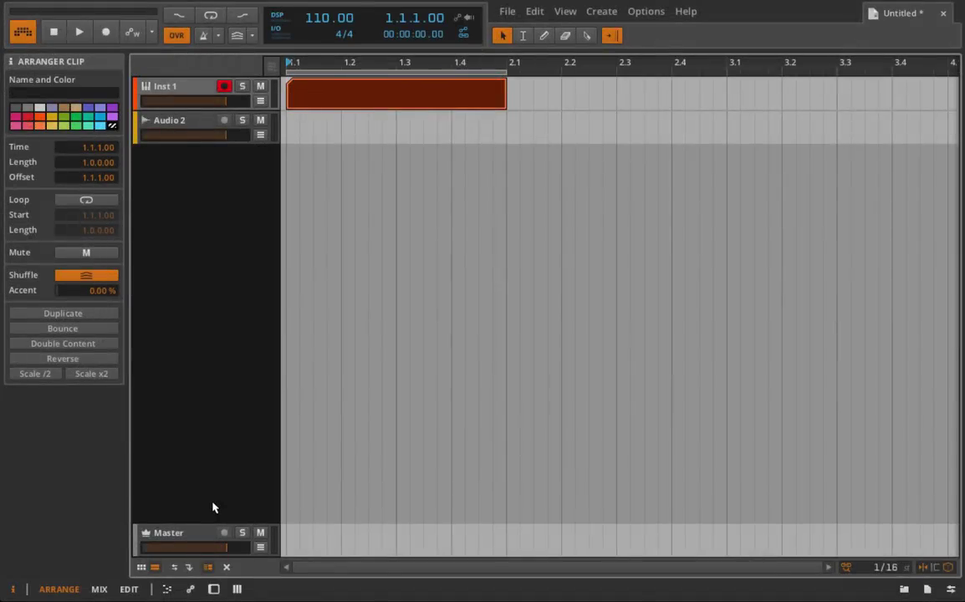
Step: Show the clip launcher beside the arranger and copy the Inst 1 clip into its Scene 1, 2 and 3 slots
click(141, 567)
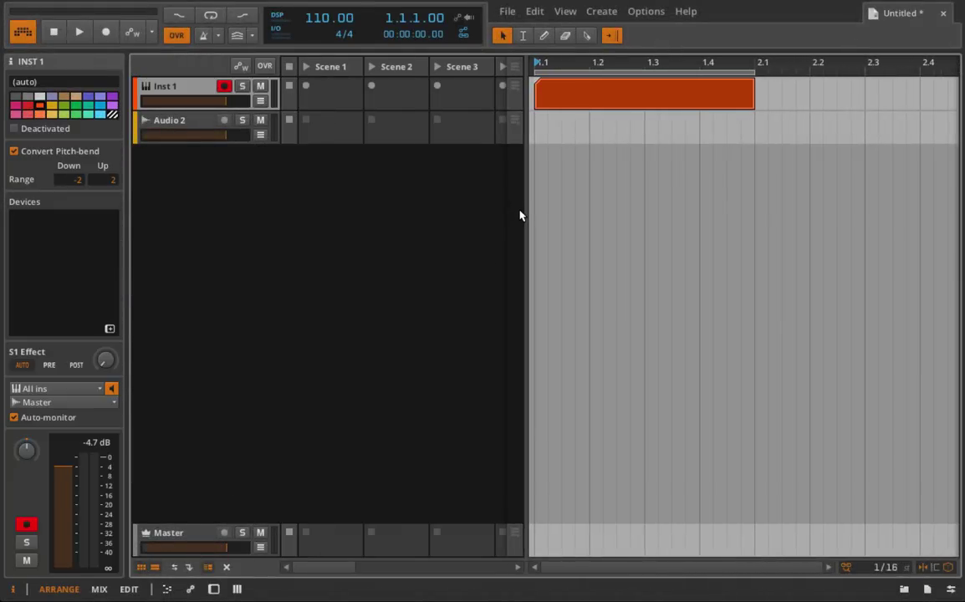
mouse_move(526, 210)
mouse_down()
mouse_move(653, 198)
mouse_move(517, 205)
mouse_up()
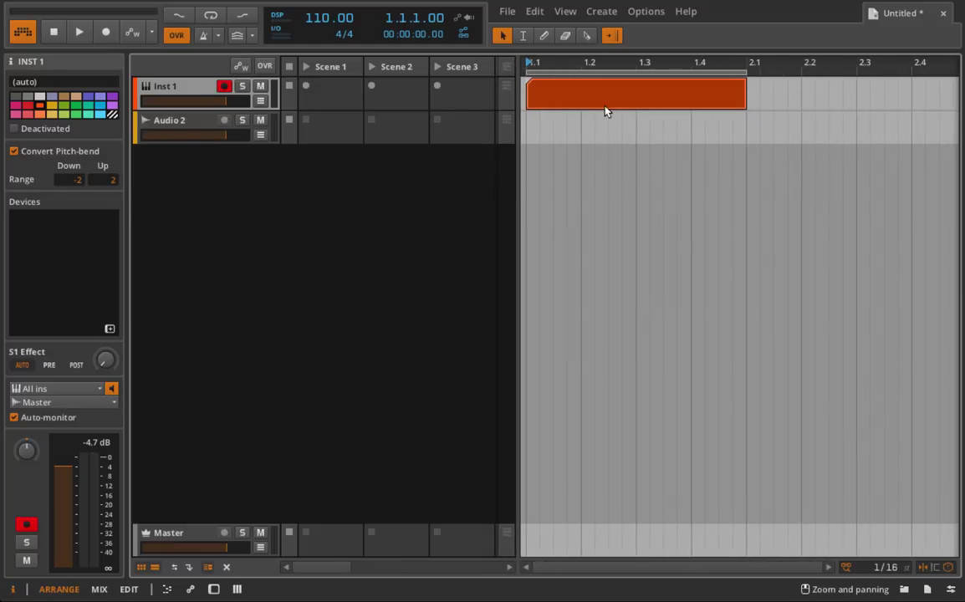
drag(545, 95, 343, 94)
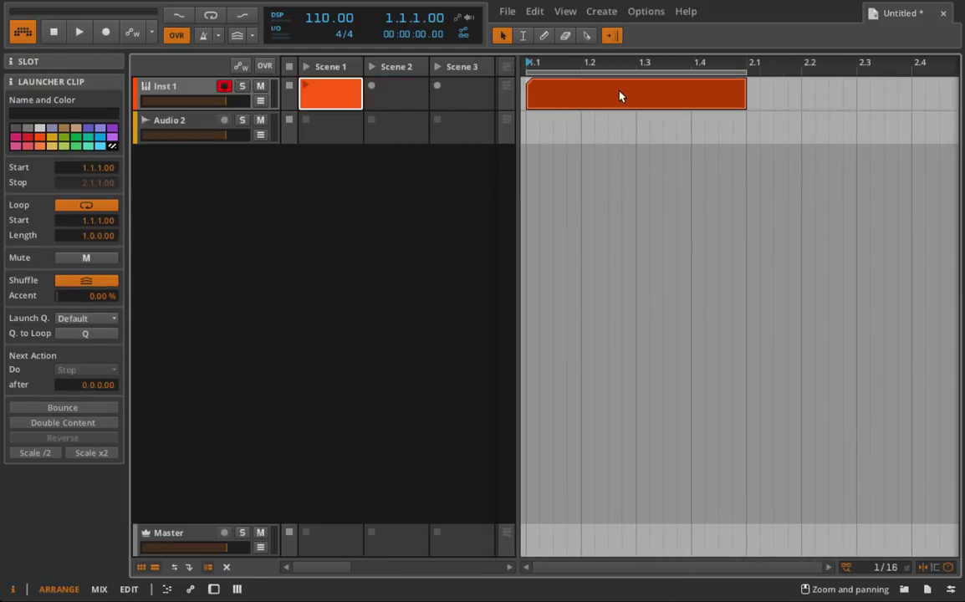
drag(621, 97, 393, 95)
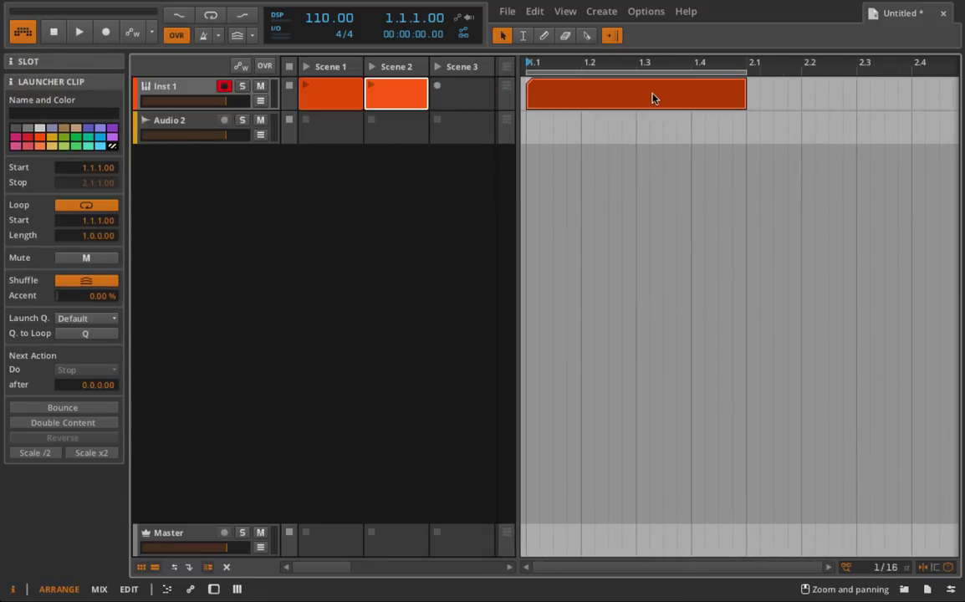
drag(653, 99, 469, 91)
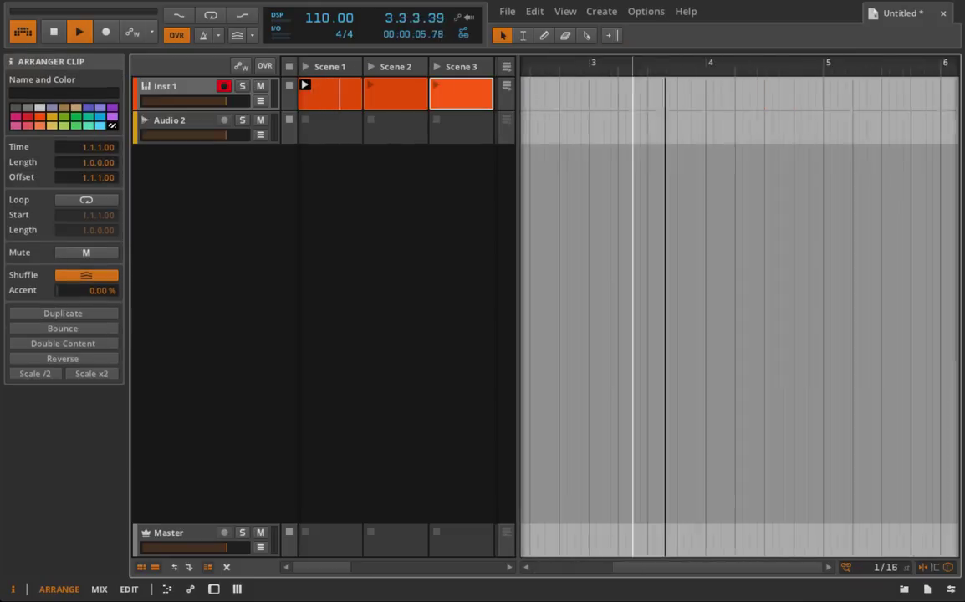
Step: Launch the Inst 1 clips of Scene 1, Scene 2 and Scene 3 one after another
drag(593, 121, 602, 112)
click(341, 96)
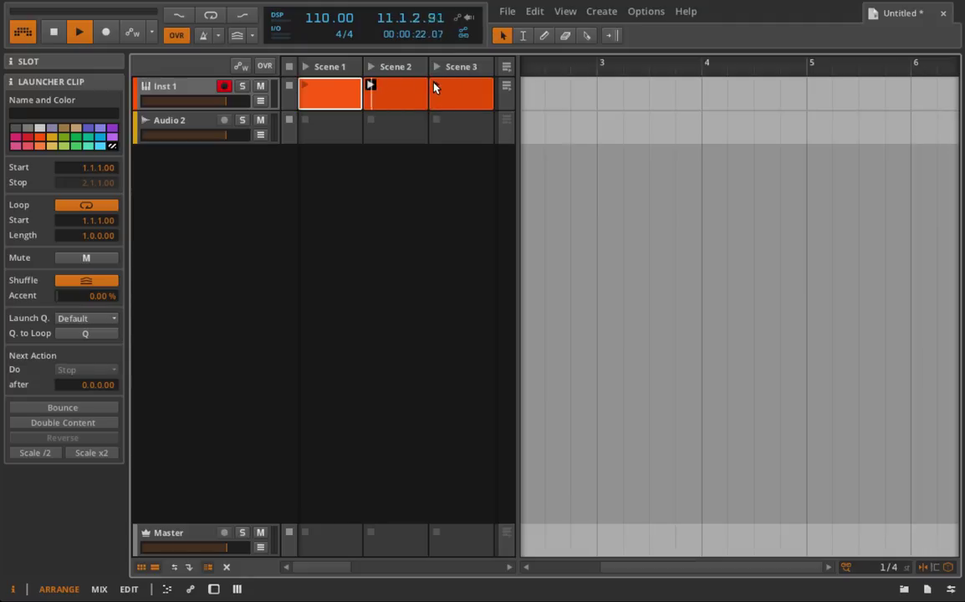
click(435, 87)
Step: Add an instrument track below Audio 2 and create empty Scene 1 clips on Audio 2 and the new track
click(317, 132)
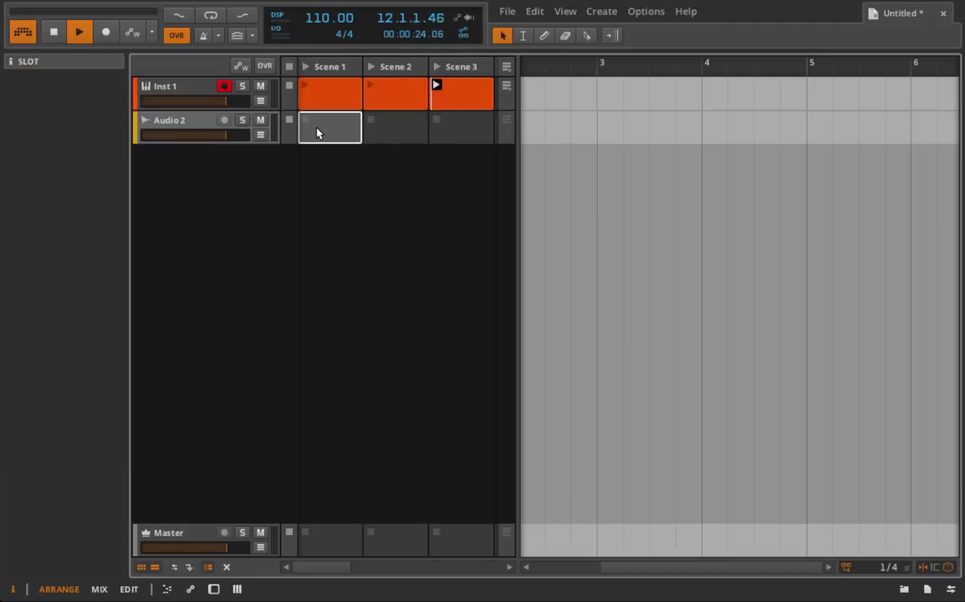
double_click(317, 132)
right_click(241, 167)
click(254, 170)
click(301, 167)
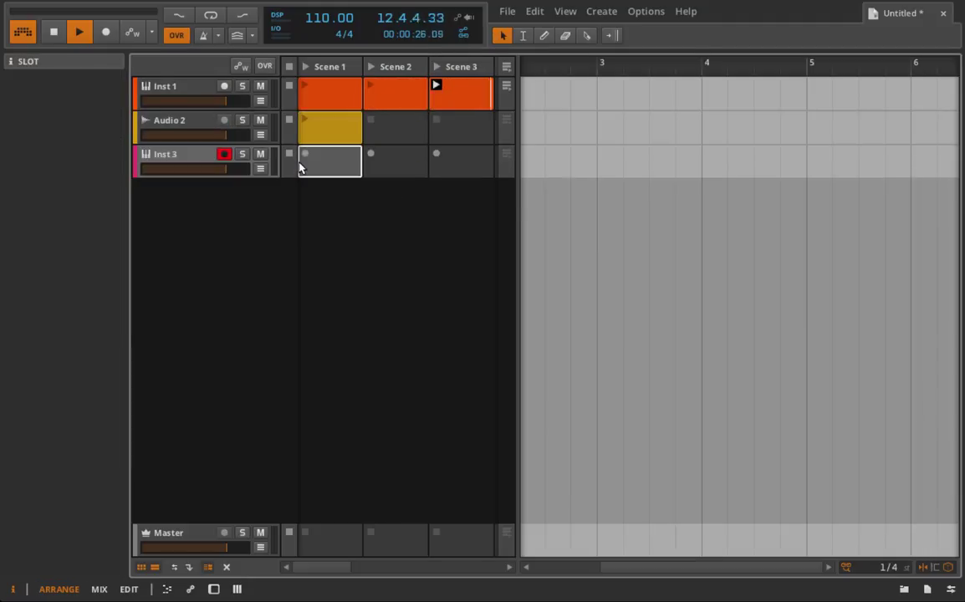
double_click(301, 167)
Step: Copy the whole of Scene 1 into the arranger timeline at bar 4, and widen the clip launcher over the full view
drag(331, 67, 708, 70)
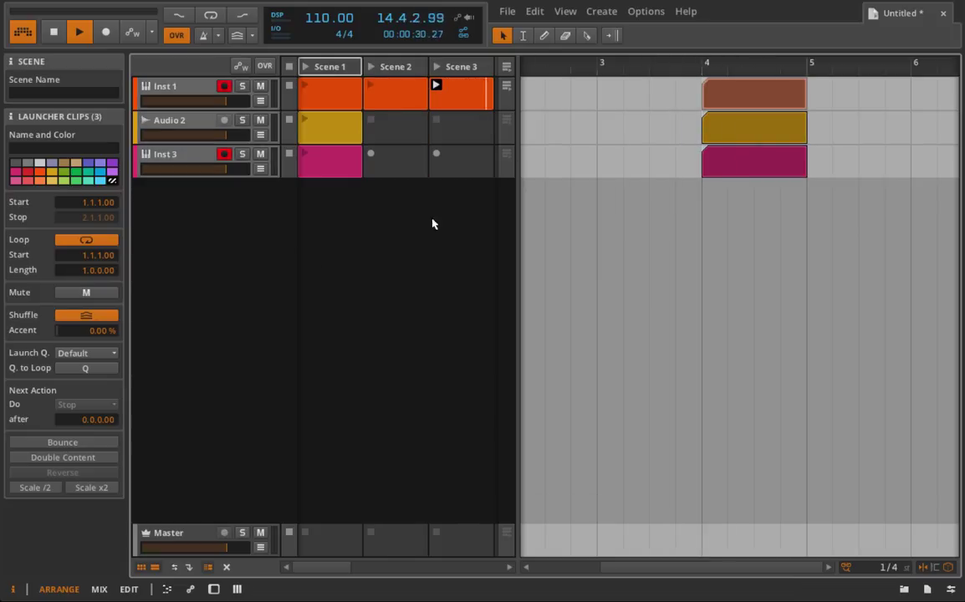
drag(519, 232, 962, 220)
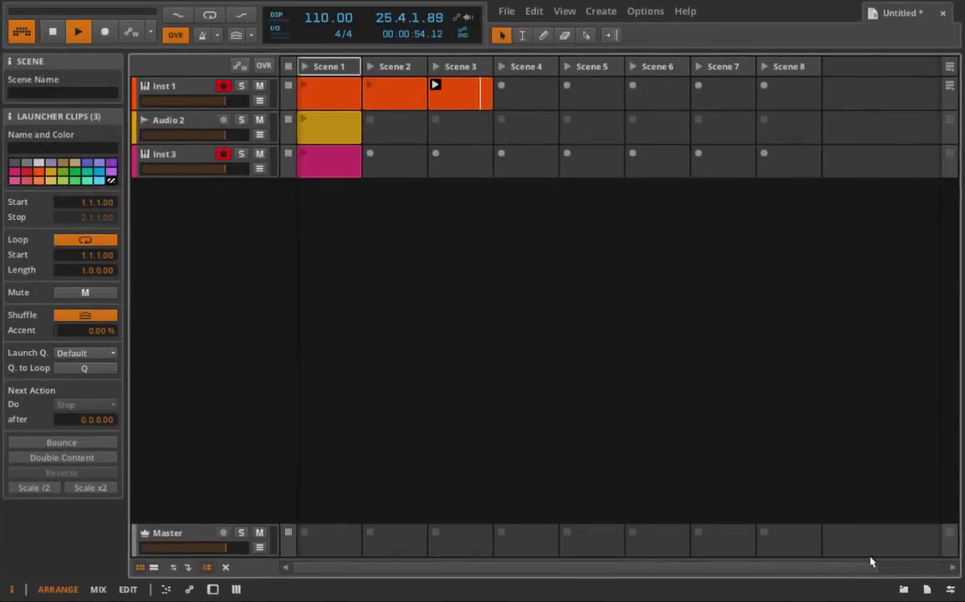
Step: Open the browser and look through its samples, multisamples, music, clips, files and configuration sections, ending on Devices and Presets
click(903, 588)
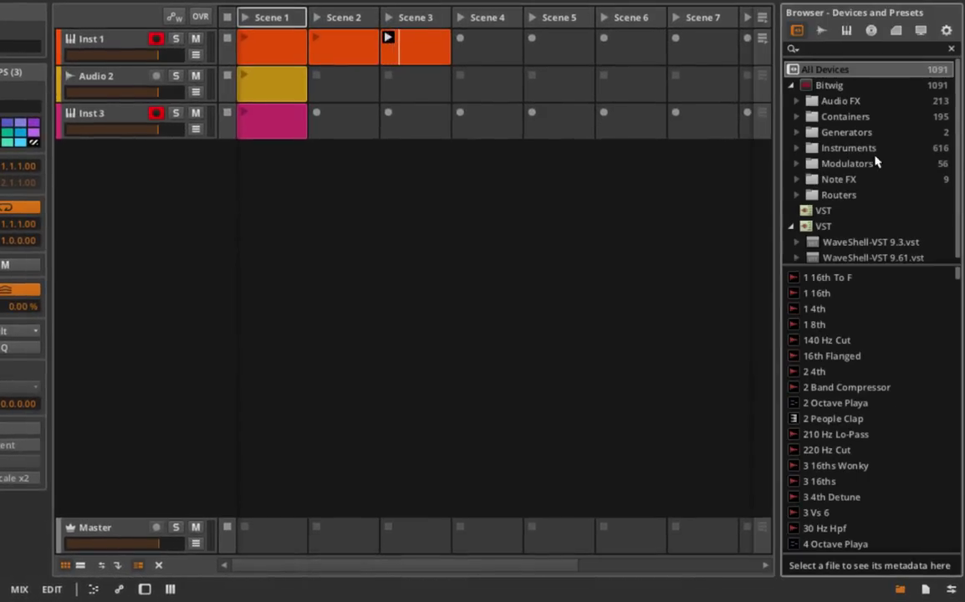
click(822, 33)
click(847, 35)
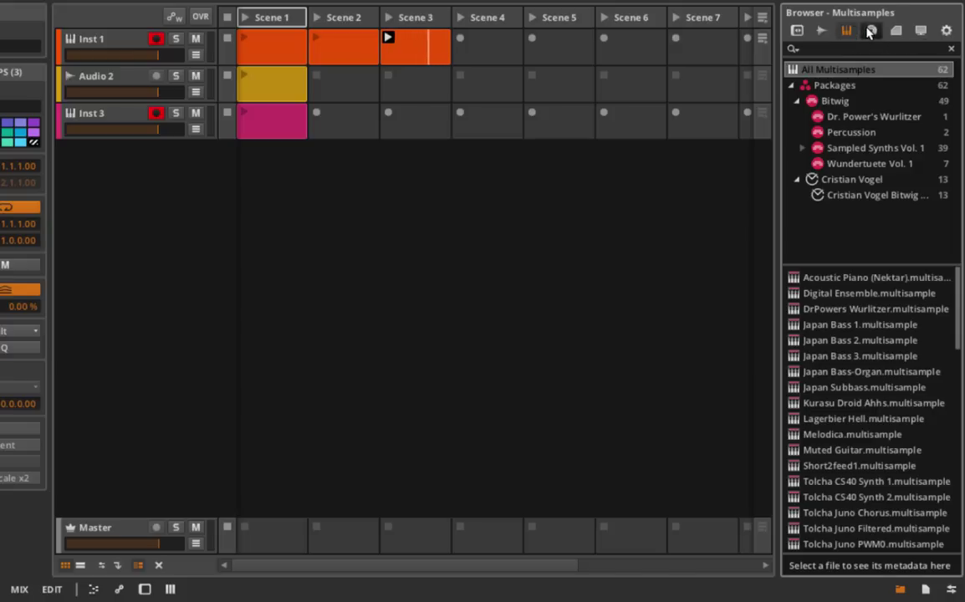
click(870, 31)
click(897, 32)
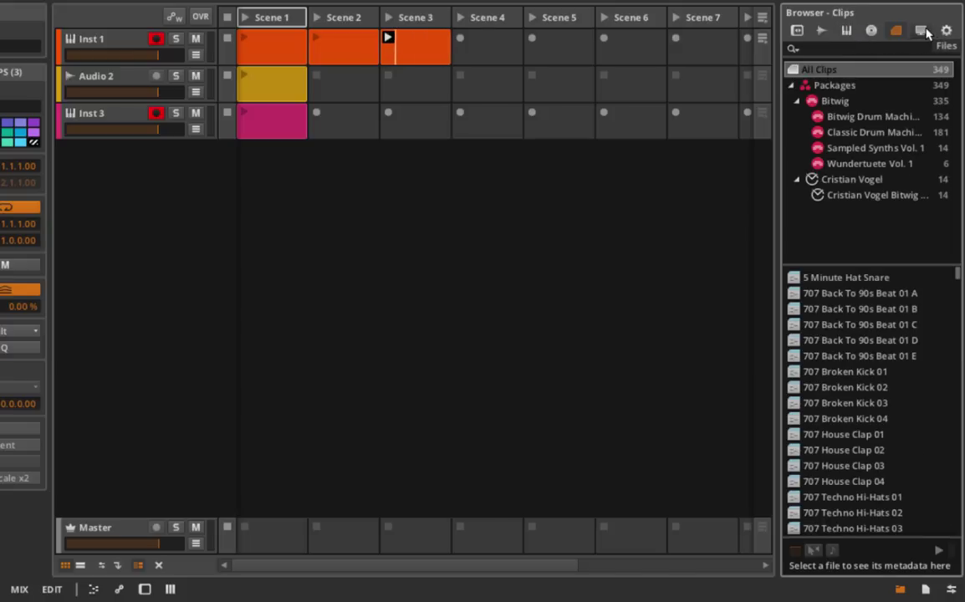
click(925, 31)
click(945, 31)
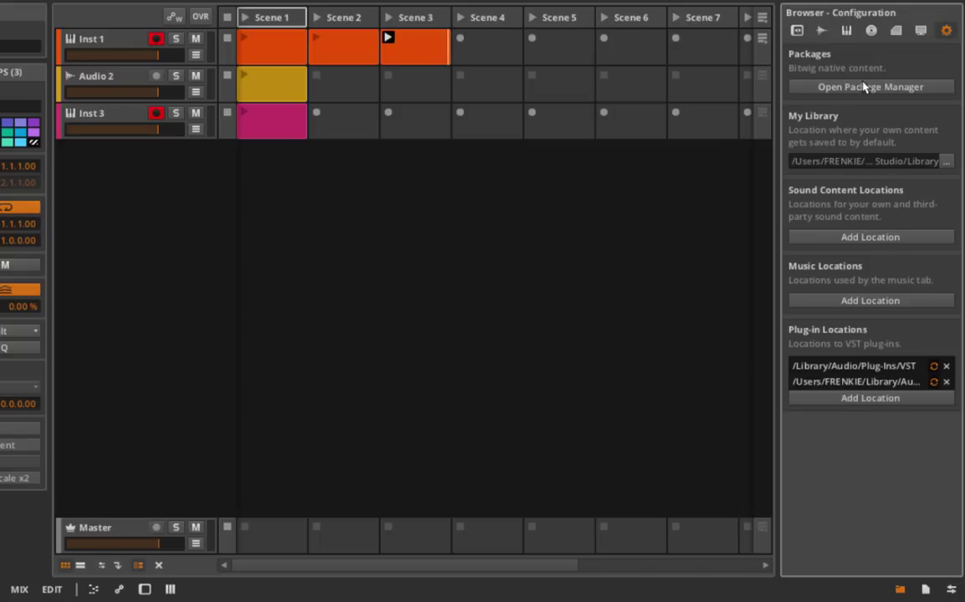
click(799, 32)
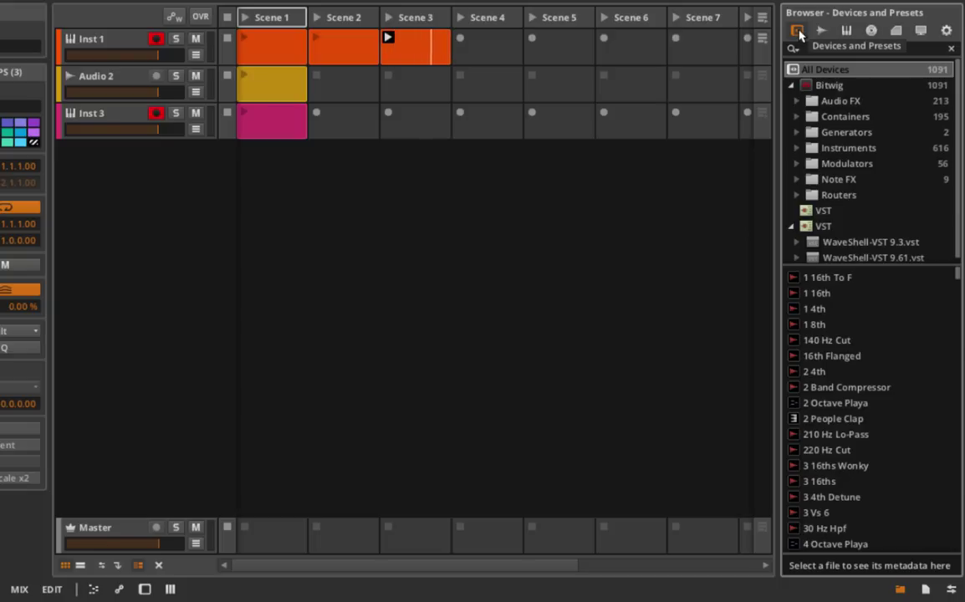
Step: Open the project panel and review its info fields and the used files filtered by External and Missing
click(927, 590)
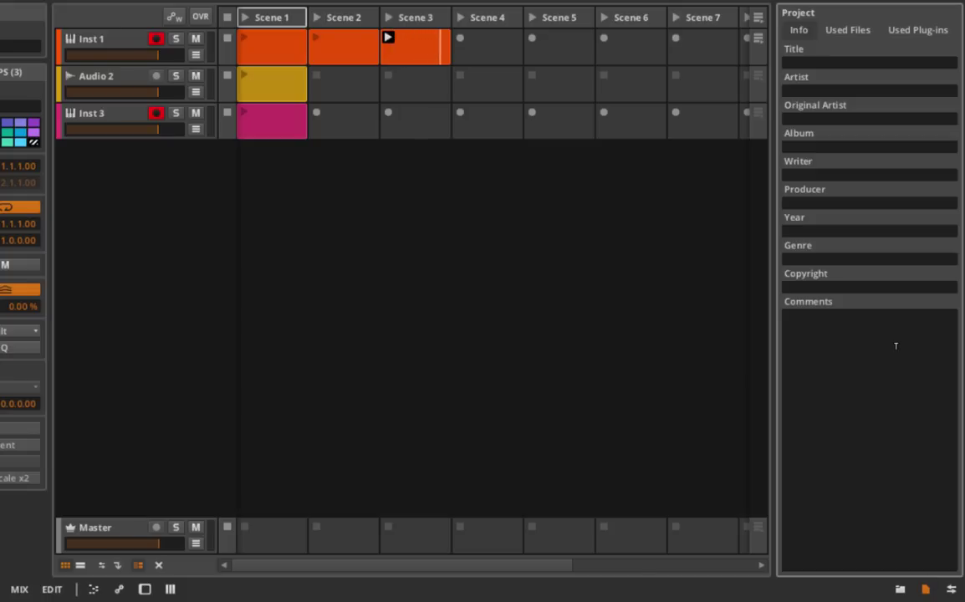
click(848, 29)
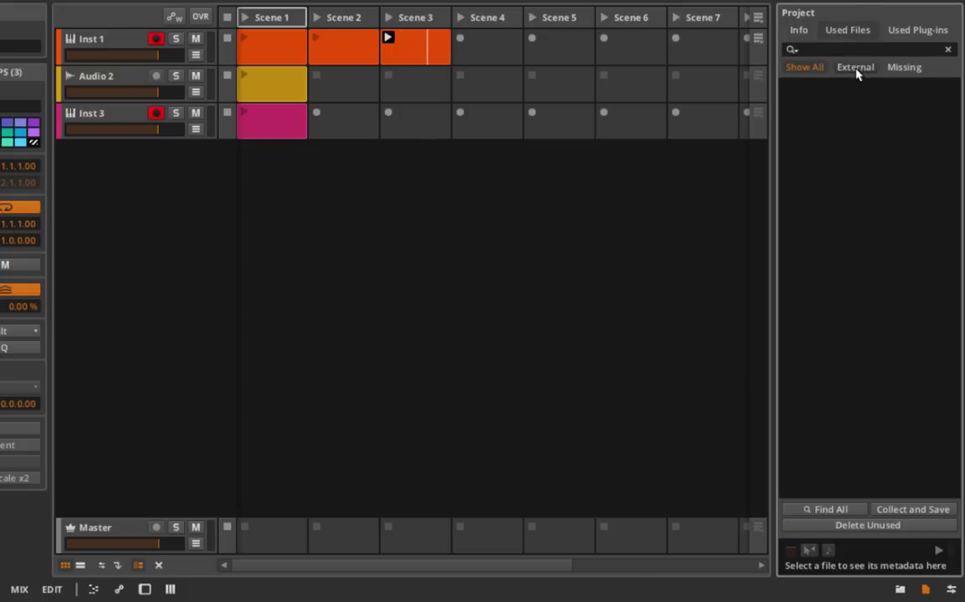
click(855, 70)
click(903, 70)
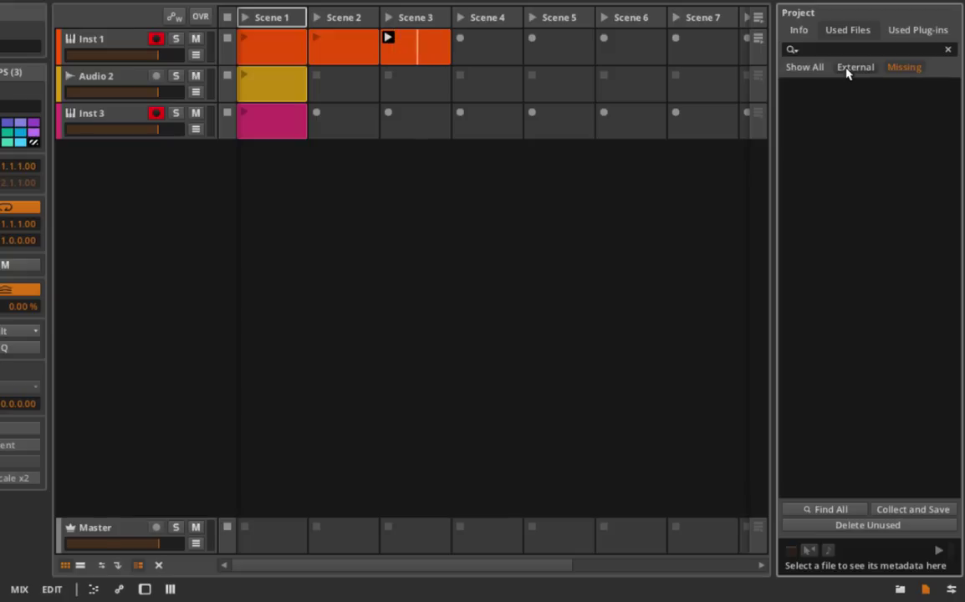
Step: Review the project's used plug-ins, filtering the list by Version Conflict and by Missing
click(910, 32)
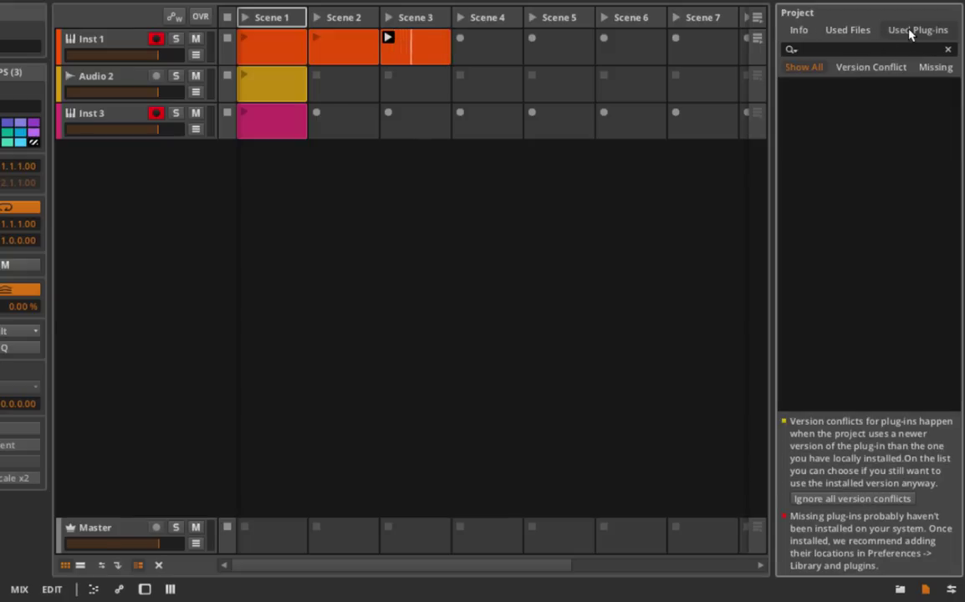
click(875, 68)
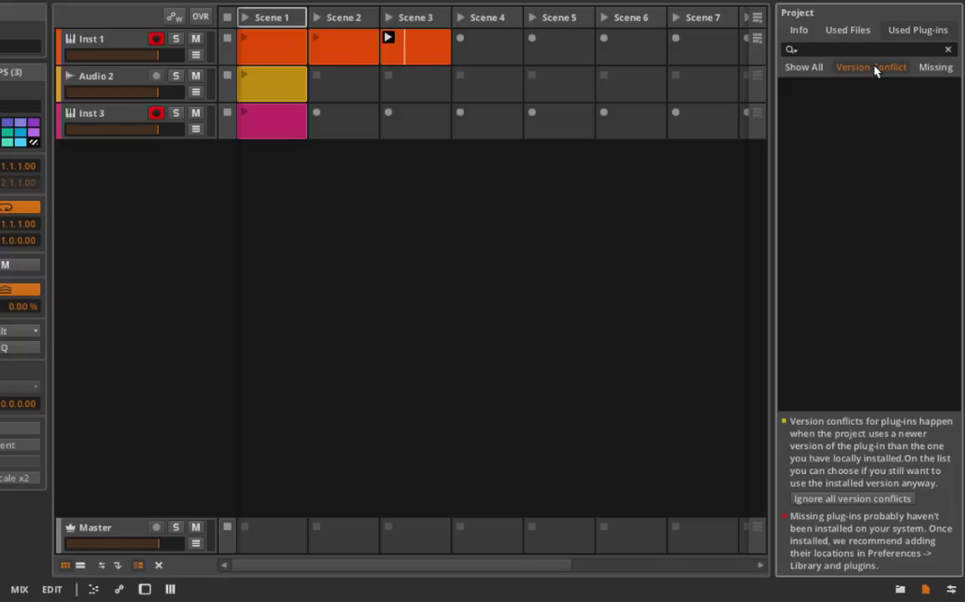
click(934, 72)
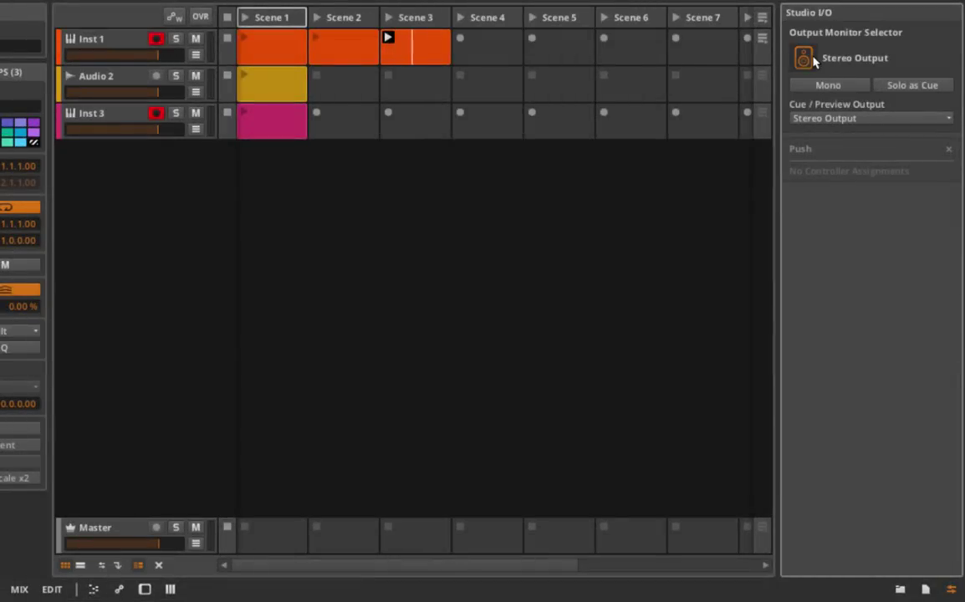
Step: Check the Cue / Preview Output choices in the Studio I/O settings and turn on Solo as Cue
click(855, 119)
click(855, 119)
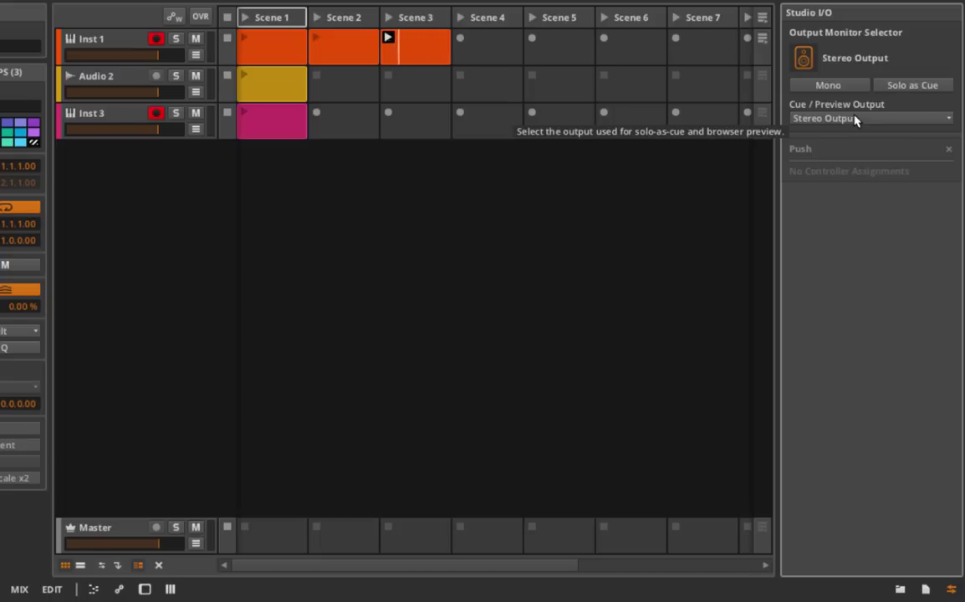
click(895, 87)
click(895, 87)
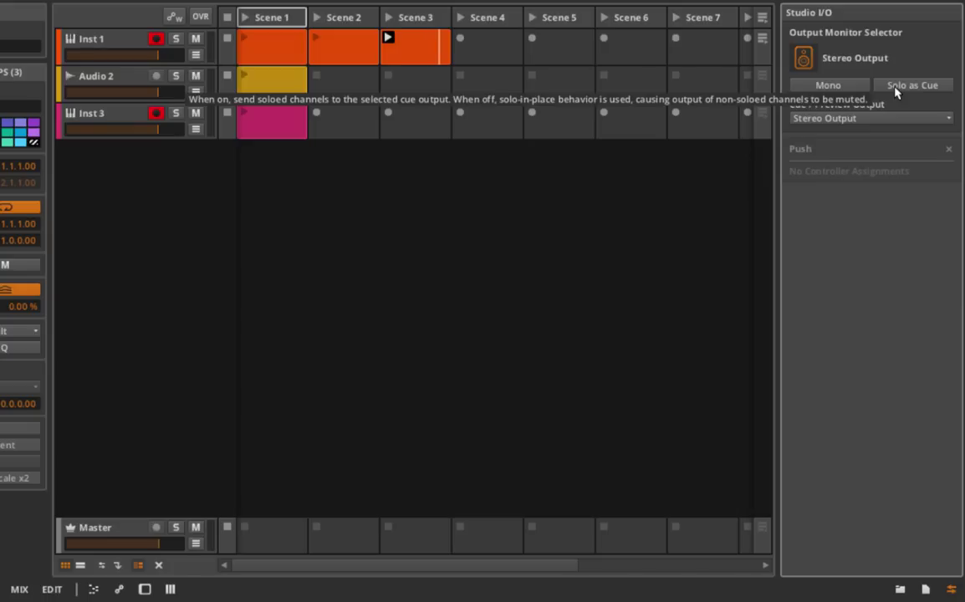
click(895, 87)
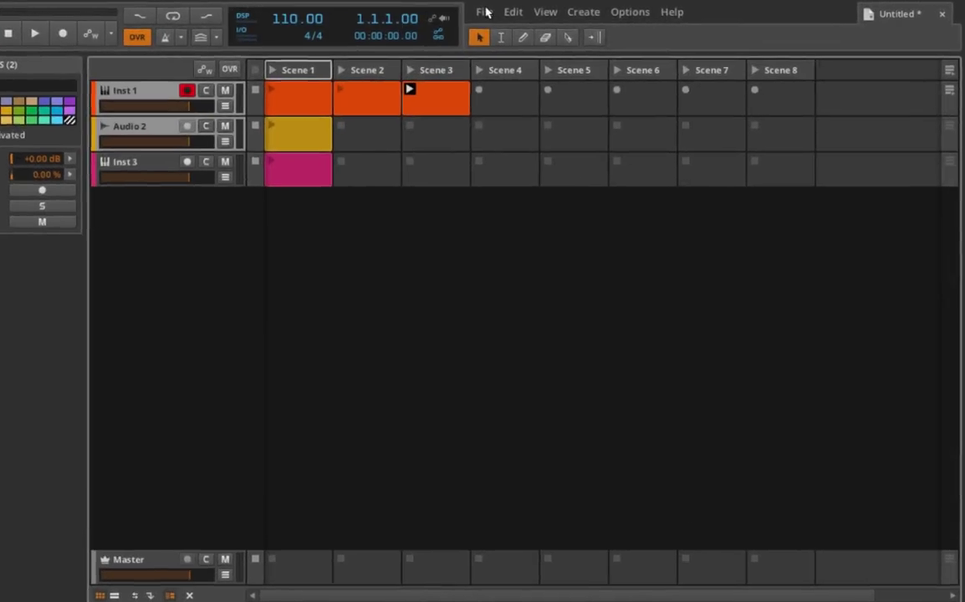
Step: Create a second project, return to the first, and try to bring its selected Inst 1 and Audio 2 tracks into the new one
click(508, 11)
click(518, 31)
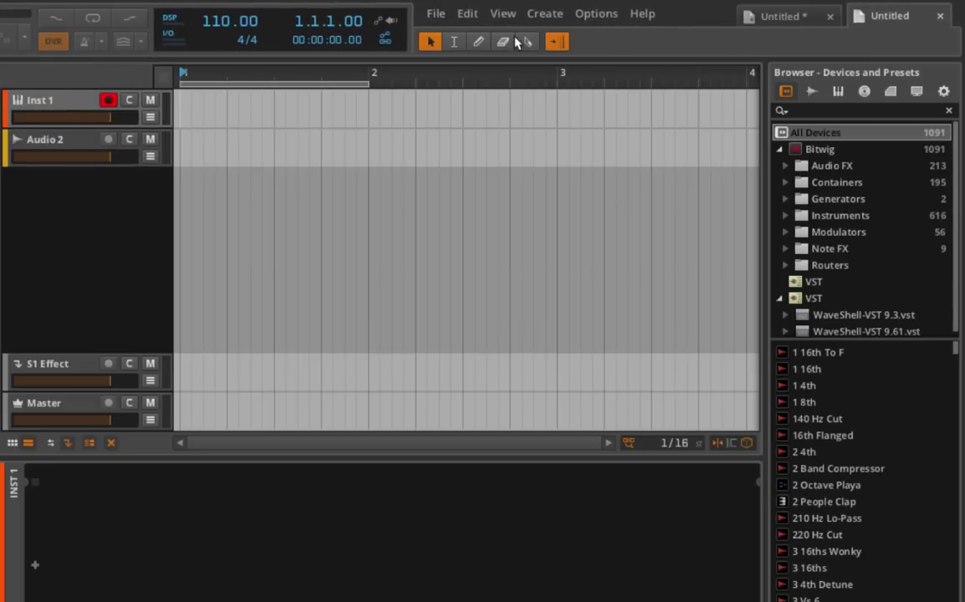
click(761, 15)
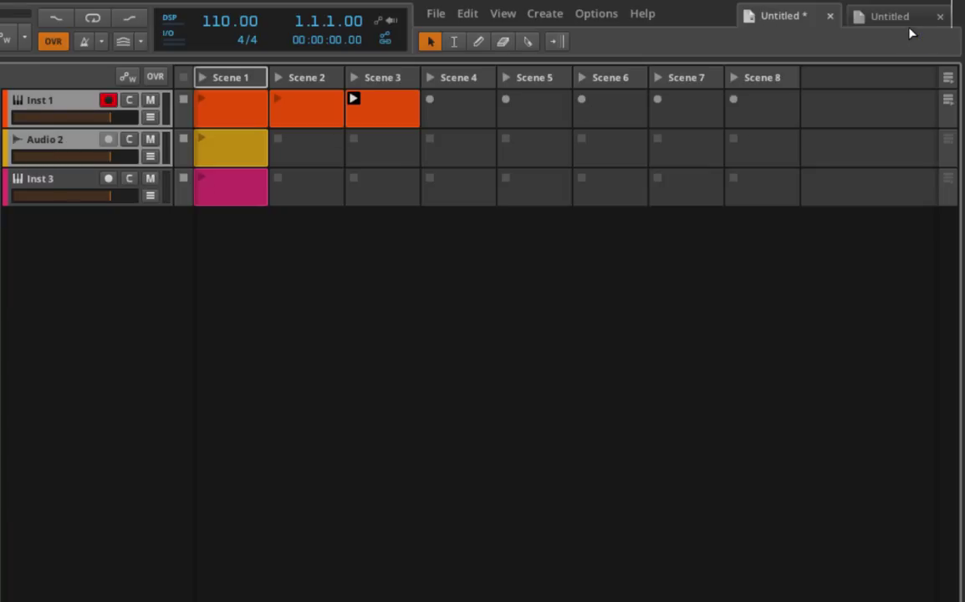
drag(911, 27, 540, 189)
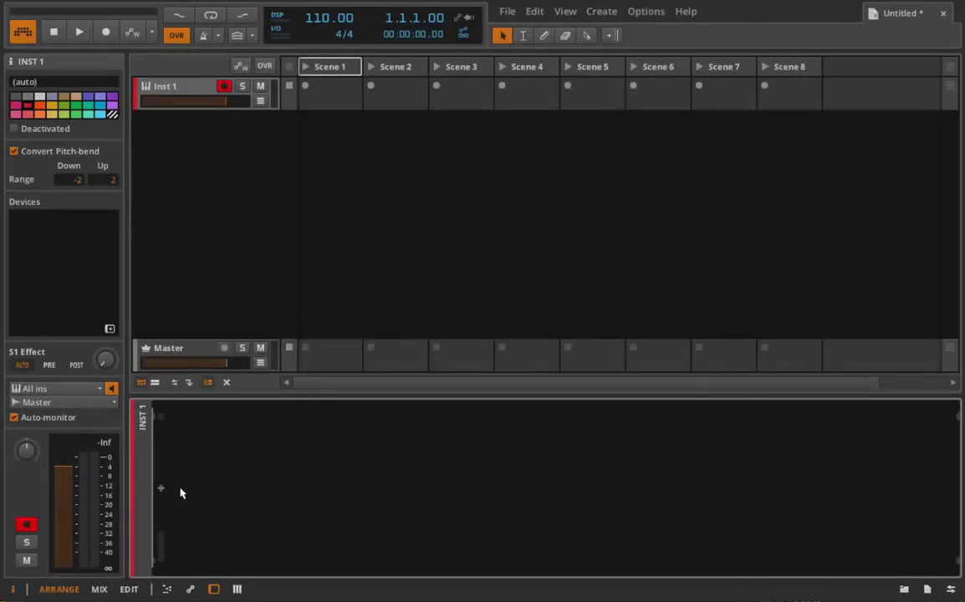
click(161, 490)
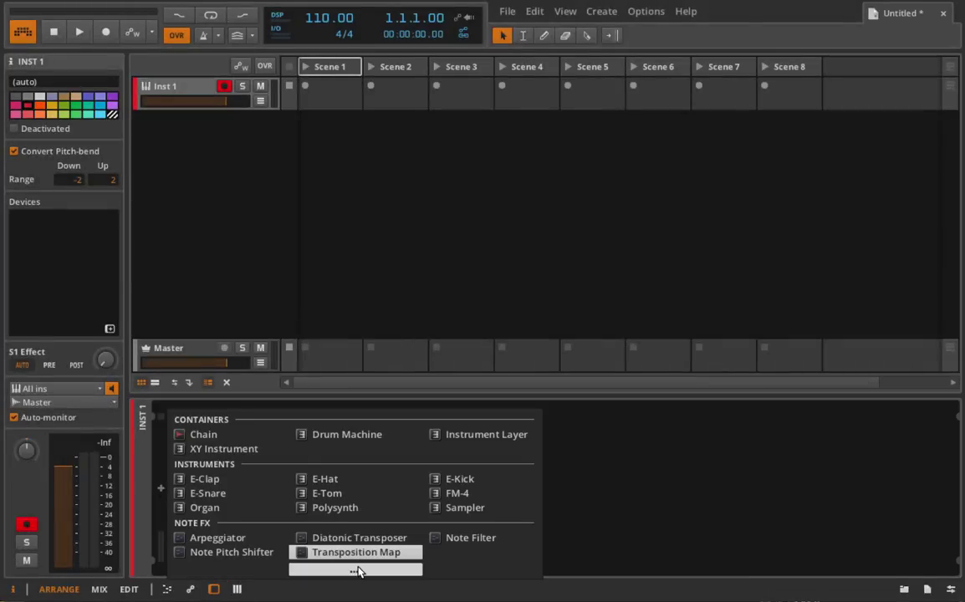
click(621, 473)
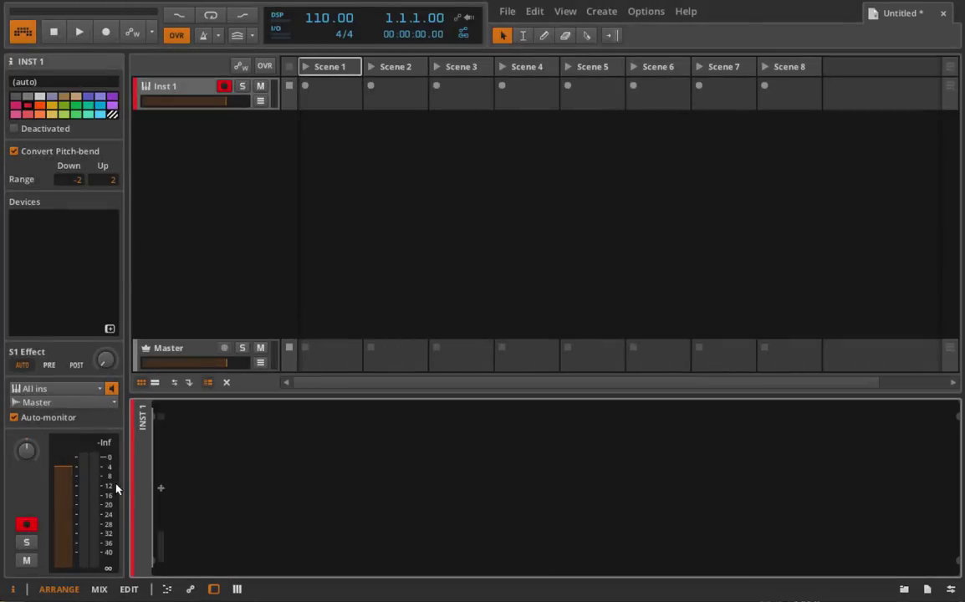
click(162, 491)
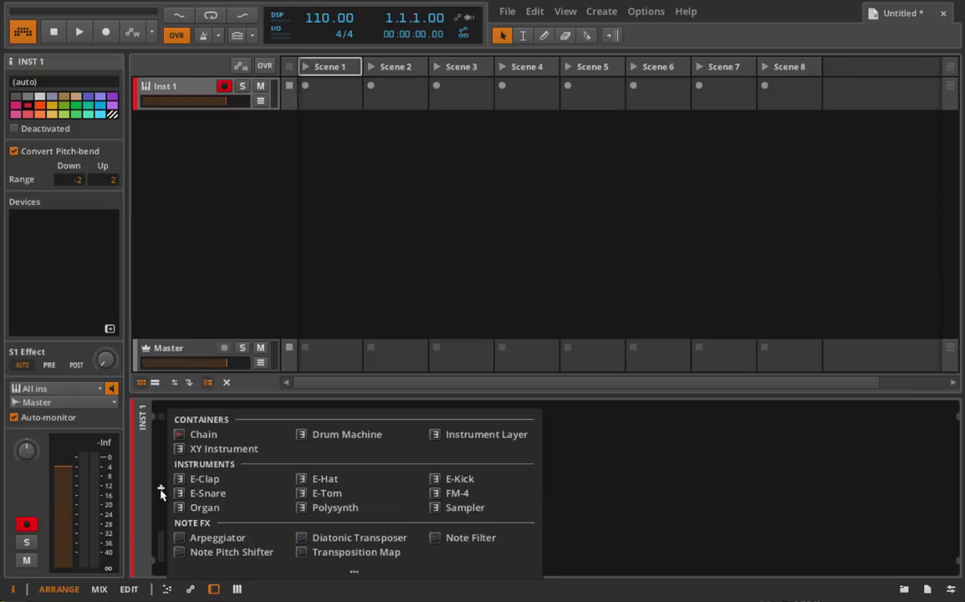
click(160, 492)
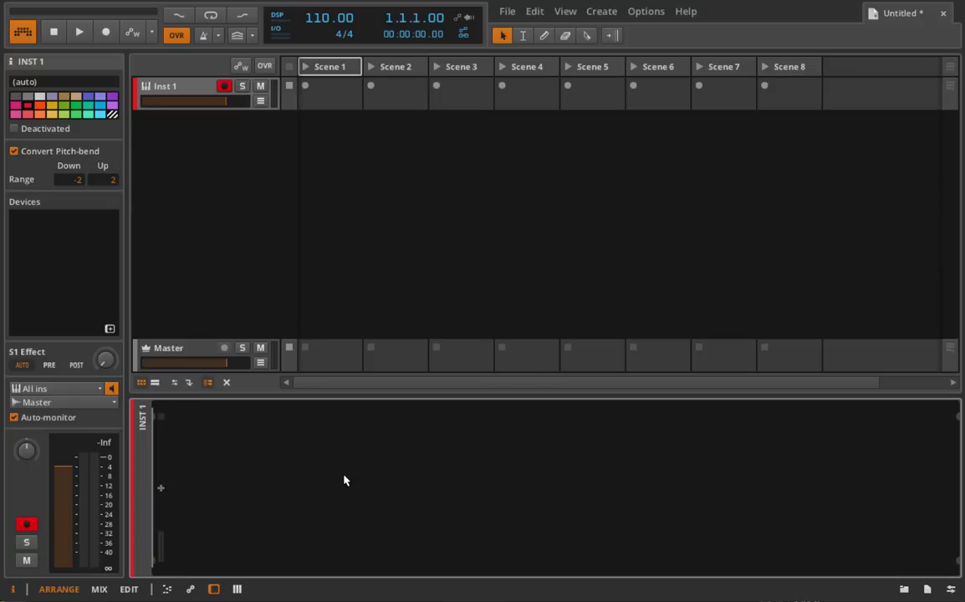
Step: Add a Polysynth to the Inst 1 track and expand the synth's Note FX chain
click(162, 491)
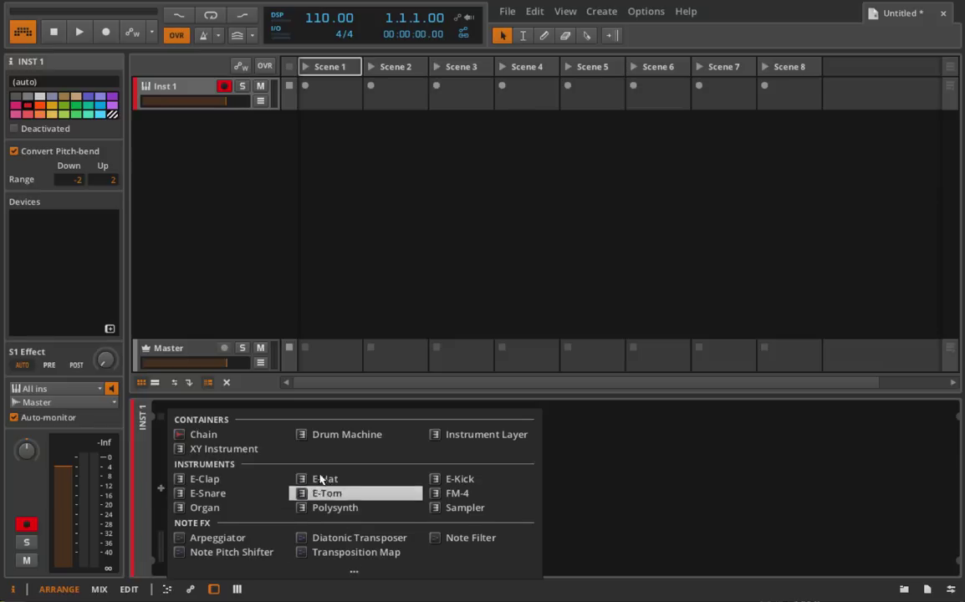
click(337, 509)
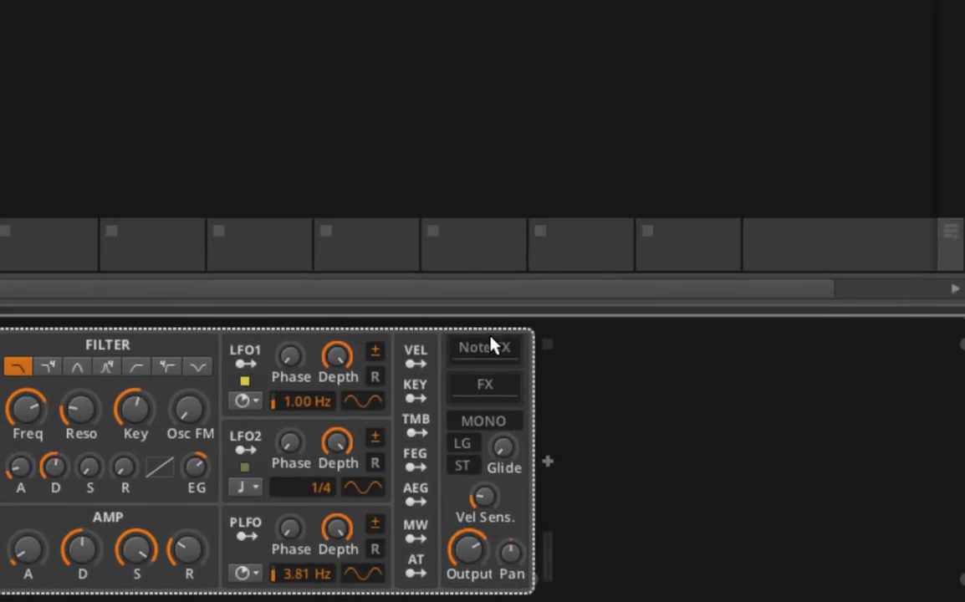
click(491, 352)
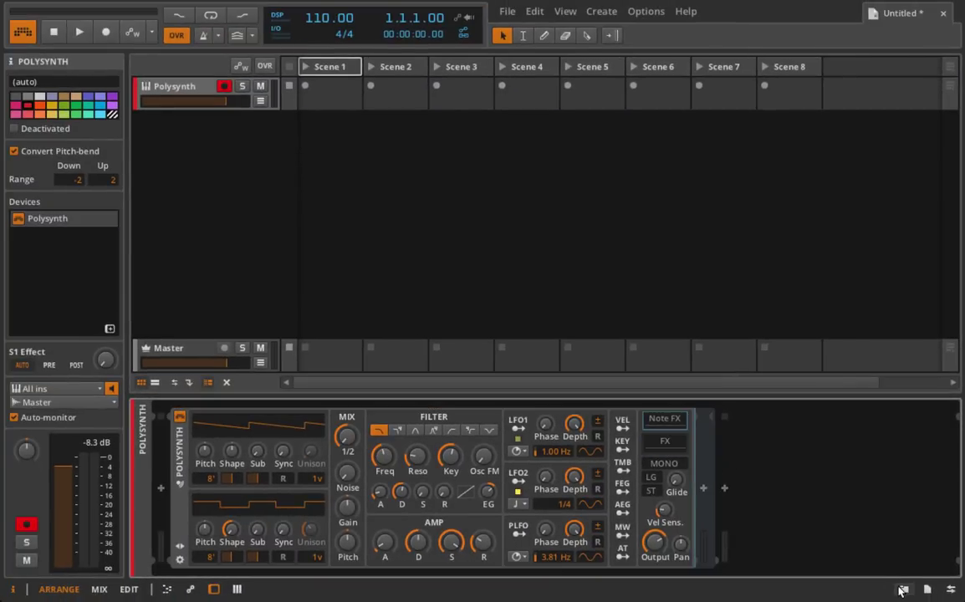
Step: Load H-Delay Stereo from the browser into Polysynth's FX chain and lower its dry/wet mix to about a third
click(904, 590)
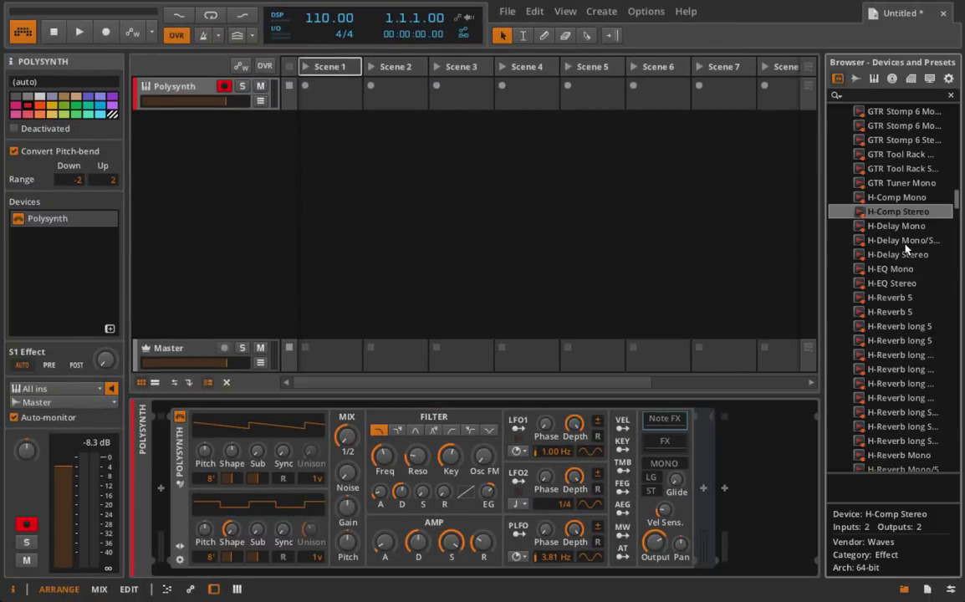
drag(902, 256, 670, 440)
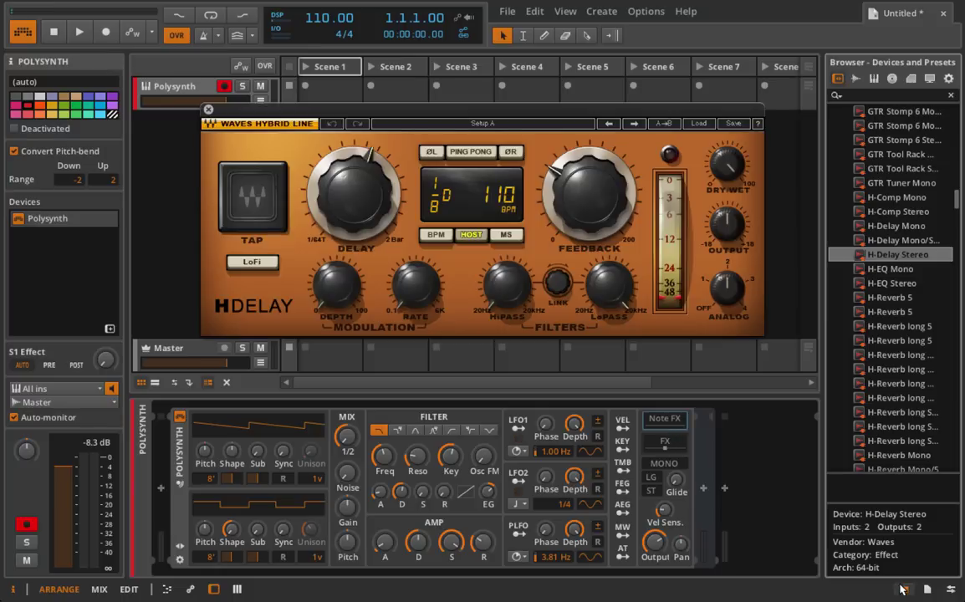
click(905, 589)
drag(727, 173, 728, 166)
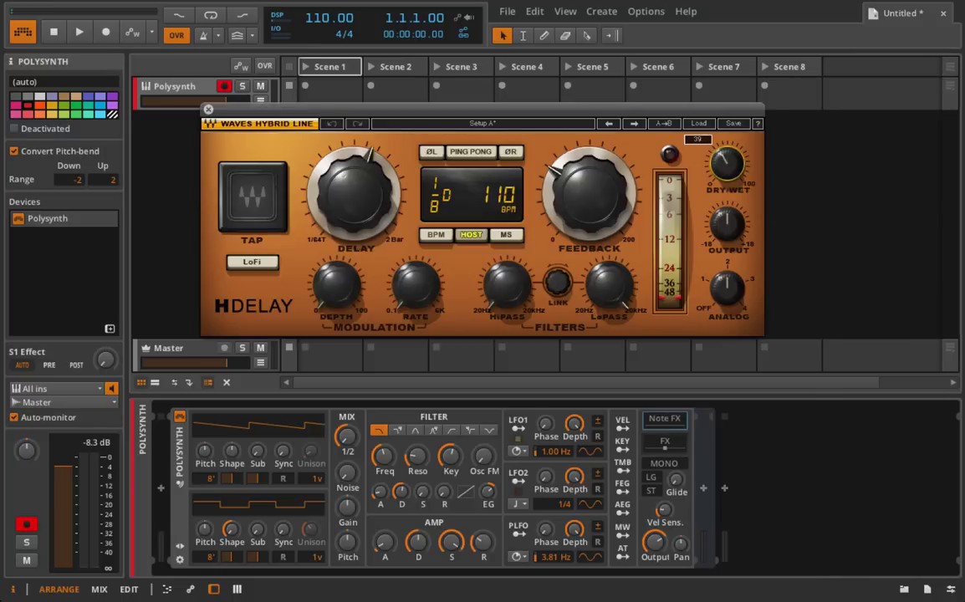
click(208, 109)
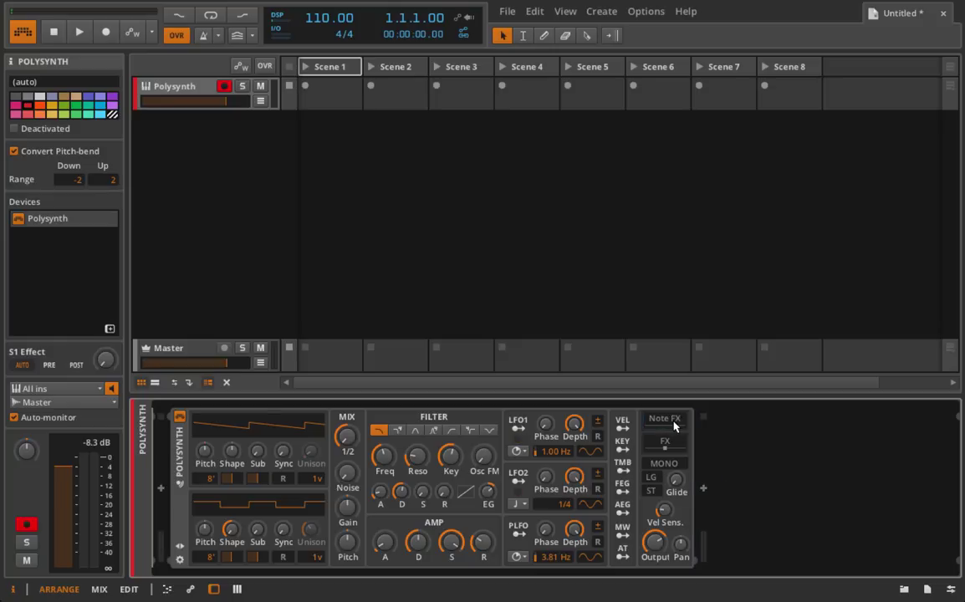
Step: Add an Arpeggiator to Polysynth's Note FX chain
click(704, 489)
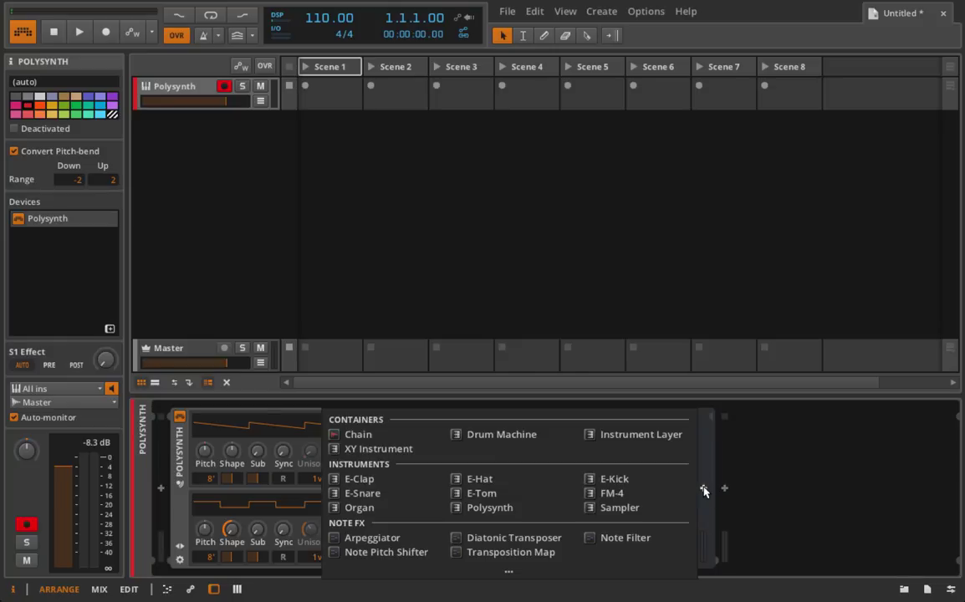
click(374, 538)
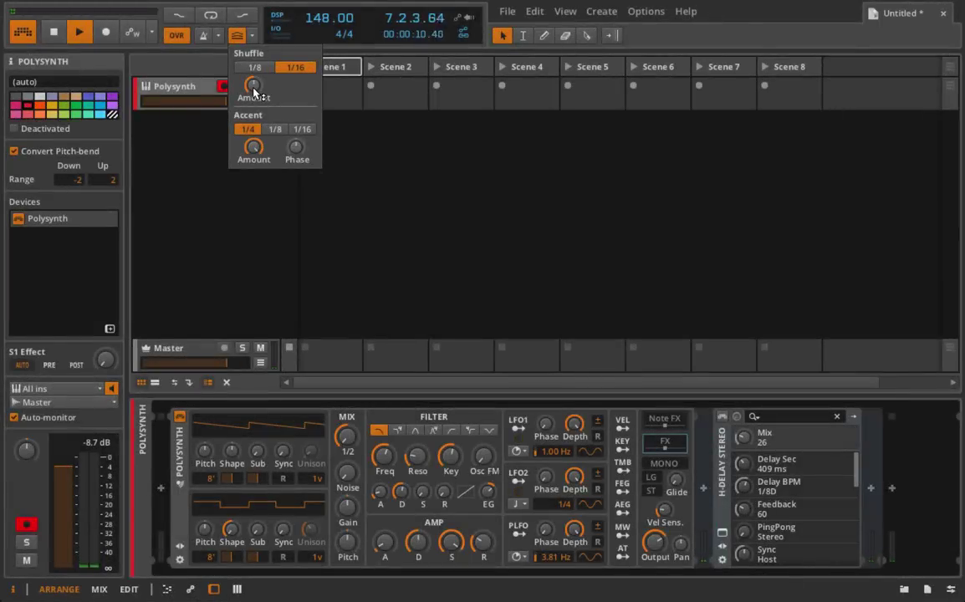
Step: Lower the global groove's 1/16 shuffle amount for comparison, and finally set it to 100 %
drag(256, 92, 255, 180)
click(377, 416)
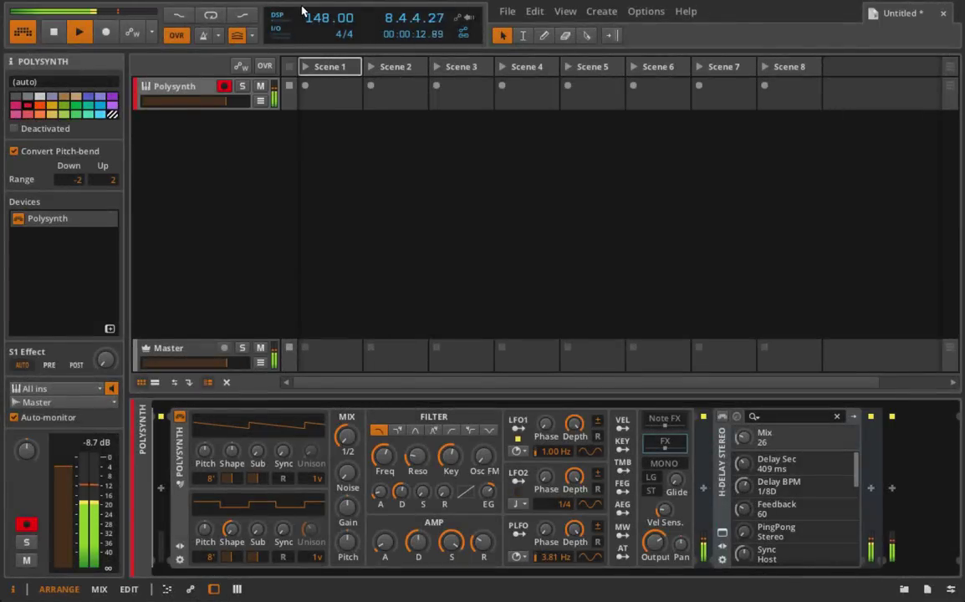
click(251, 35)
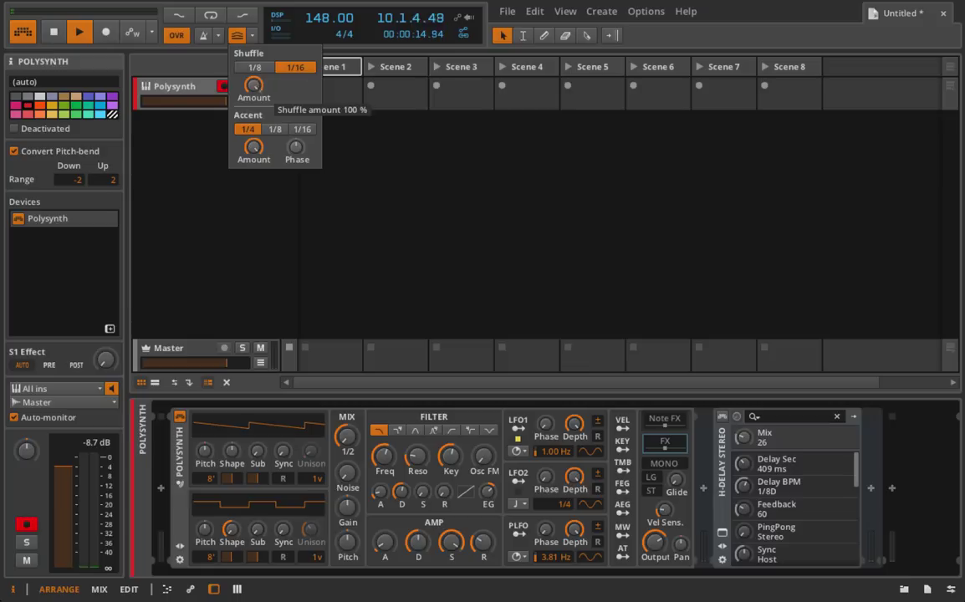
click(375, 413)
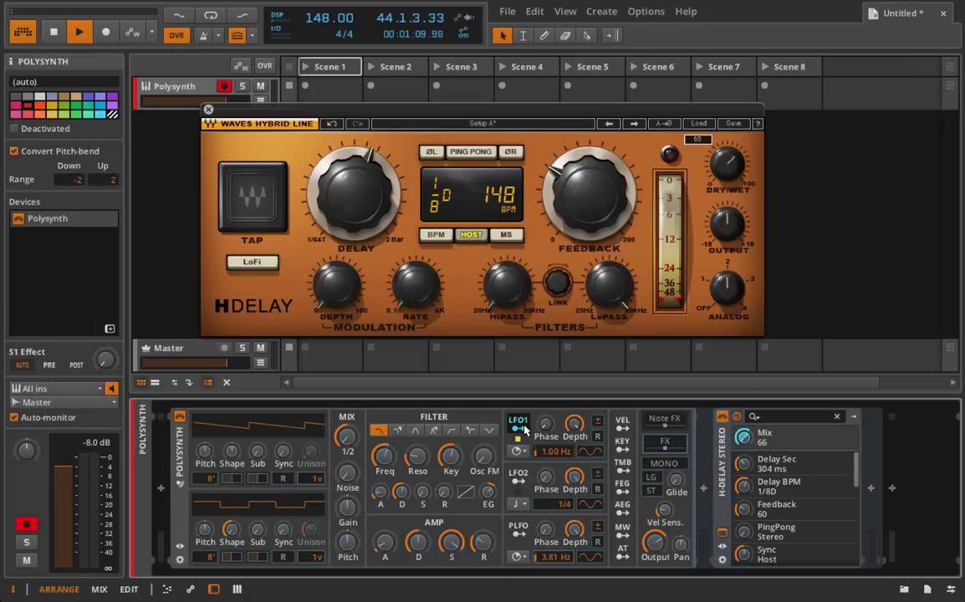
Step: Map Polysynth's LFO1 to the gate values of the first three steps in the Note FX Arpeggiator
click(665, 419)
scroll(610, 520, right, 3)
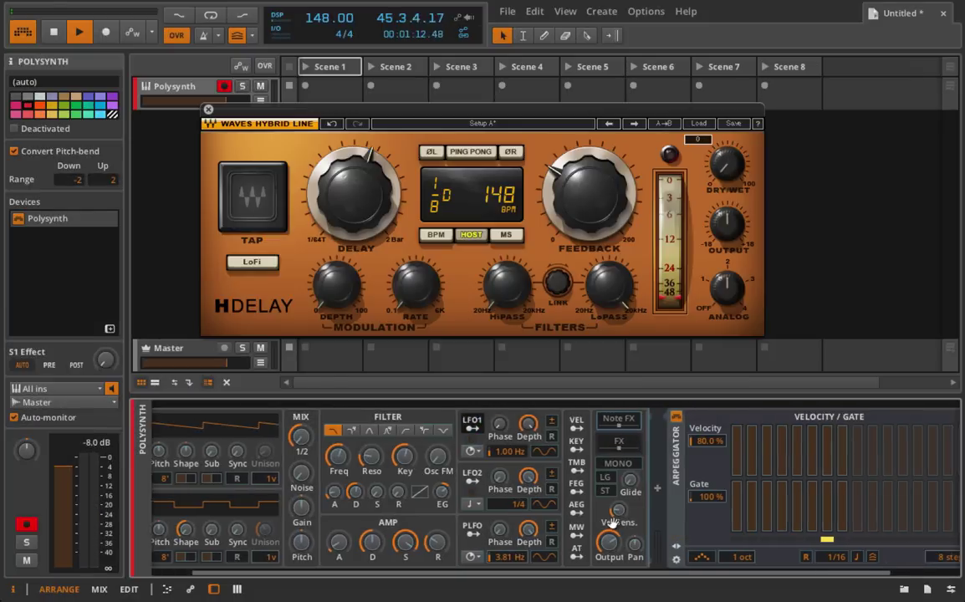
drag(659, 493, 659, 506)
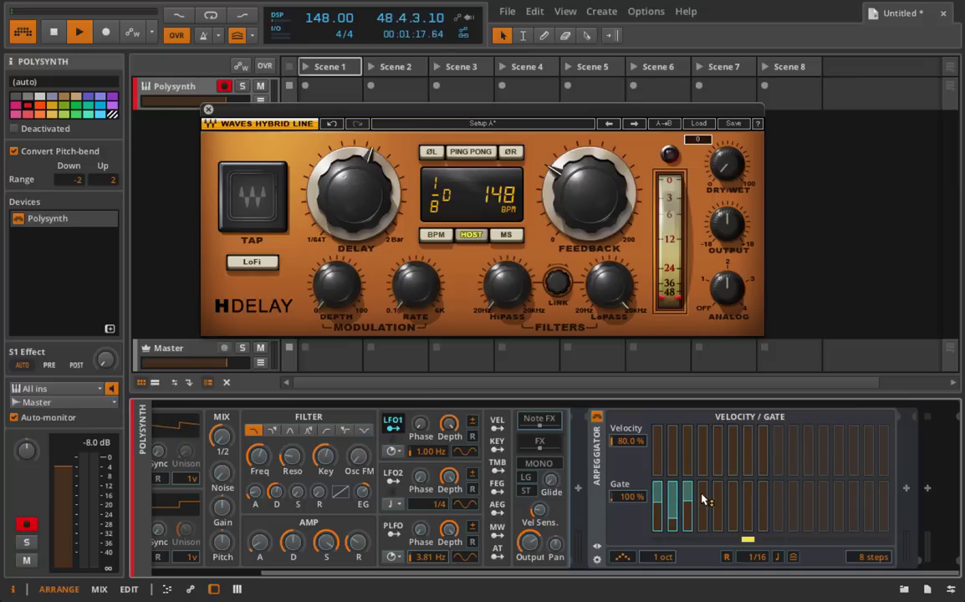
Step: Raise H-Delay Stereo's Feedback to about 89 and map LFO1 to modulate it
click(548, 443)
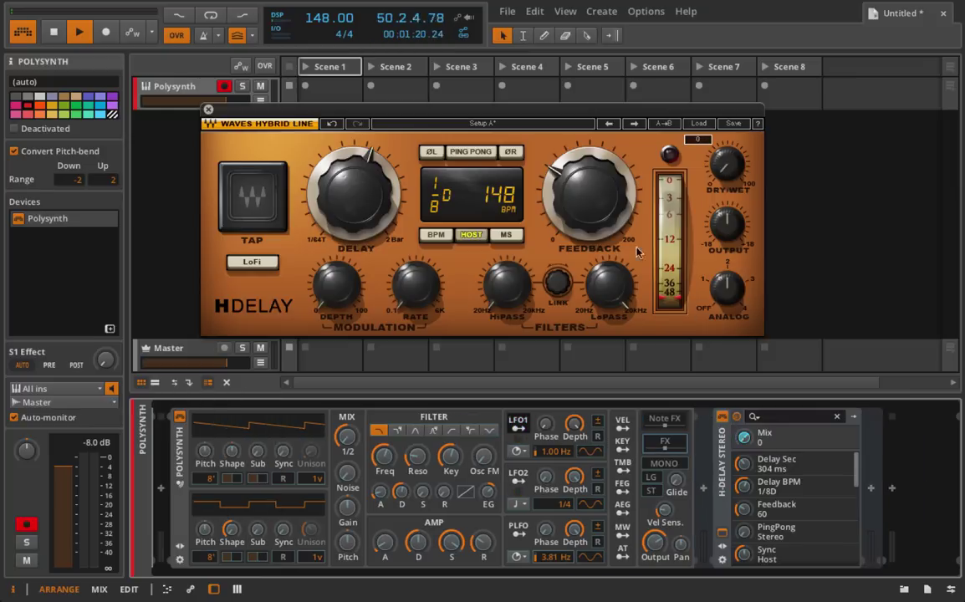
drag(588, 201, 588, 177)
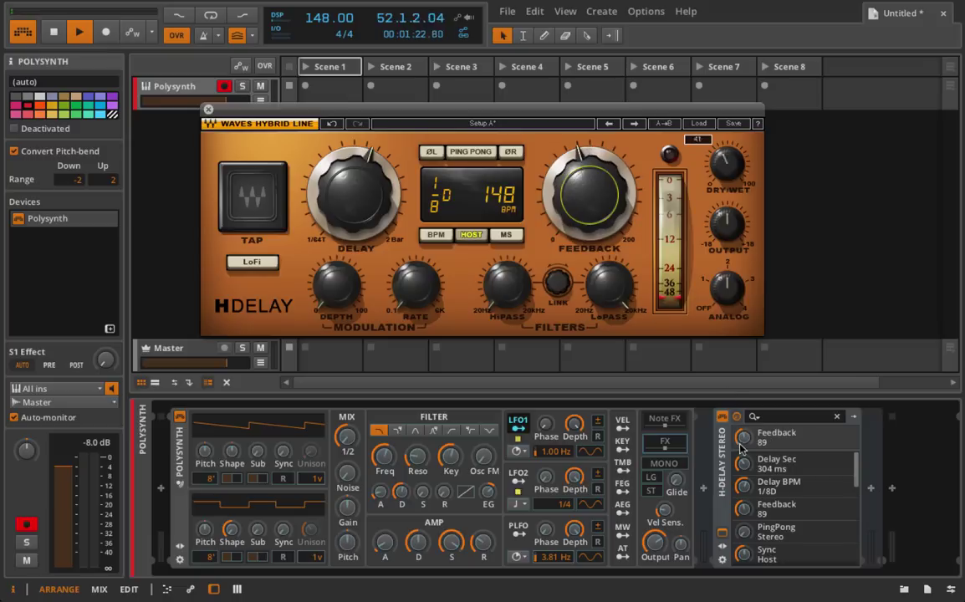
drag(742, 442, 742, 407)
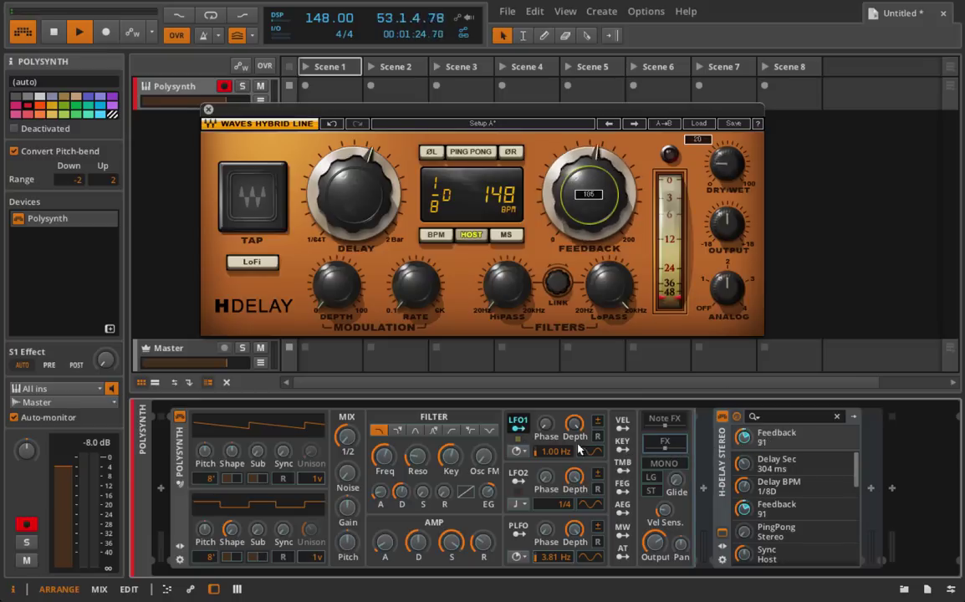
Step: Finish the LFO1 mapping and slow the LFO1 rate to about 0.14 Hz
click(519, 426)
drag(555, 453, 556, 486)
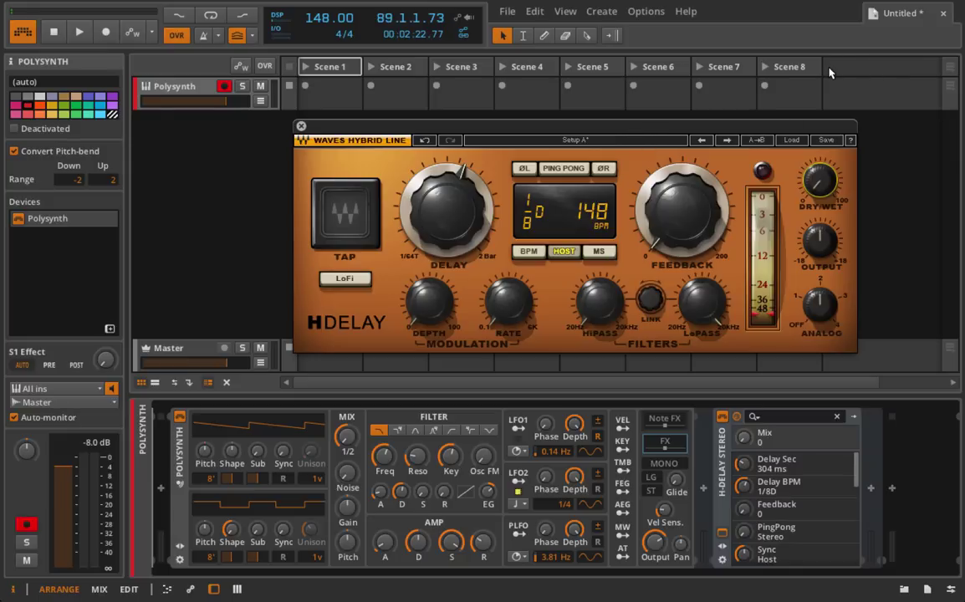
Step: Switch to the macOS Activity Monitor and filter the process list by "BIT" to examine the Bitwig processes
click(943, 6)
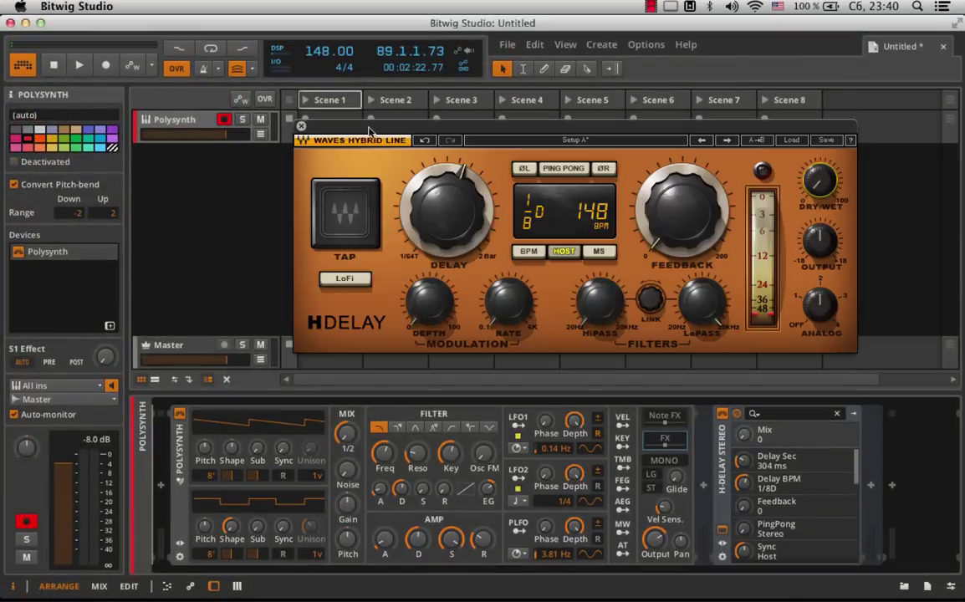
click(493, 579)
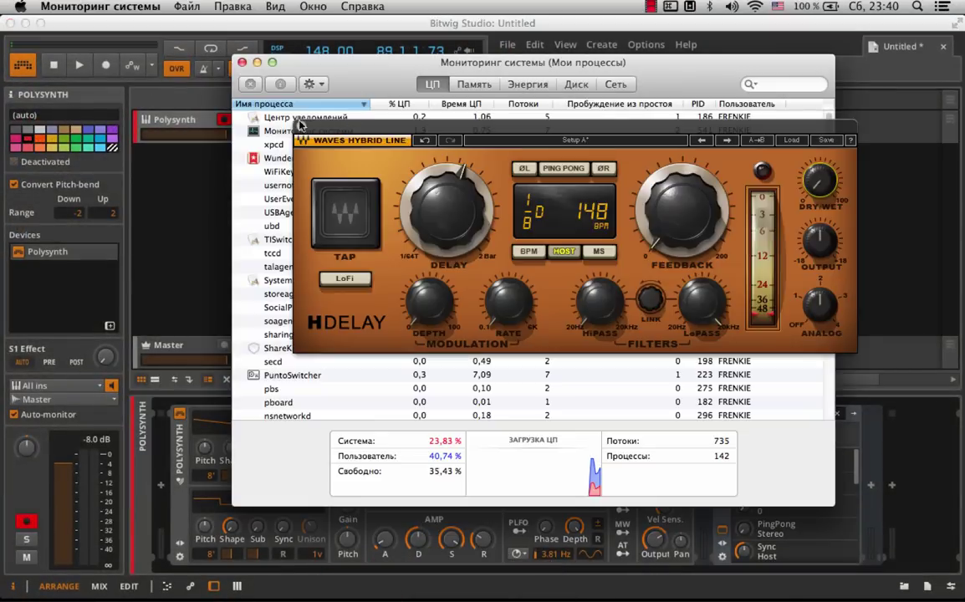
click(758, 84)
text(Bi)
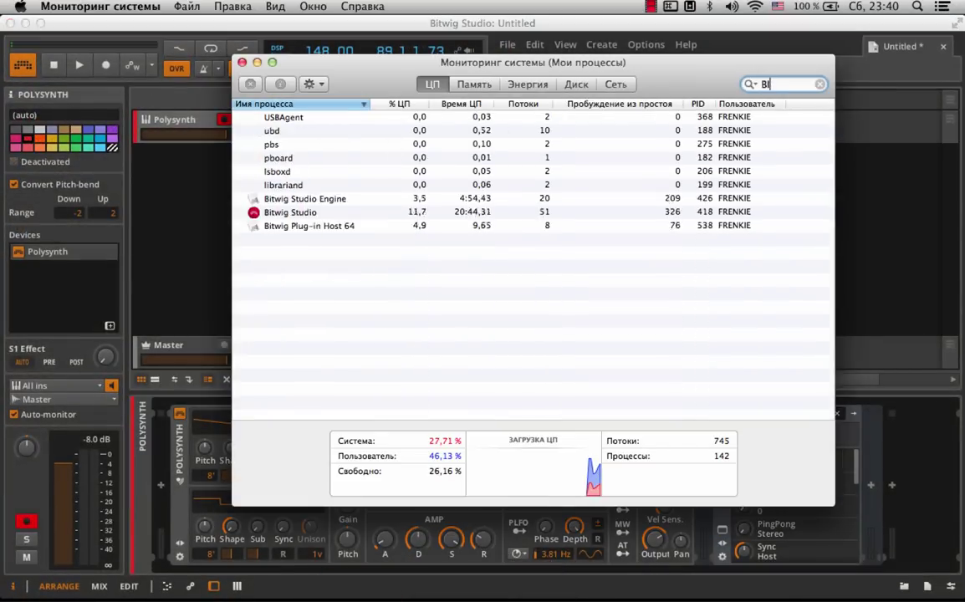
text(T)
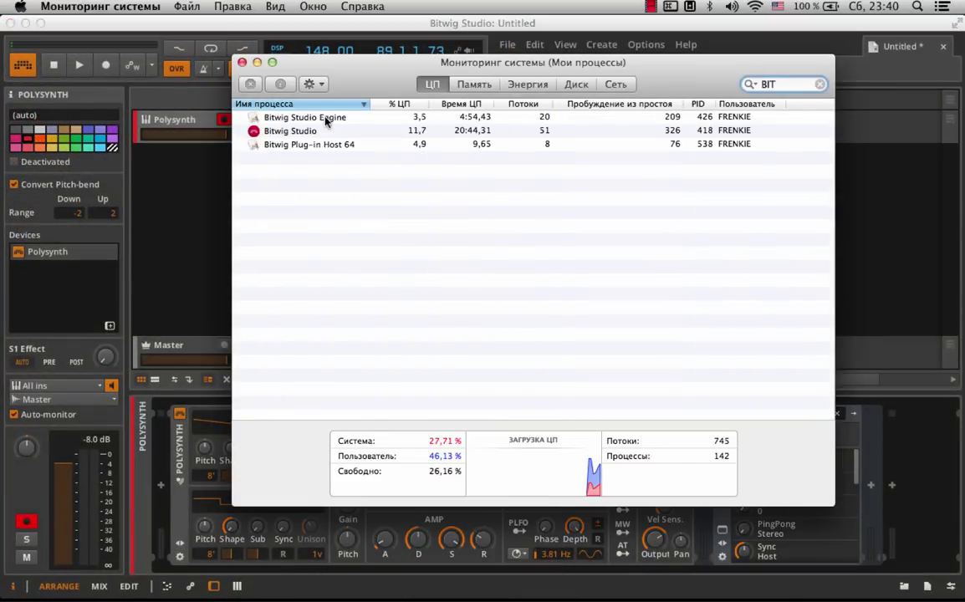
Step: Force-quit the Bitwig Plug-in Host 64 process, close Activity Monitor, and reload the crashed H-Delay Stereo plug-in in Bitwig Studio
click(321, 146)
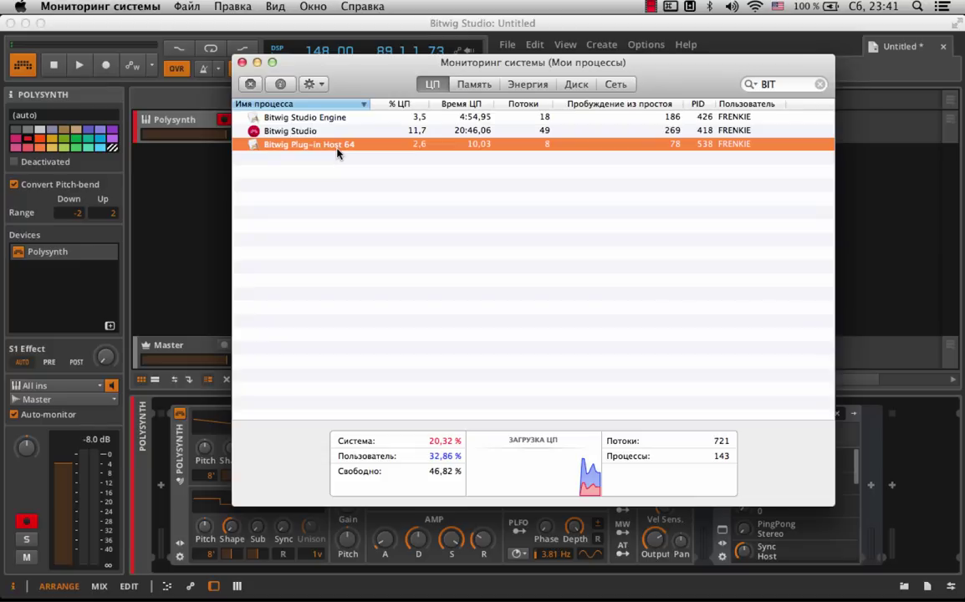
click(250, 84)
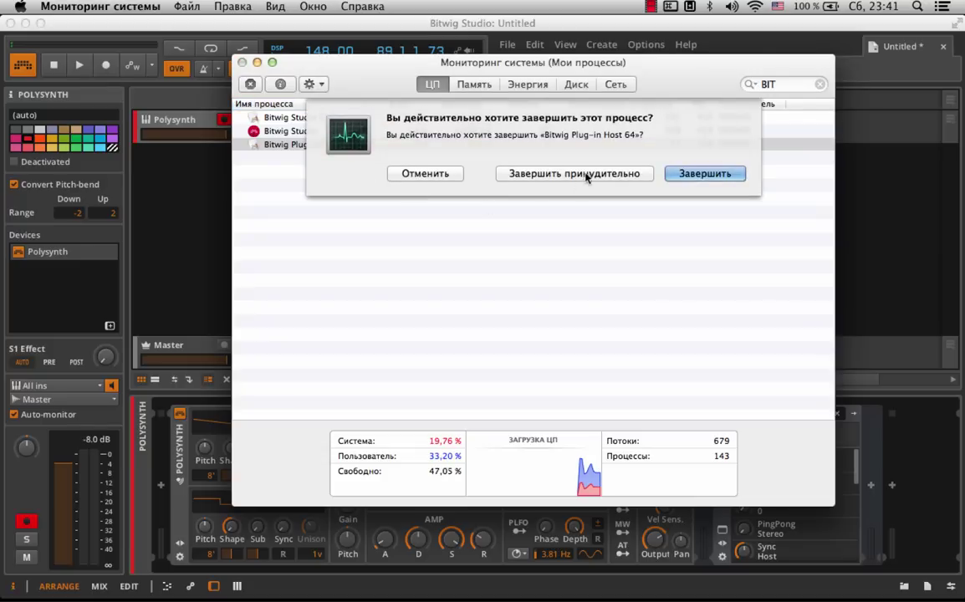
click(535, 168)
click(241, 62)
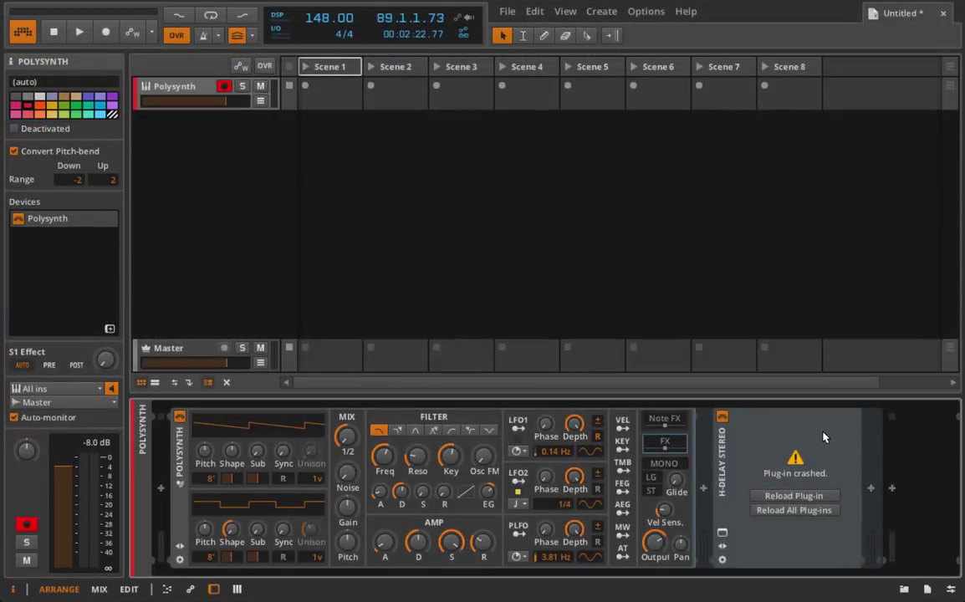
click(802, 497)
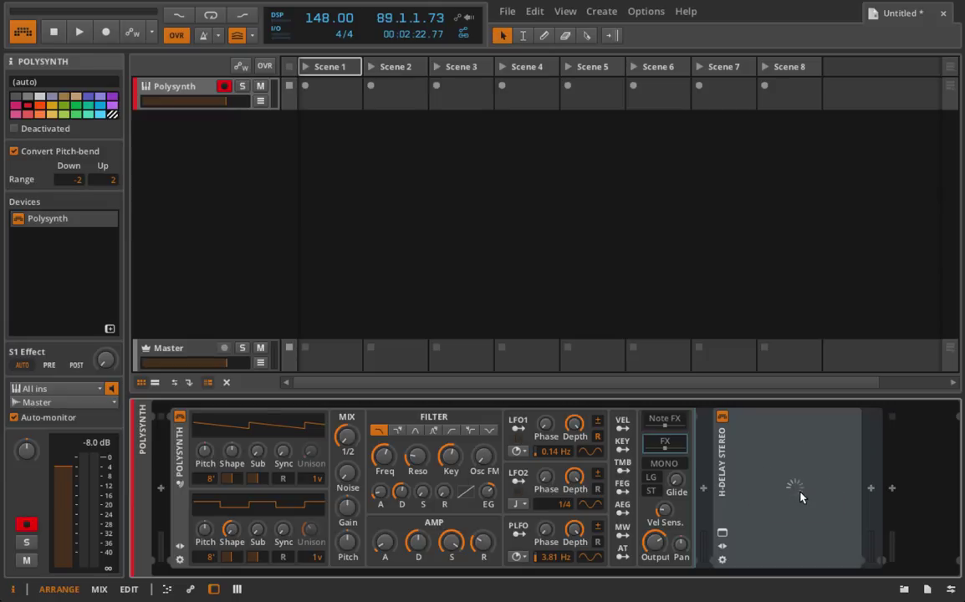
click(722, 534)
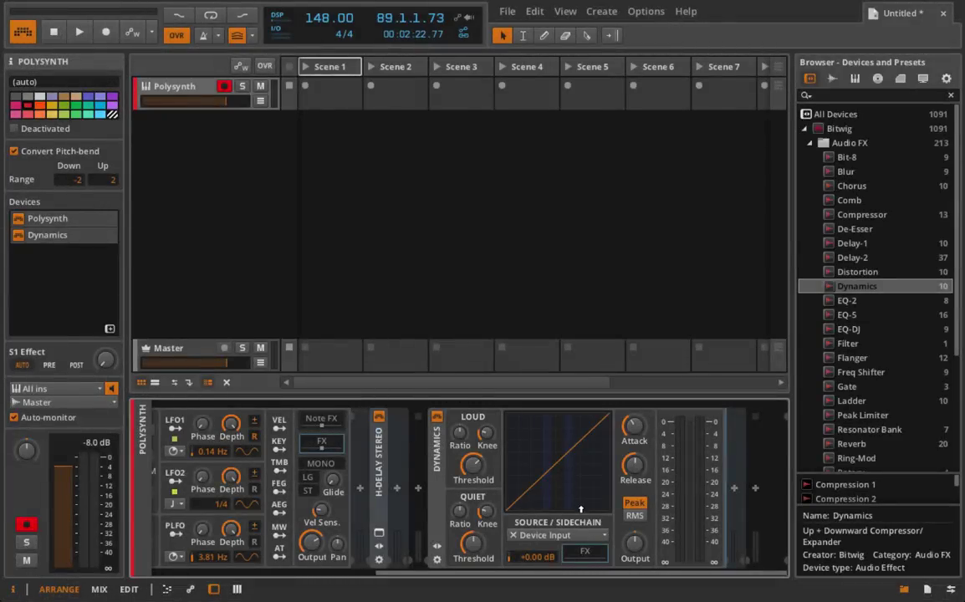
Step: Search the device browser for "Q" and add the Waves Q1 Stereo equalizer after the Dynamics device
click(843, 95)
text(Q)
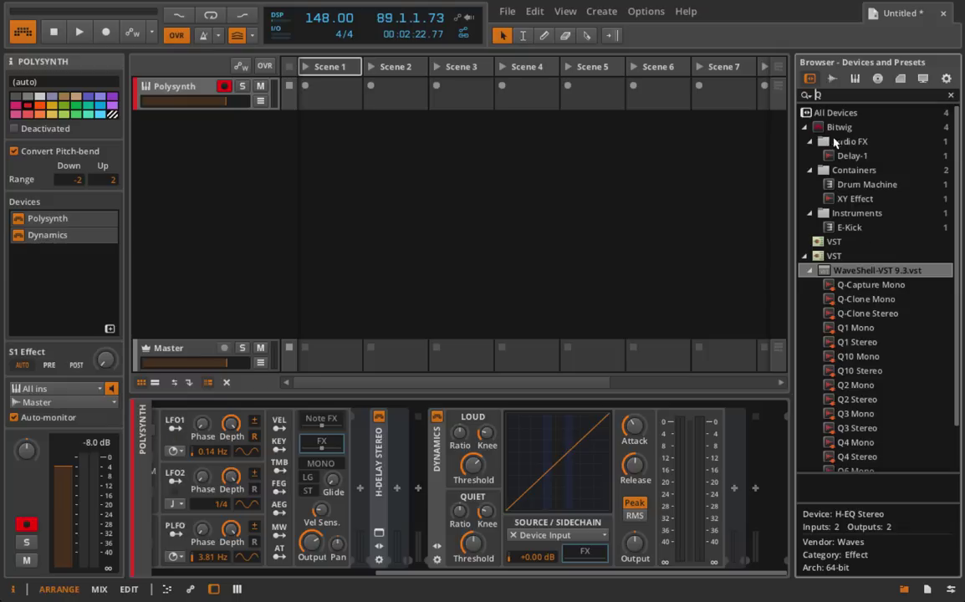
drag(868, 348, 738, 459)
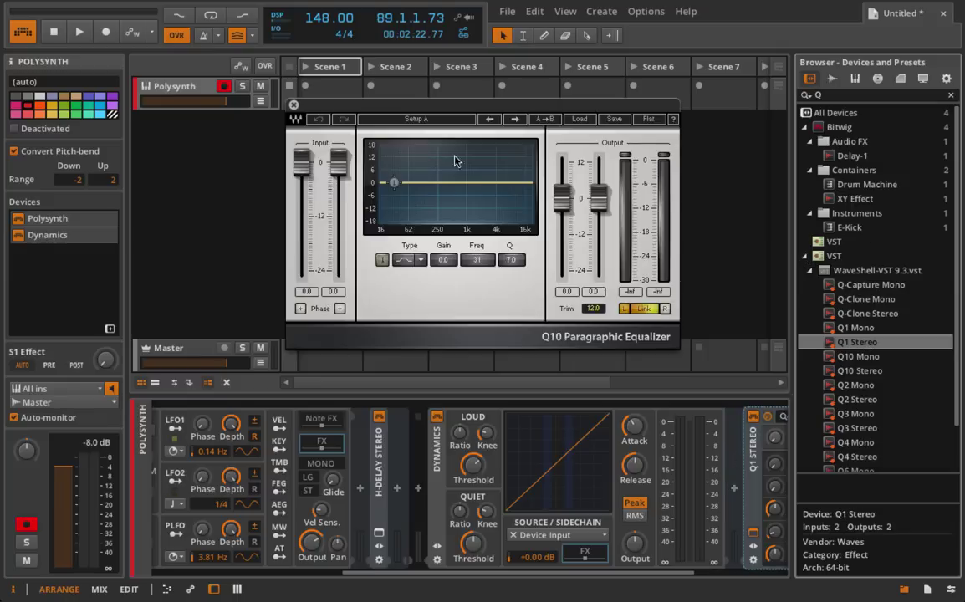
Step: Move the Q1 Stereo equalizer's single band to a higher frequency along the 0 dB line
click(394, 183)
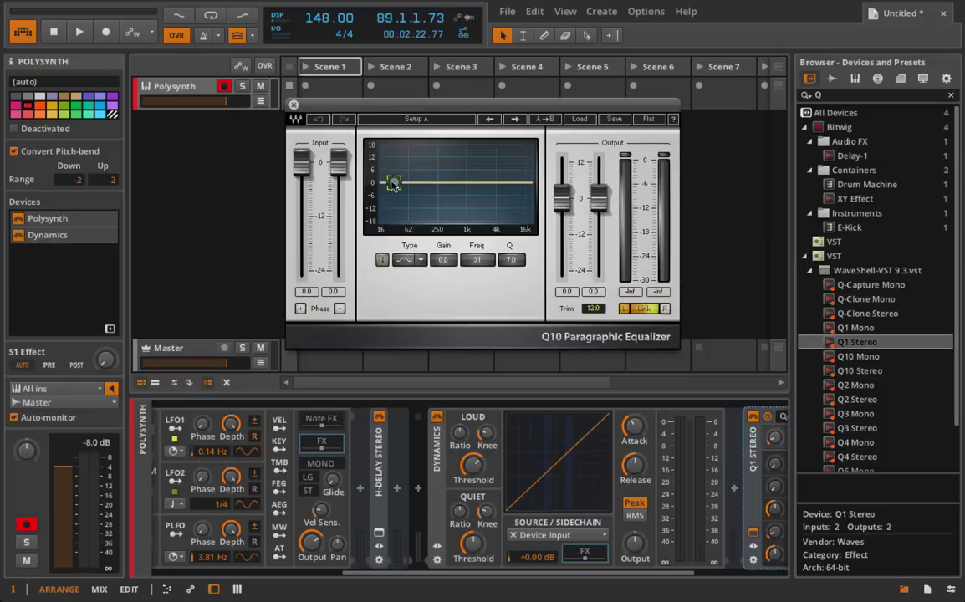
click(398, 259)
drag(394, 182, 481, 184)
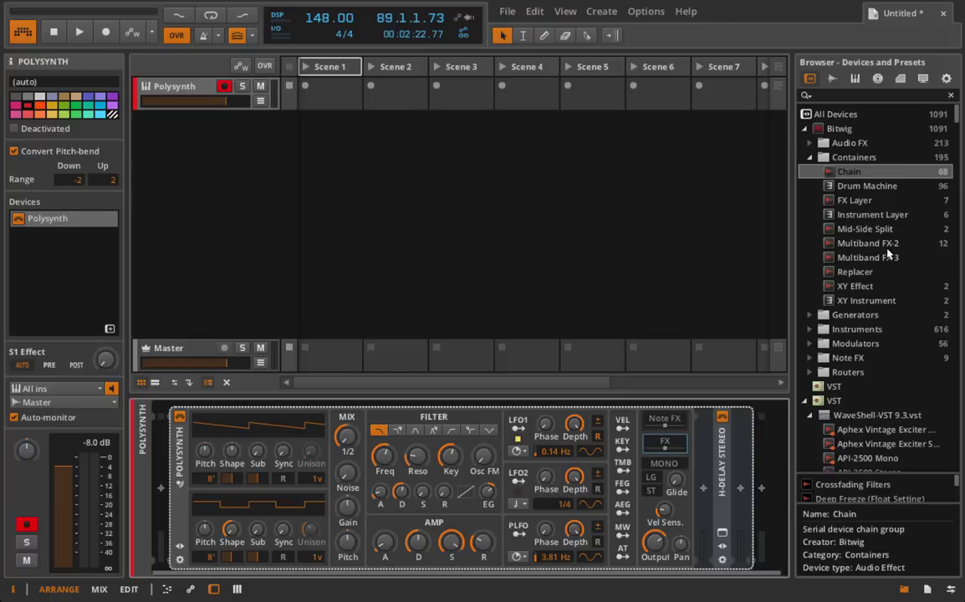
Step: Add a Mid-Side Split container after Polysynth, show its Side chain, and place Multiband FX-3 after the container
drag(872, 230, 704, 418)
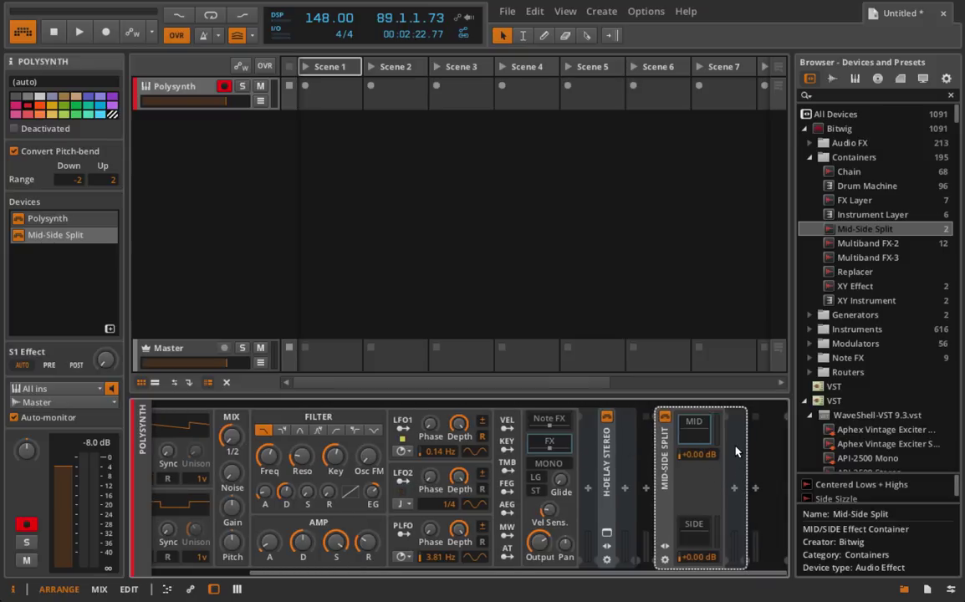
click(694, 528)
drag(873, 255, 753, 487)
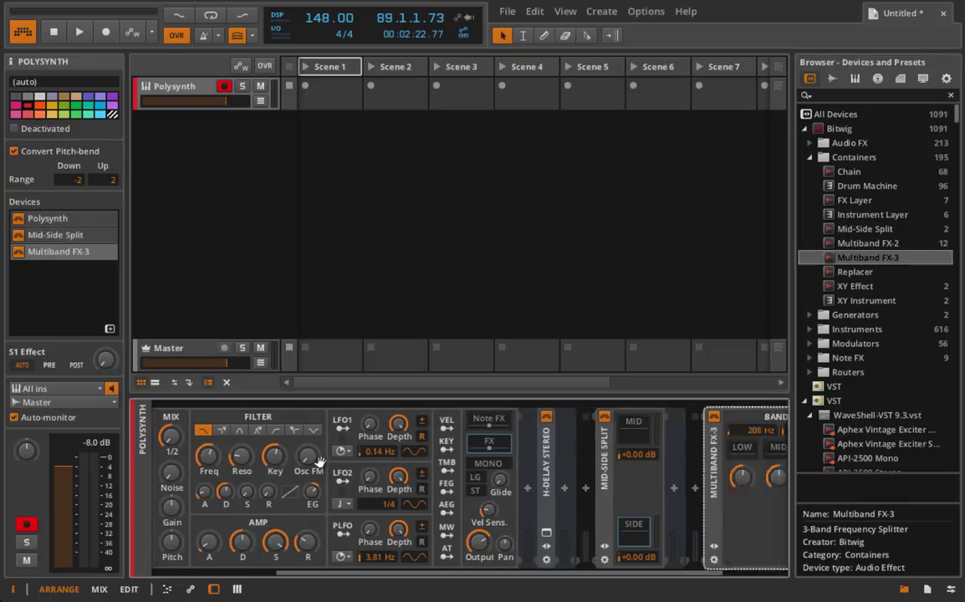
Step: Insert Dynamics in Multiband FX-3's Low band and Chorus in its Mid band, finishing with the High band selected
click(754, 487)
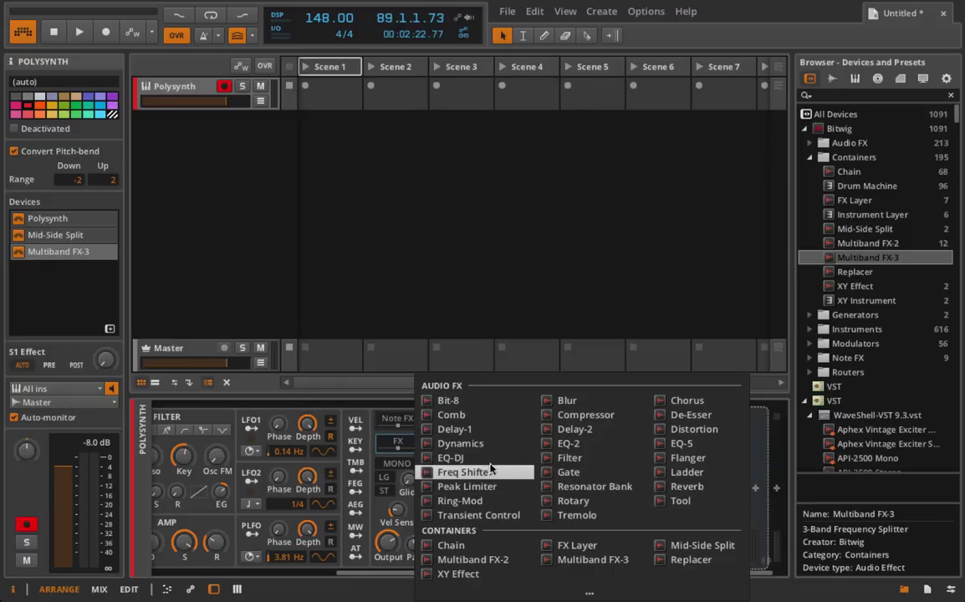
click(457, 444)
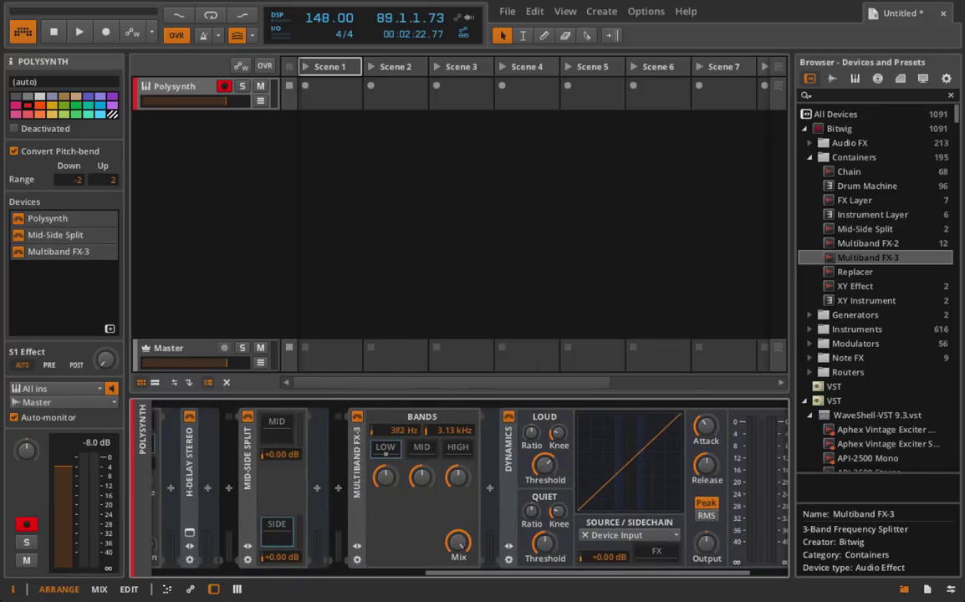
click(421, 447)
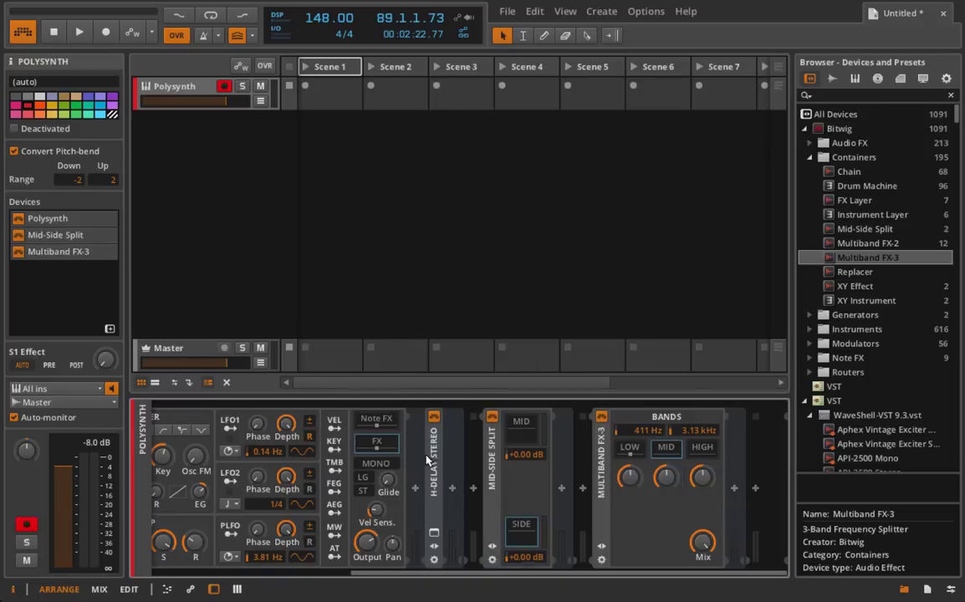
click(735, 487)
click(658, 453)
drag(485, 470, 341, 469)
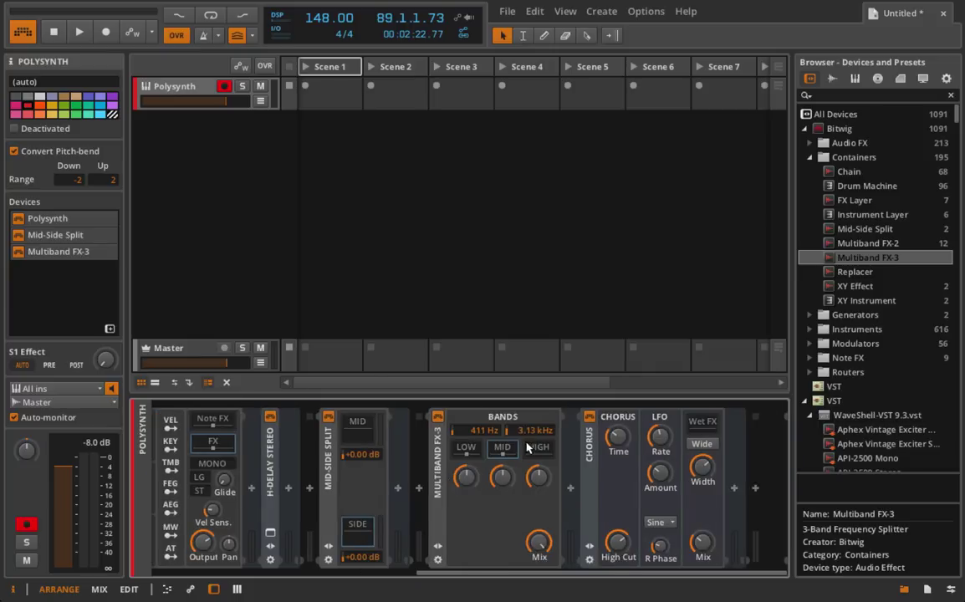
click(531, 448)
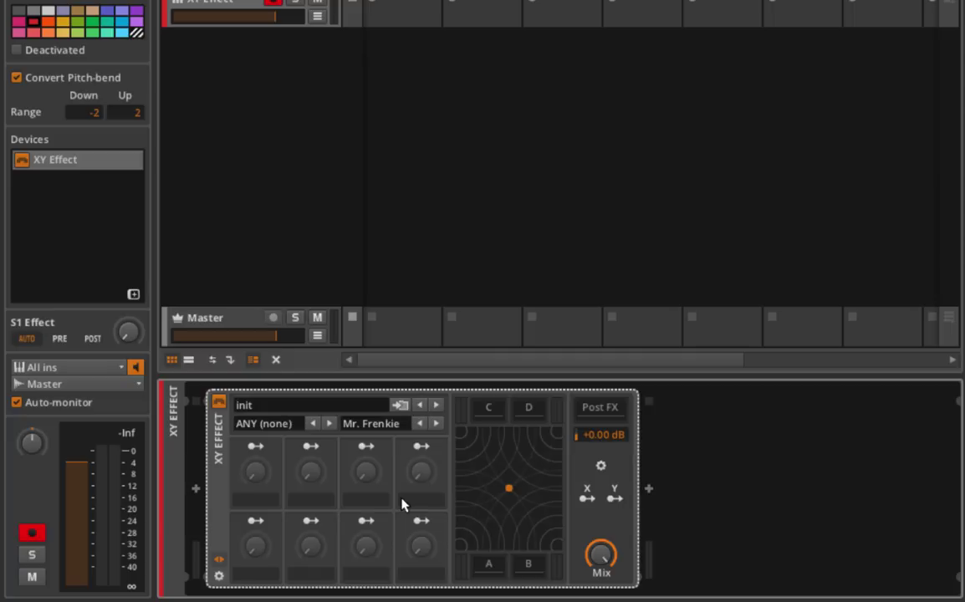
Step: Load the Dub Chord preset into the XY Effect and show the device chain in slot C
click(327, 402)
click(312, 444)
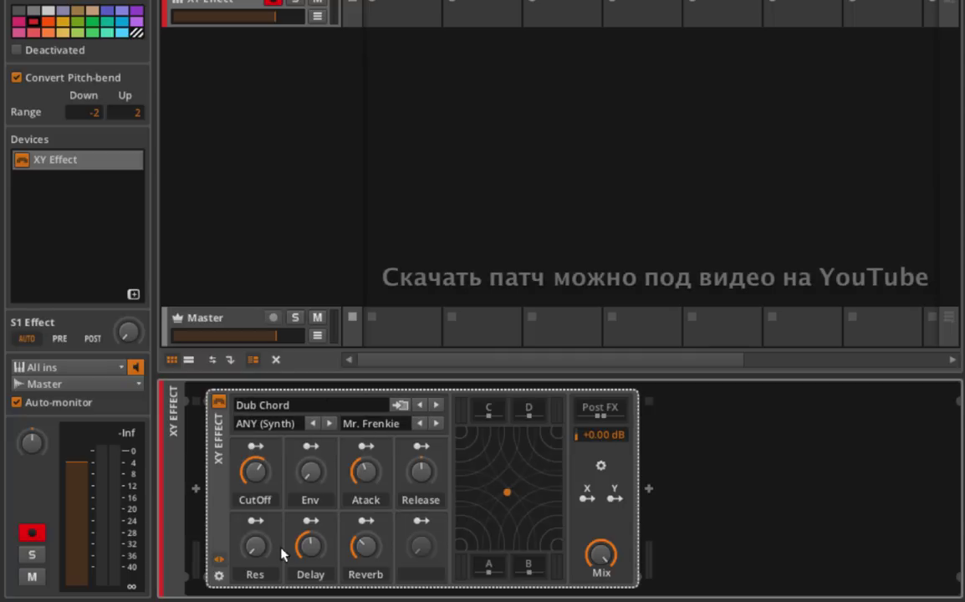
click(491, 408)
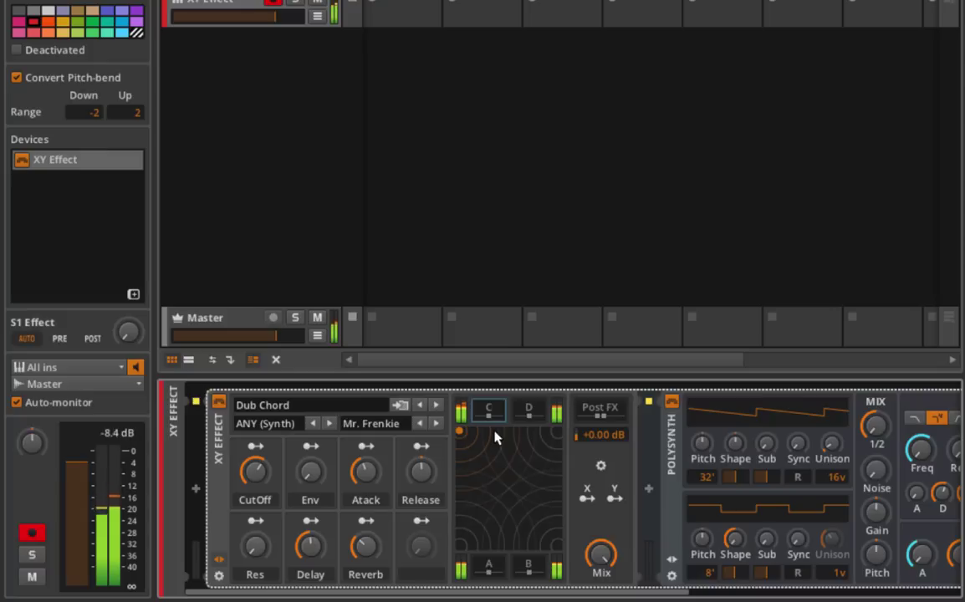
Step: Sweep the XY Effect's pad point between corners A, B, C and D to blend the four chains
drag(460, 430, 645, 397)
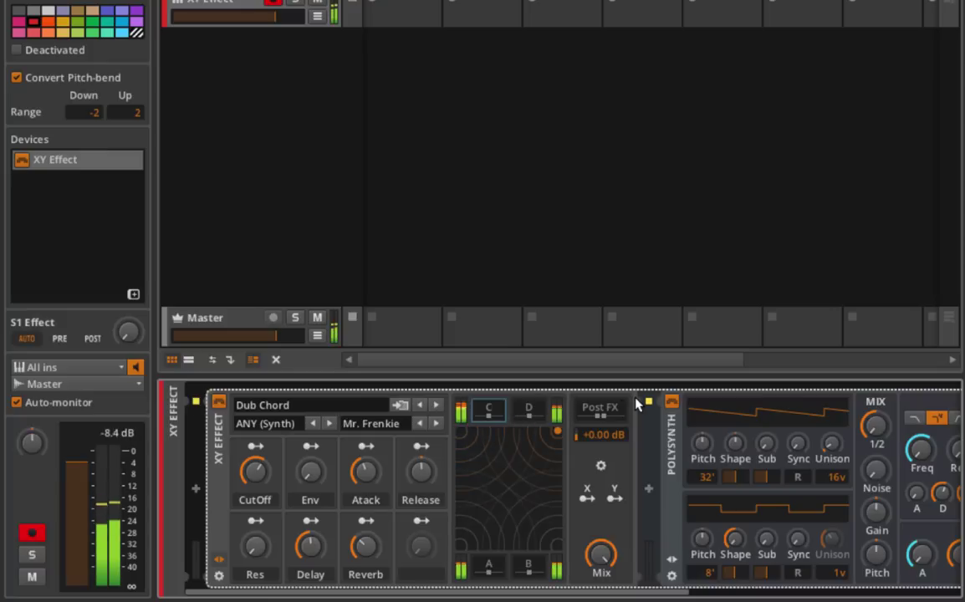
drag(334, 550, 491, 496)
key(ctrl+z)
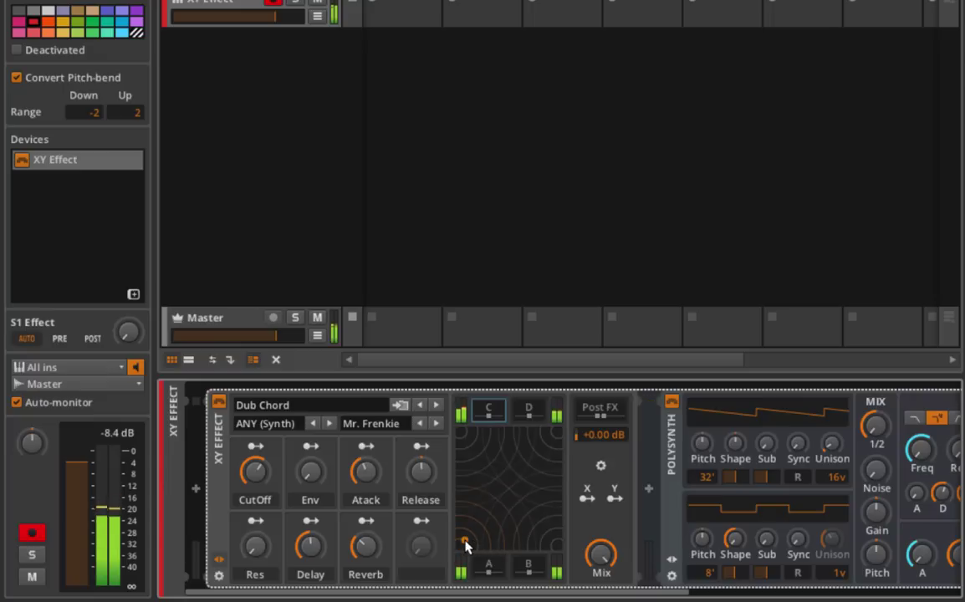
drag(465, 549, 667, 567)
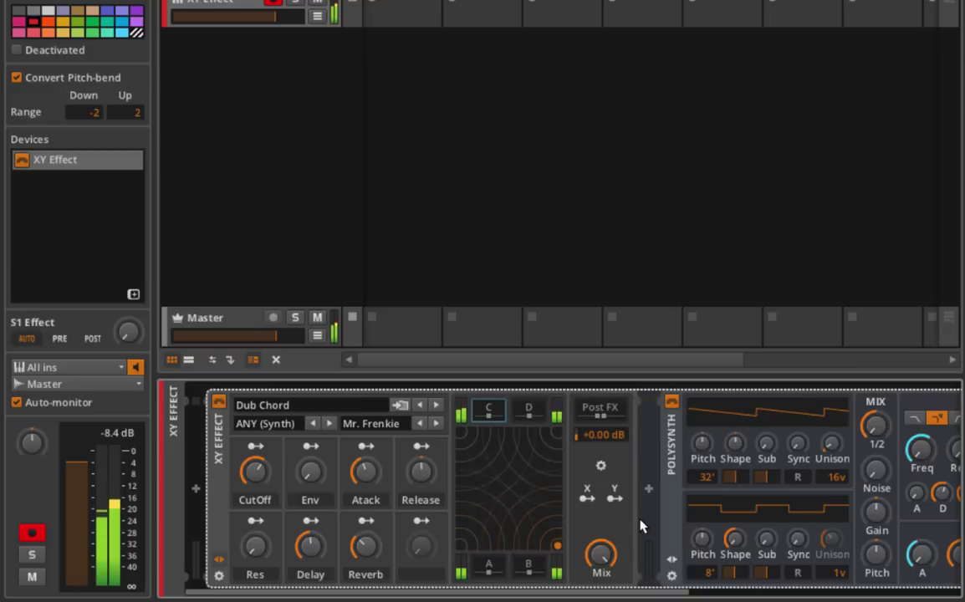
drag(548, 535, 481, 552)
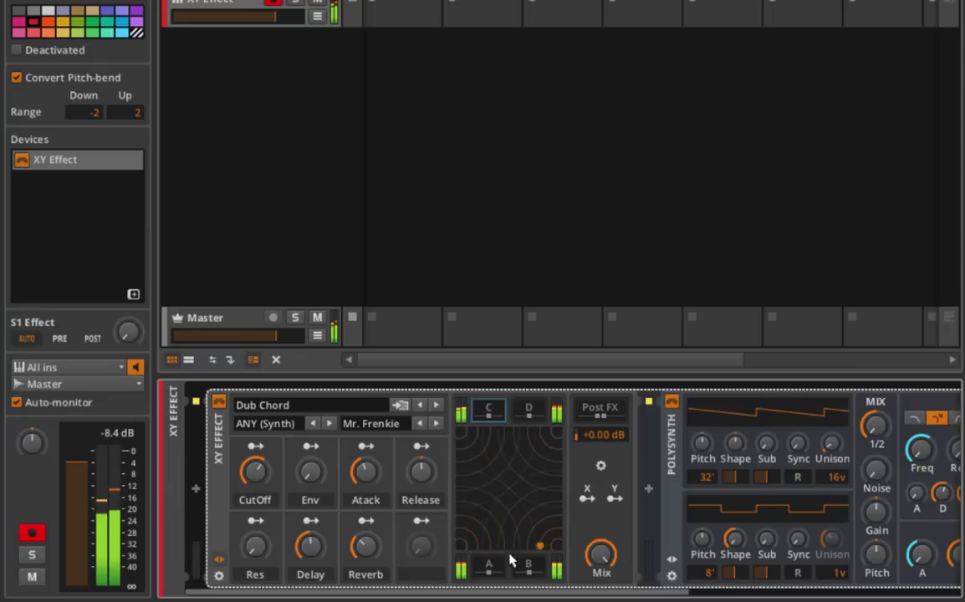
drag(492, 455, 559, 567)
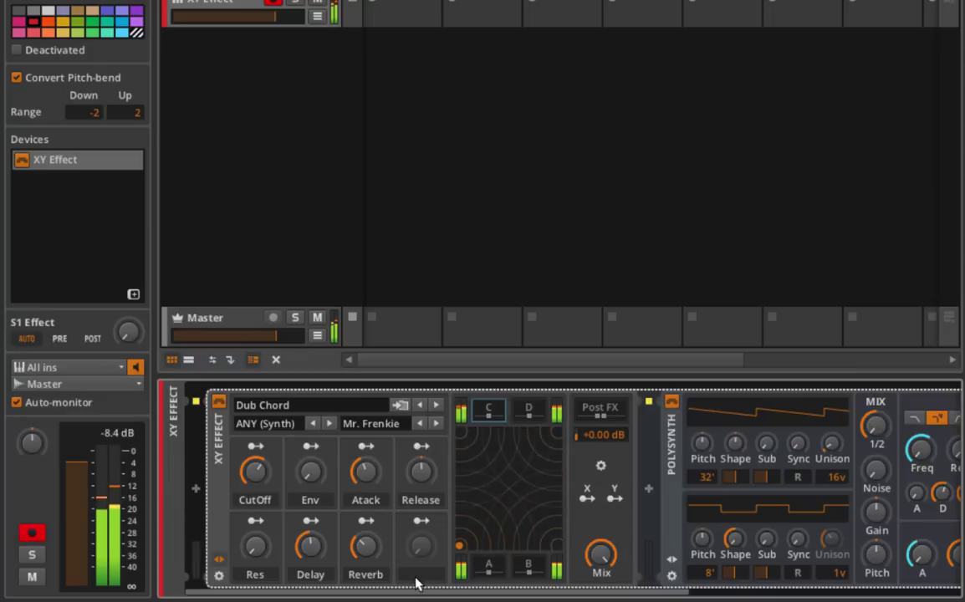
Step: Sweep Dub Chord's CutOff macro through about 66.5 % and adjust its Atack macro
mouse_move(258, 477)
mouse_down()
mouse_move(258, 535)
mouse_move(258, 497)
mouse_up()
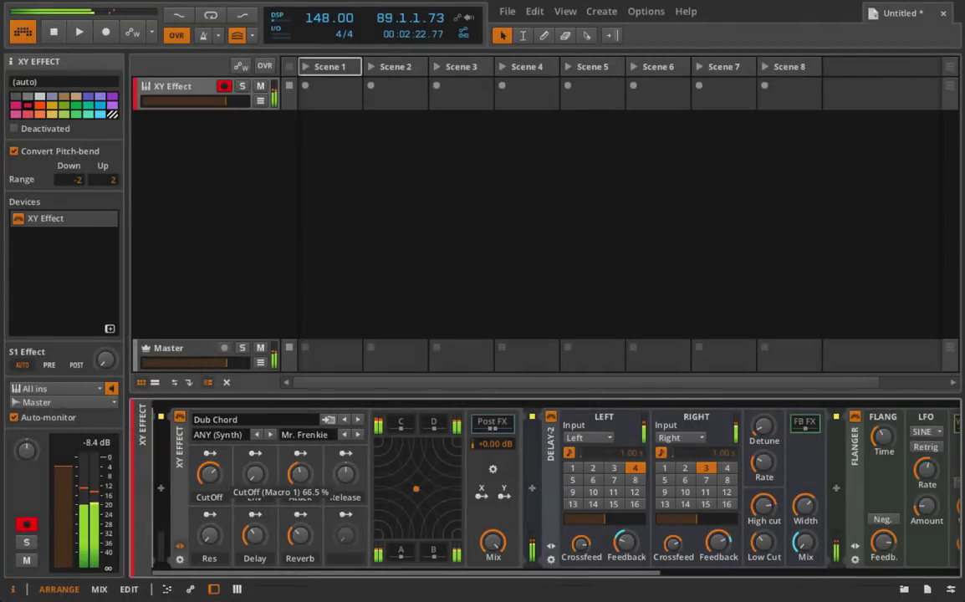
drag(298, 497, 298, 489)
drag(225, 479, 224, 488)
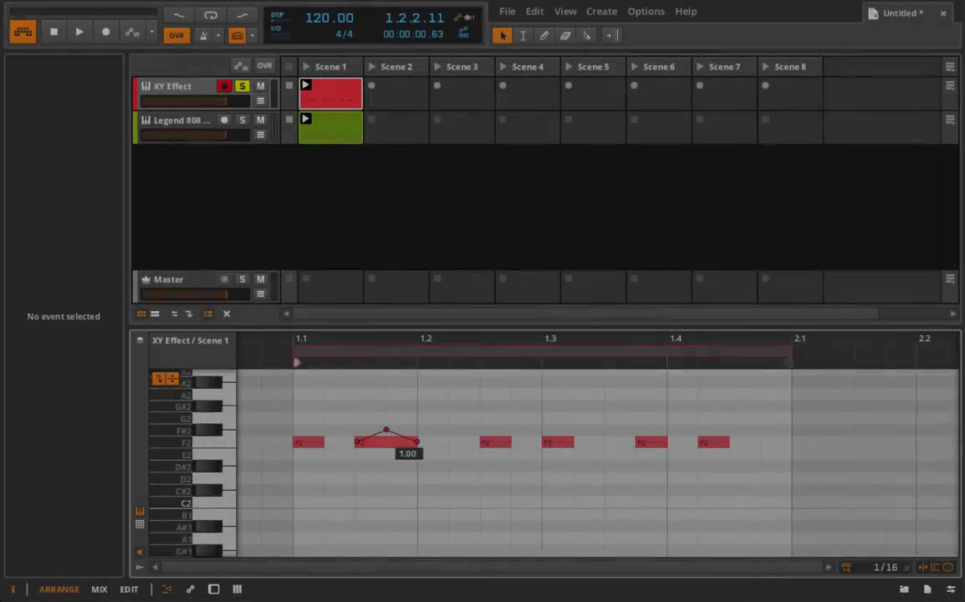
Step: Flatten the second F2 note's pitch curve, bend its midpoint down to -3.00 semitones, and start playback
mouse_move(386, 431)
mouse_down()
mouse_move(386, 383)
mouse_move(385, 478)
mouse_move(397, 477)
mouse_move(394, 428)
mouse_move(399, 443)
mouse_up()
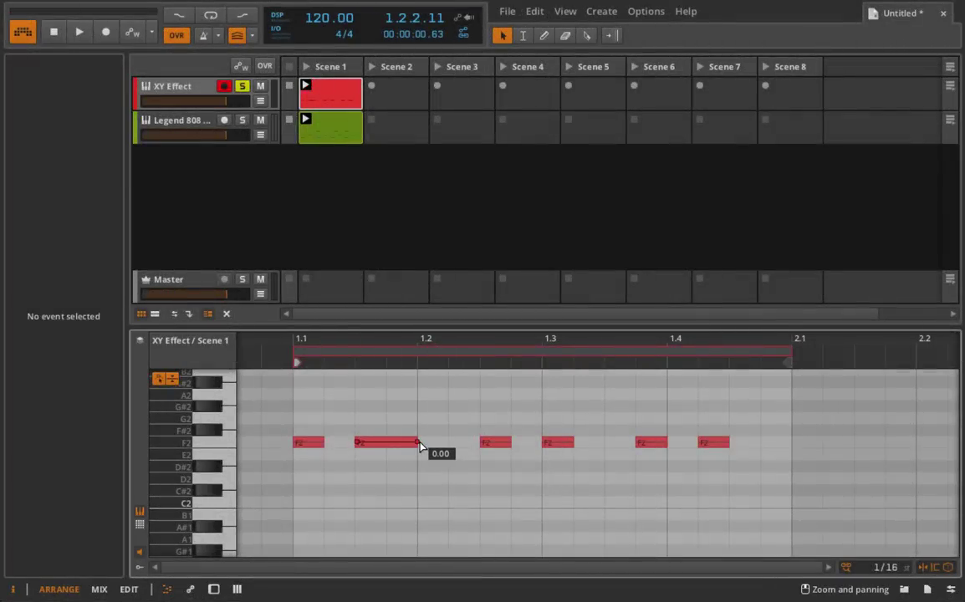
drag(386, 442, 387, 482)
key(space)
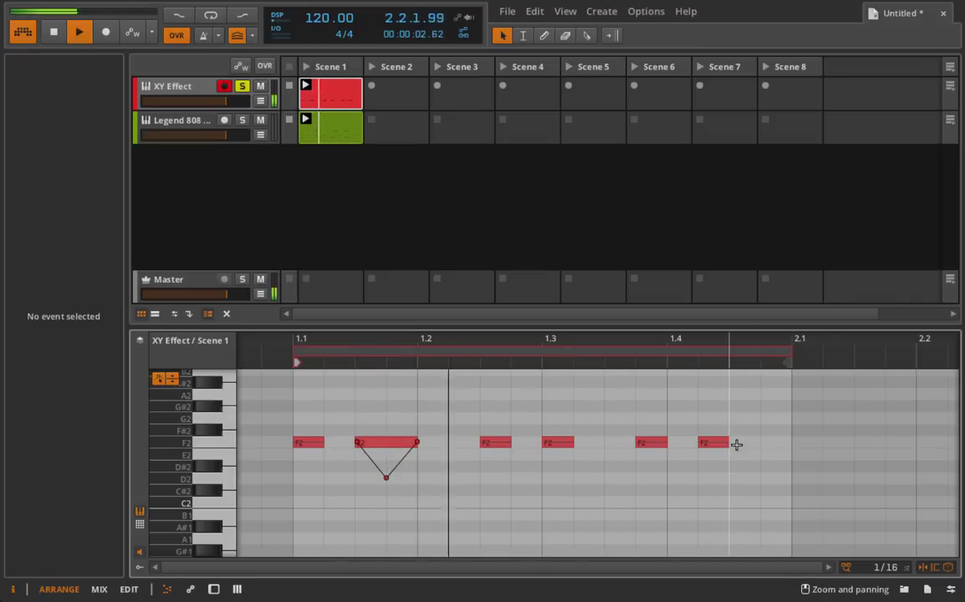
Step: Show the XY Effect device during playback, lower its Env macro to minimum, and raise CutOff to about 83.0 %
key(d)
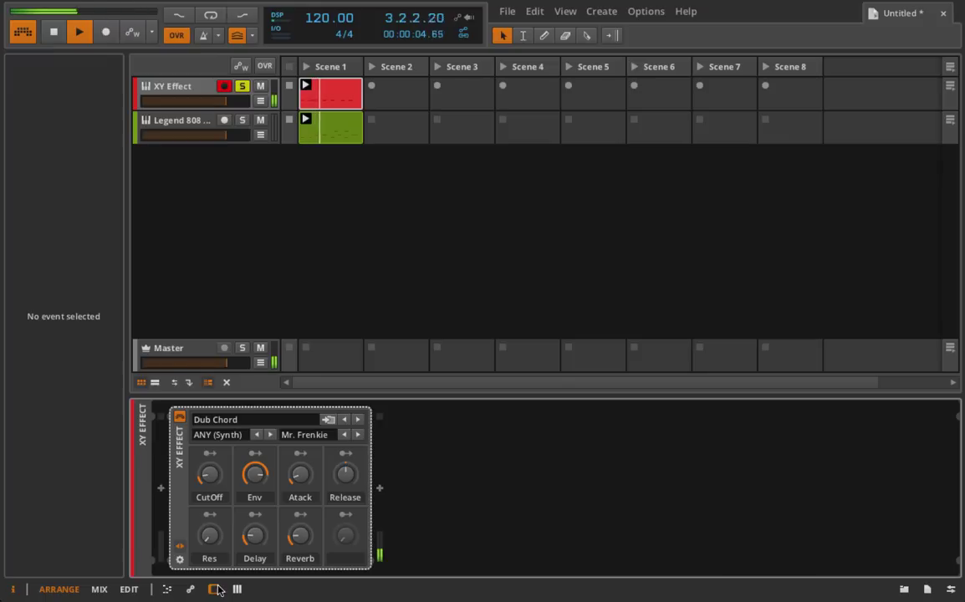
drag(207, 489, 206, 452)
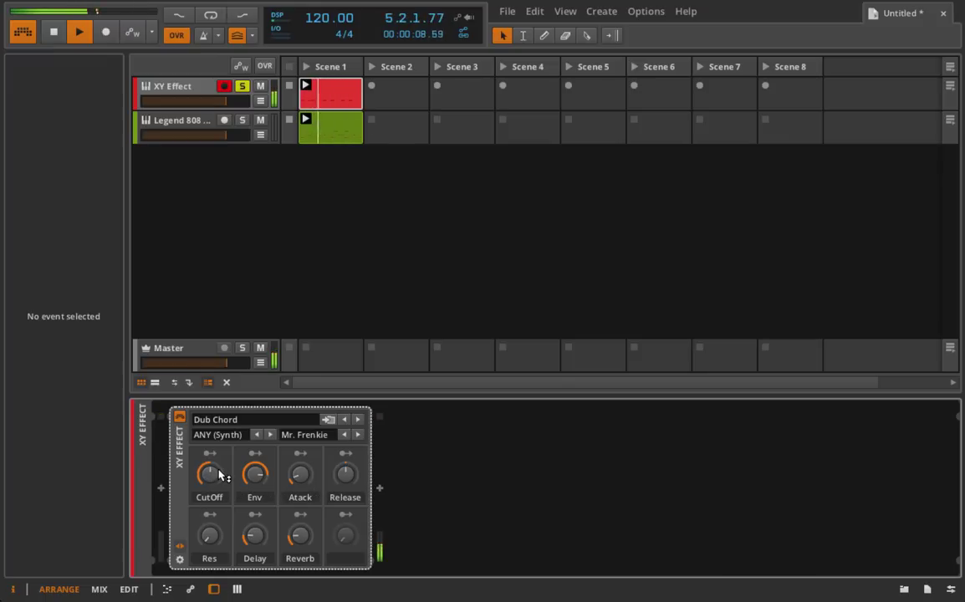
drag(255, 475, 255, 511)
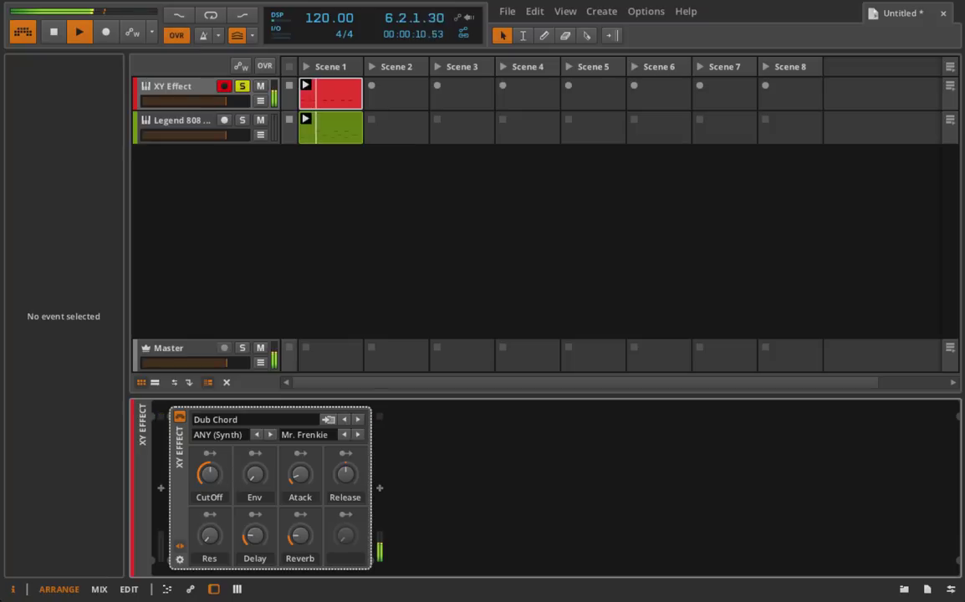
drag(209, 475, 209, 452)
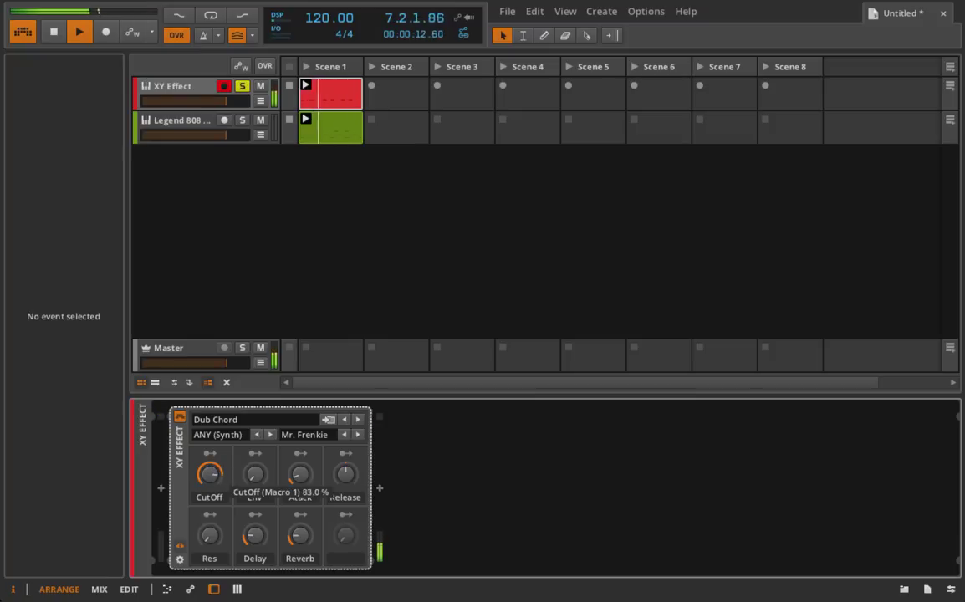
Step: Reopen the XY Effect clip, delete the second F2 note's end pitch point, and move the -3.00 point to the note's end
double_click(322, 94)
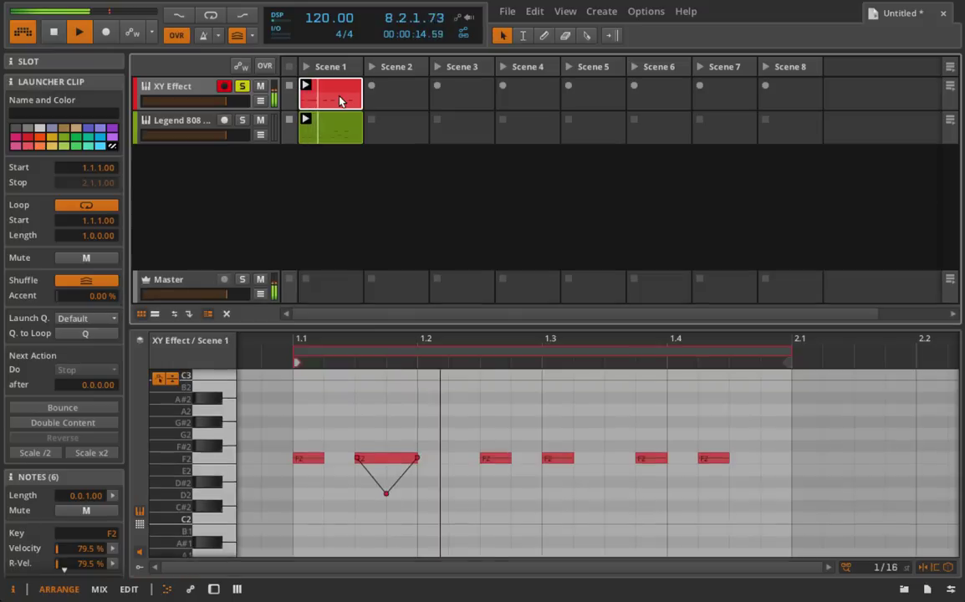
double_click(417, 458)
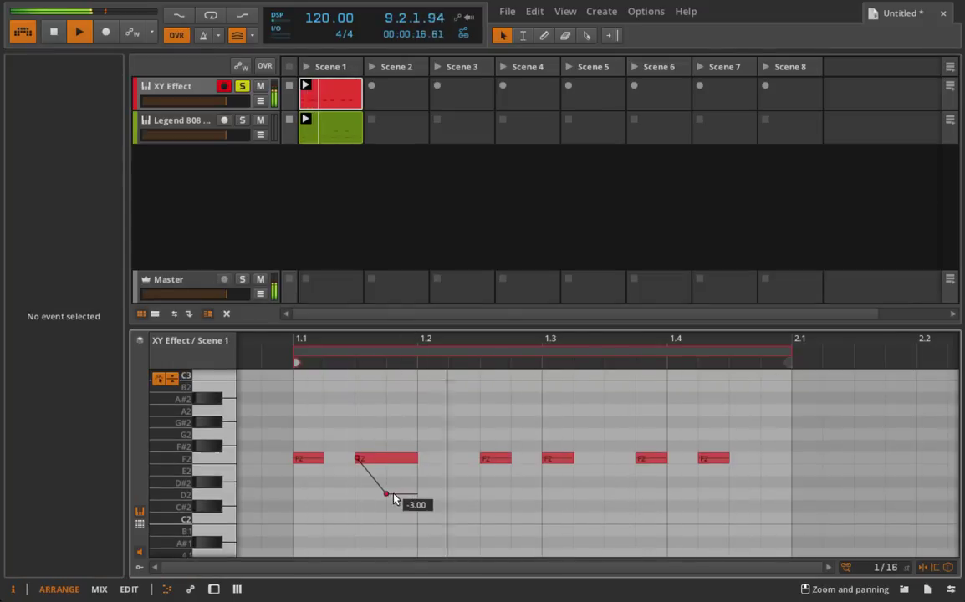
drag(387, 495, 420, 500)
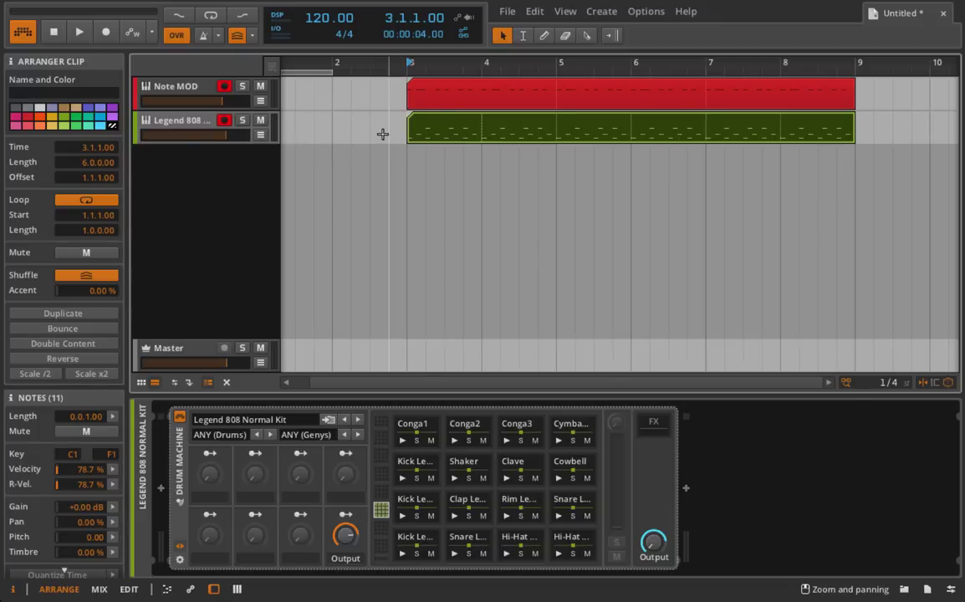
Step: Bounce the entire Legend 808 note clip in place
right_click(450, 131)
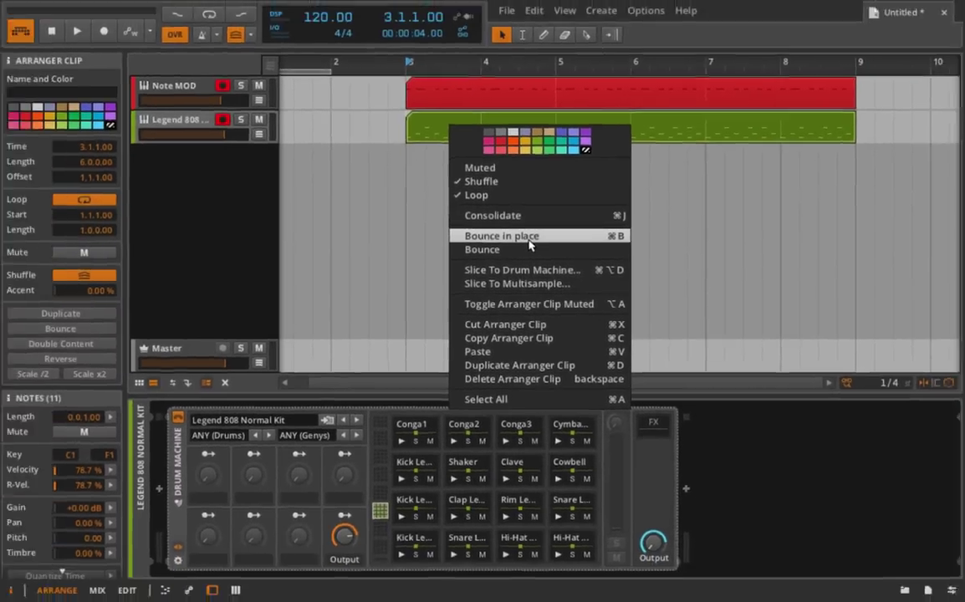
click(437, 217)
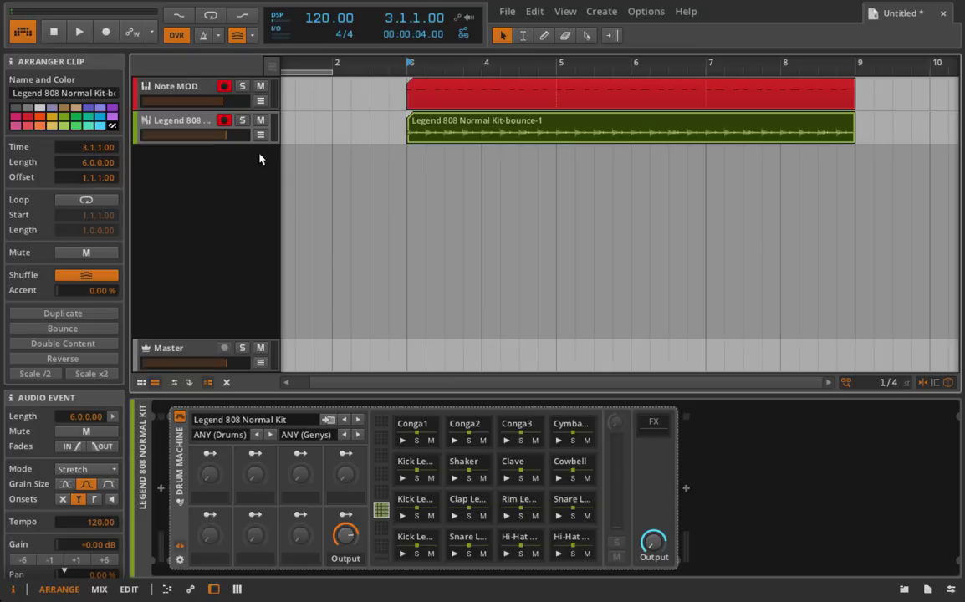
click(198, 123)
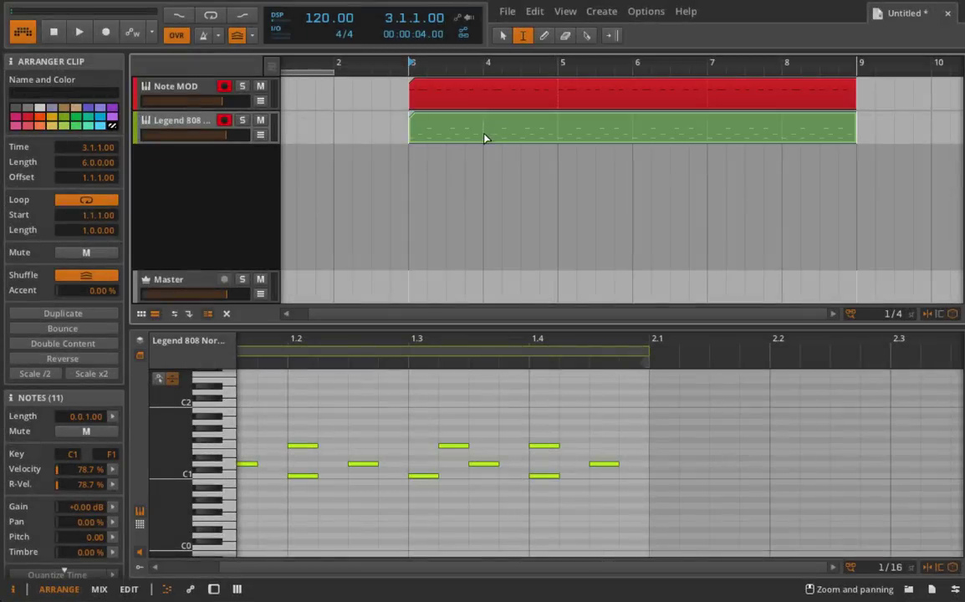
Step: Select only bar 4 to bar 5 of the Legend 808 clip and bounce that time range in place
key(2)
click(485, 134)
click(485, 138)
drag(485, 136, 550, 136)
right_click(527, 127)
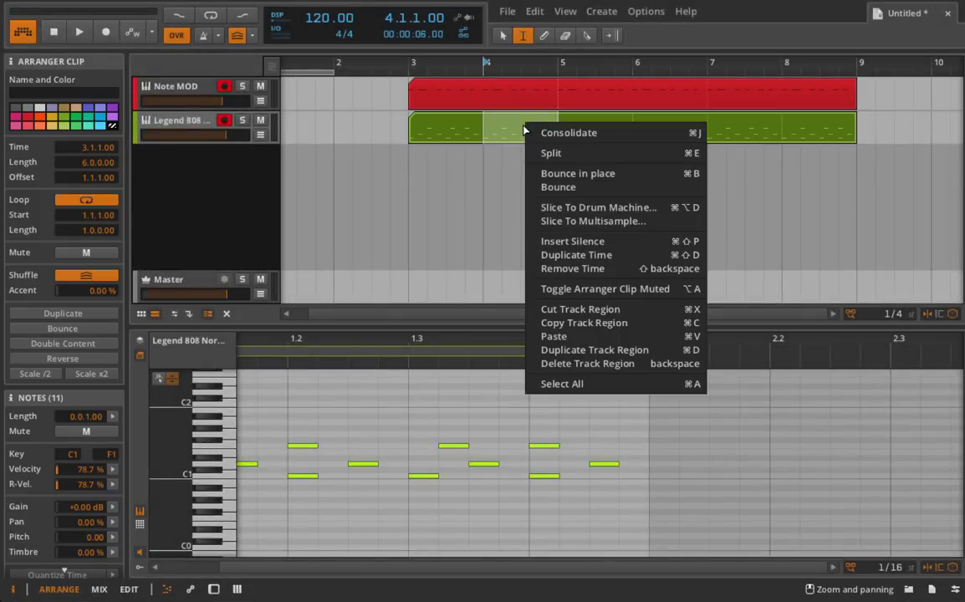
click(572, 177)
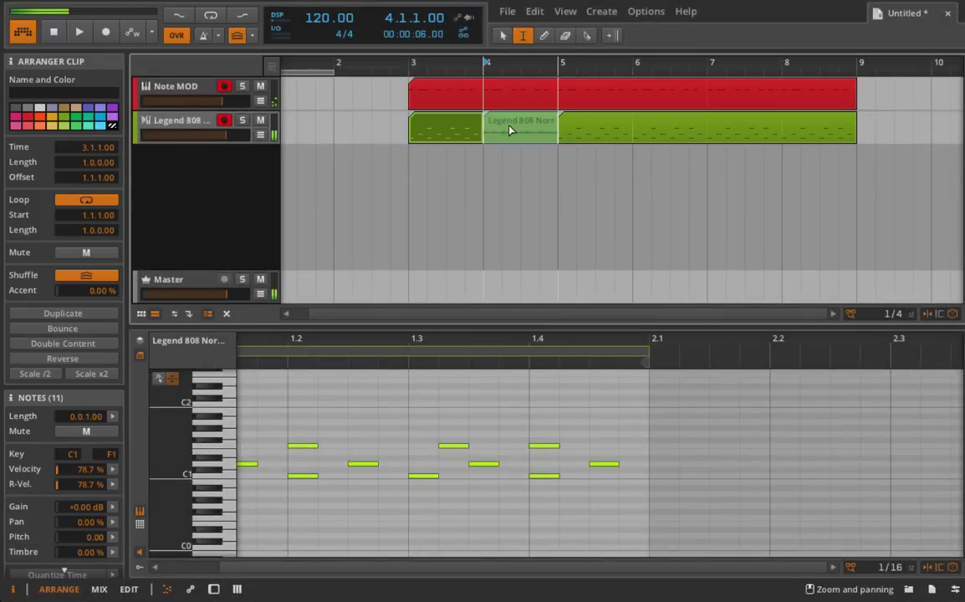
Step: Reverse the 0.0.2.00-long section at 1.4.1.00 in the bounced Legend 808 audio clip and start playback
click(503, 35)
click(512, 126)
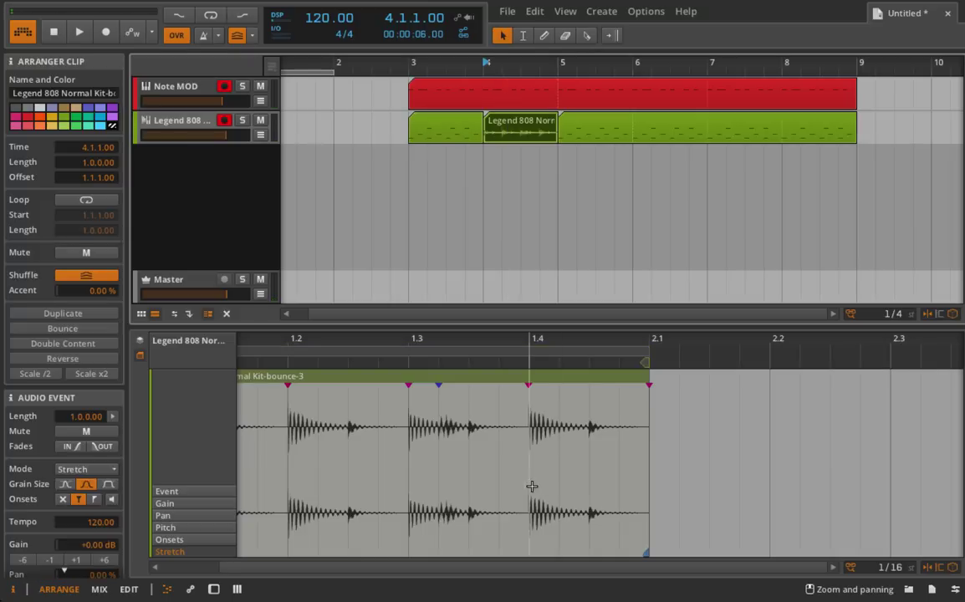
click(535, 402)
key(space)
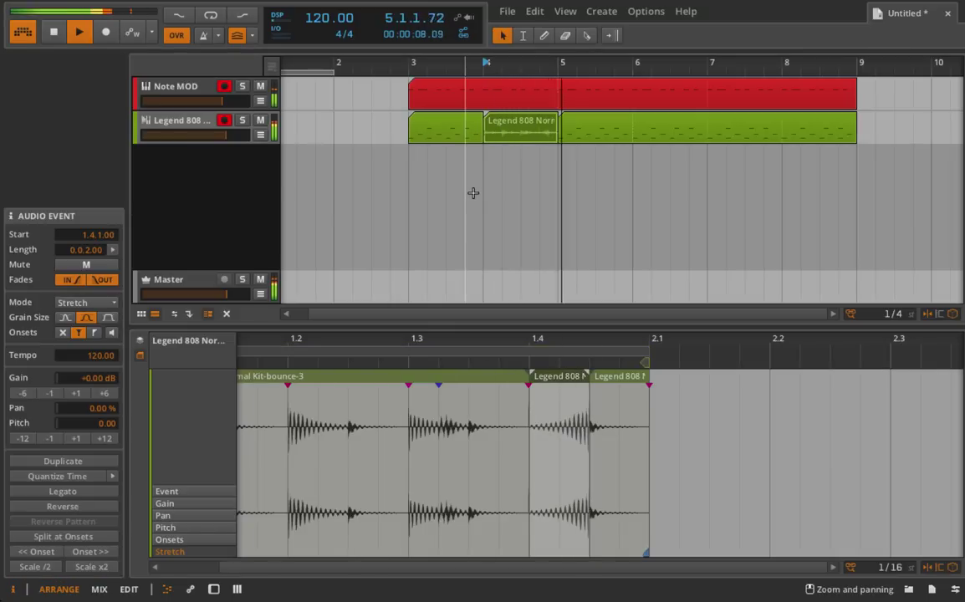
Step: Play the arrangement from bar 3, starting at the first Legend 808 note clip, and show the track's Drum Machine device
click(436, 127)
key(space)
key(space)
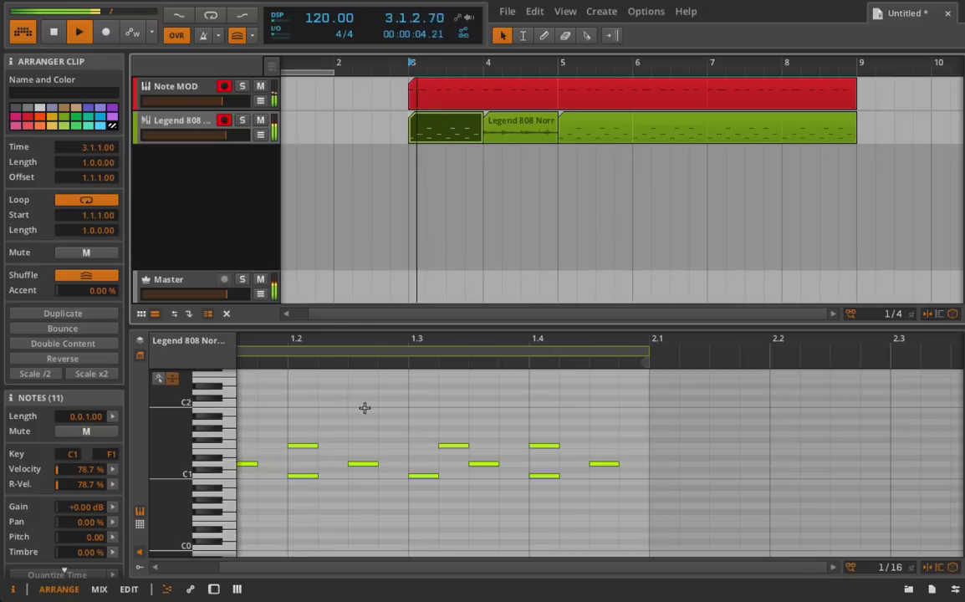
click(214, 591)
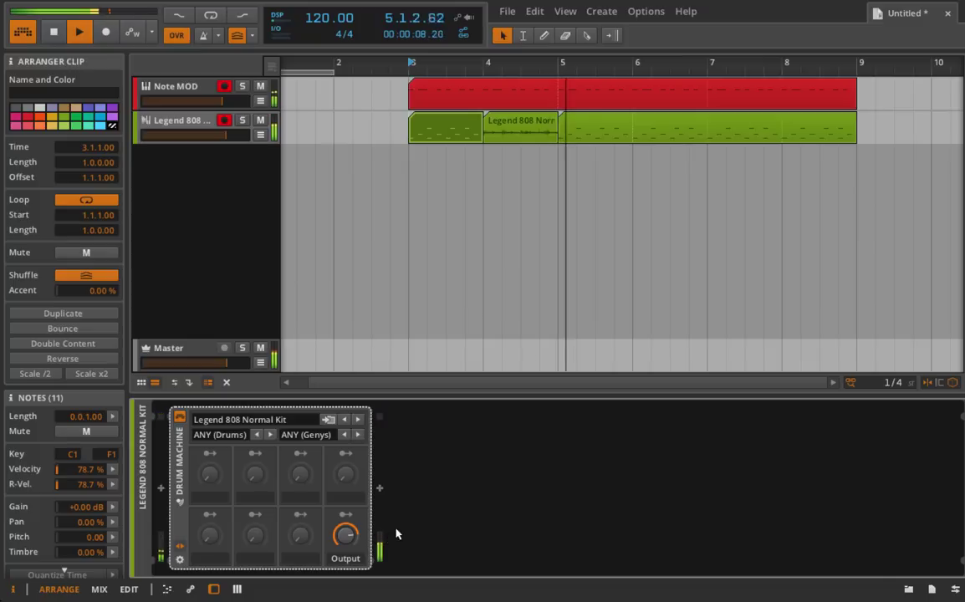
Step: Stop playback, open the Bounce options for the Note MOD clip, and go through the Pre-Fader, Post-Fader and Custom sources
click(514, 98)
key(space)
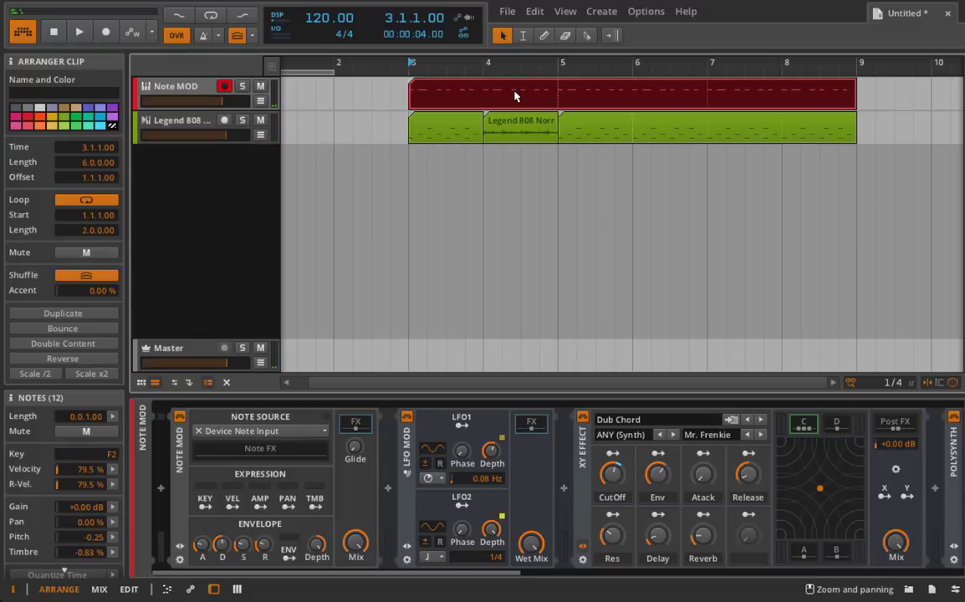
right_click(515, 97)
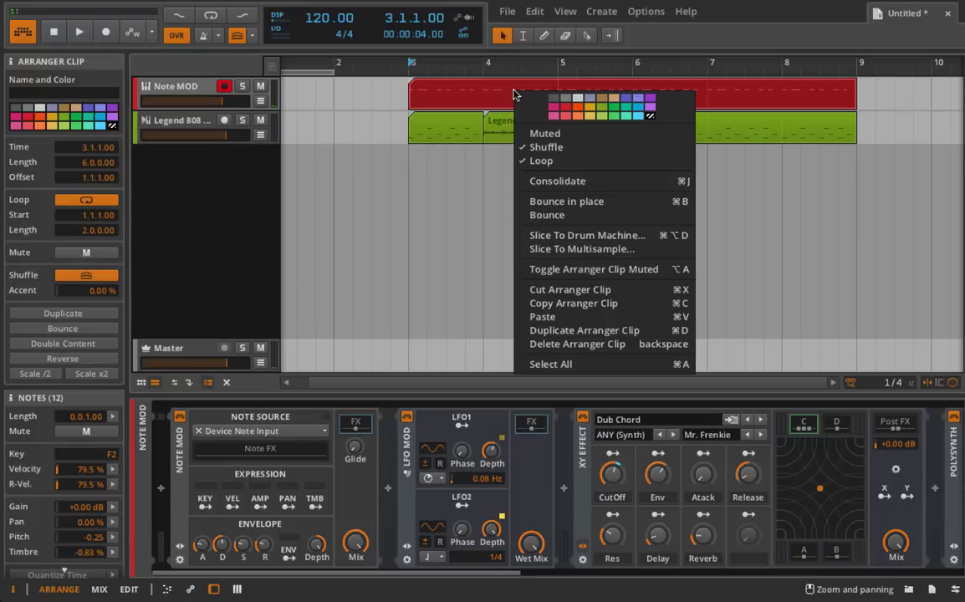
click(588, 221)
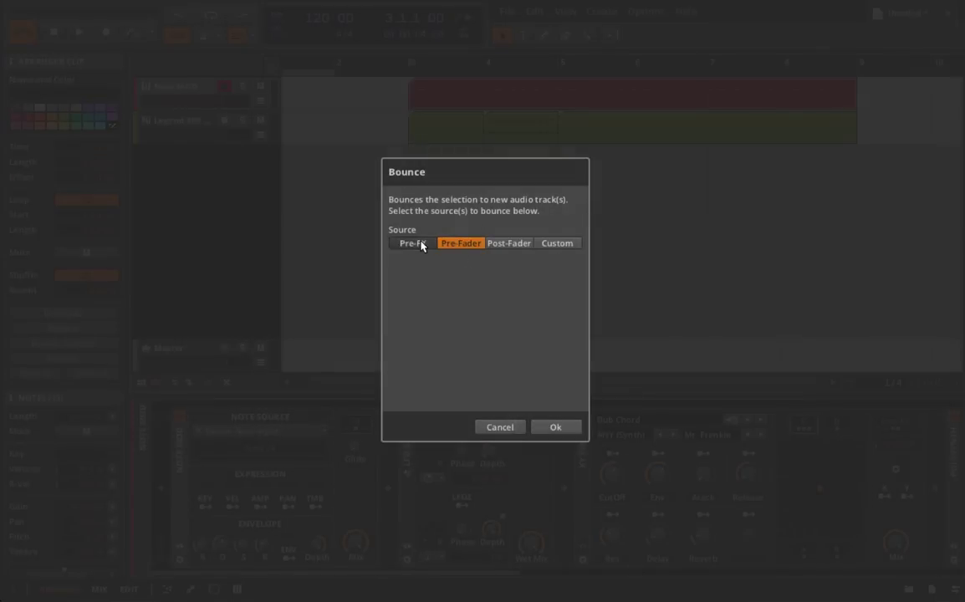
click(455, 246)
click(510, 246)
click(548, 243)
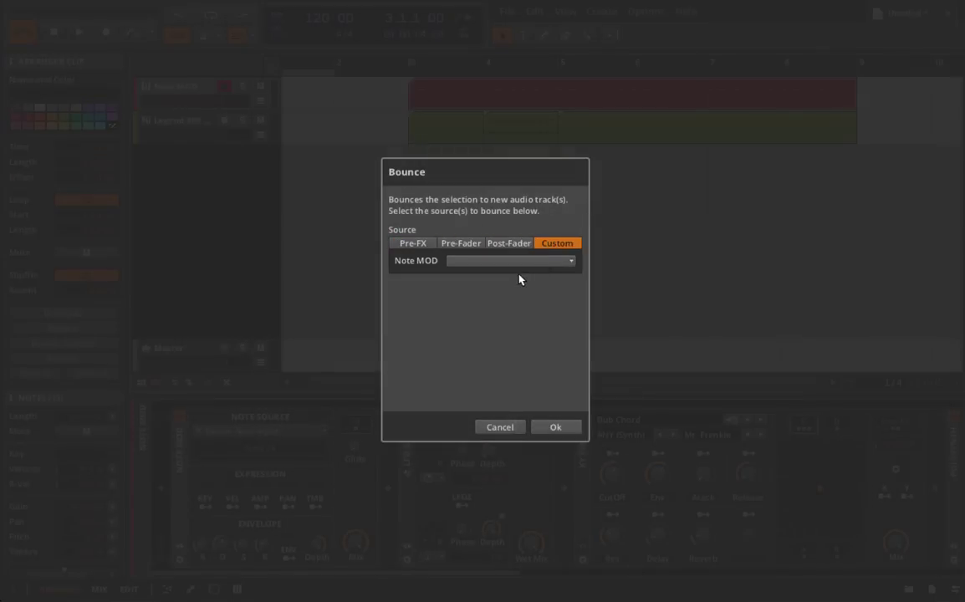
Step: Examine the Custom source choices for Note MOD and bounce the clip to a new audio track from the Pre-Fader source
click(513, 262)
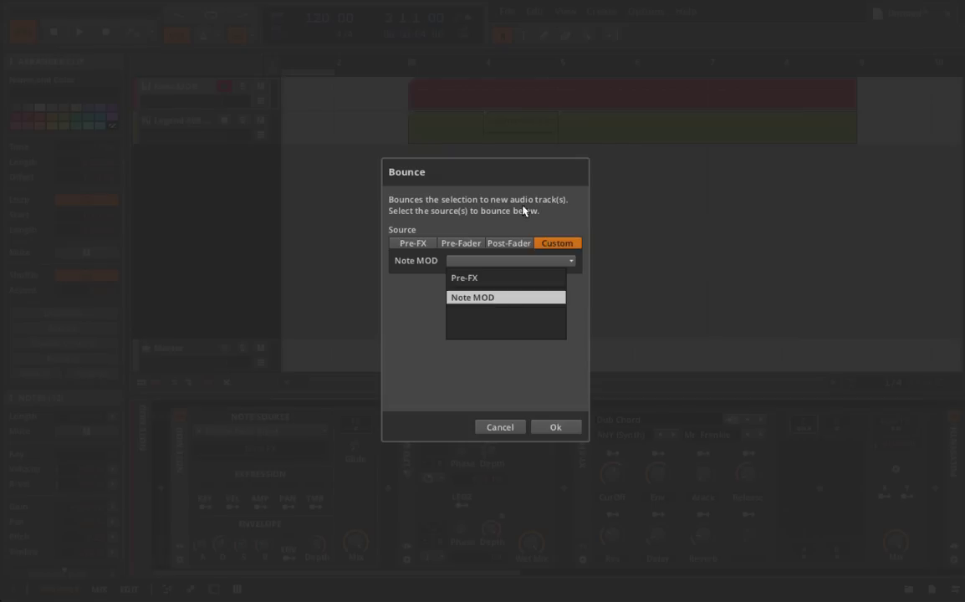
click(552, 248)
click(520, 263)
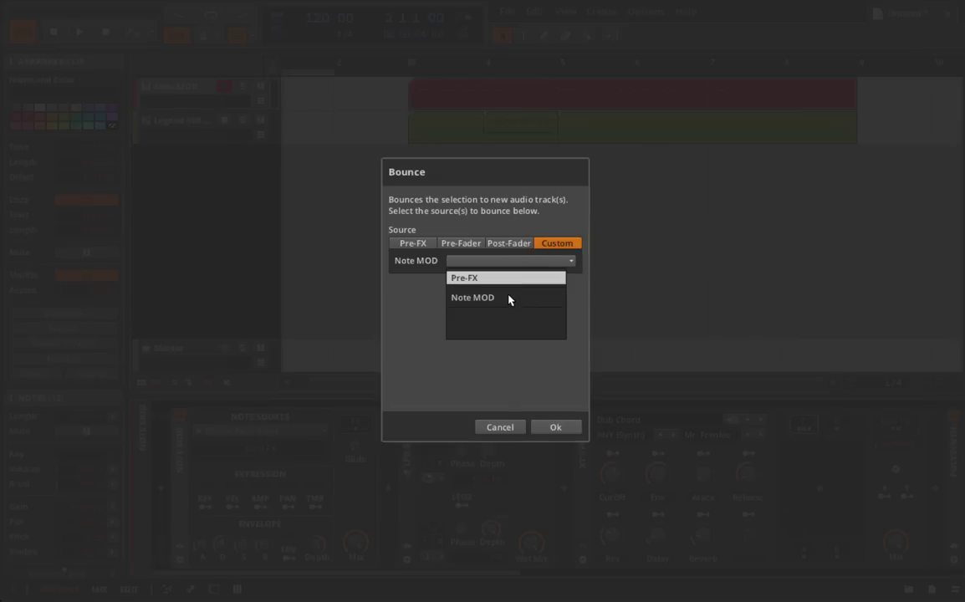
click(495, 387)
click(462, 243)
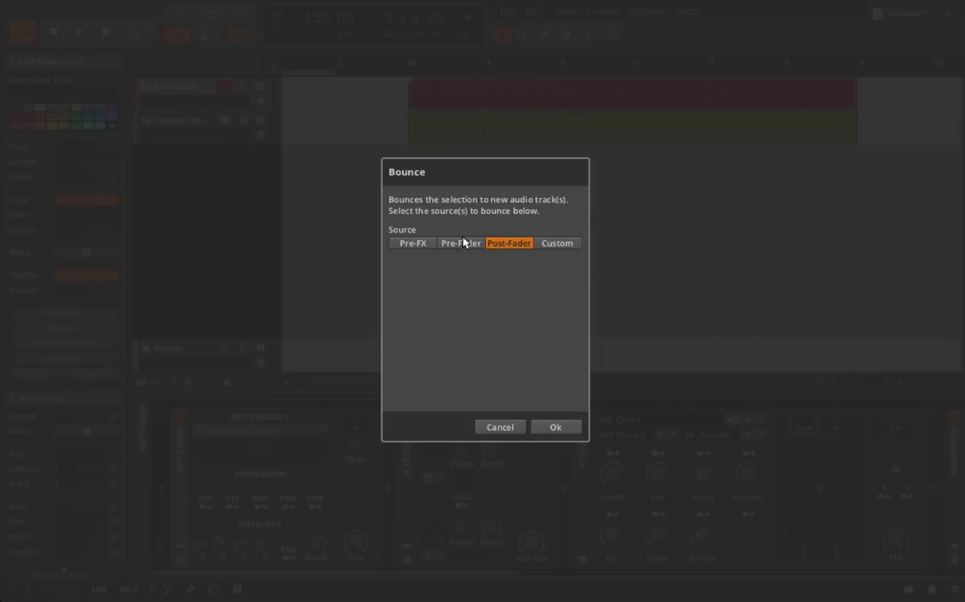
click(559, 430)
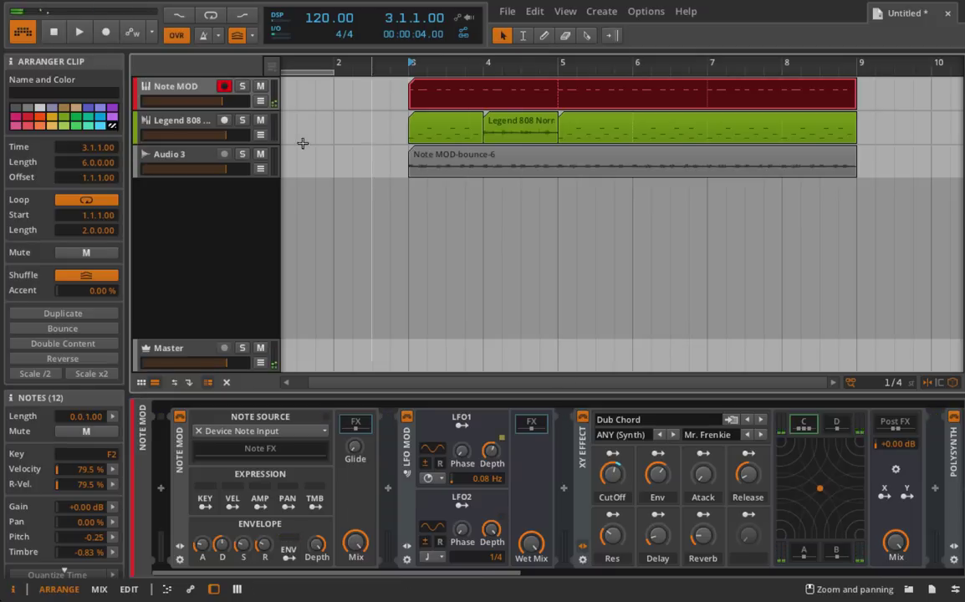
Step: Delete the original Note MOD track
click(239, 79)
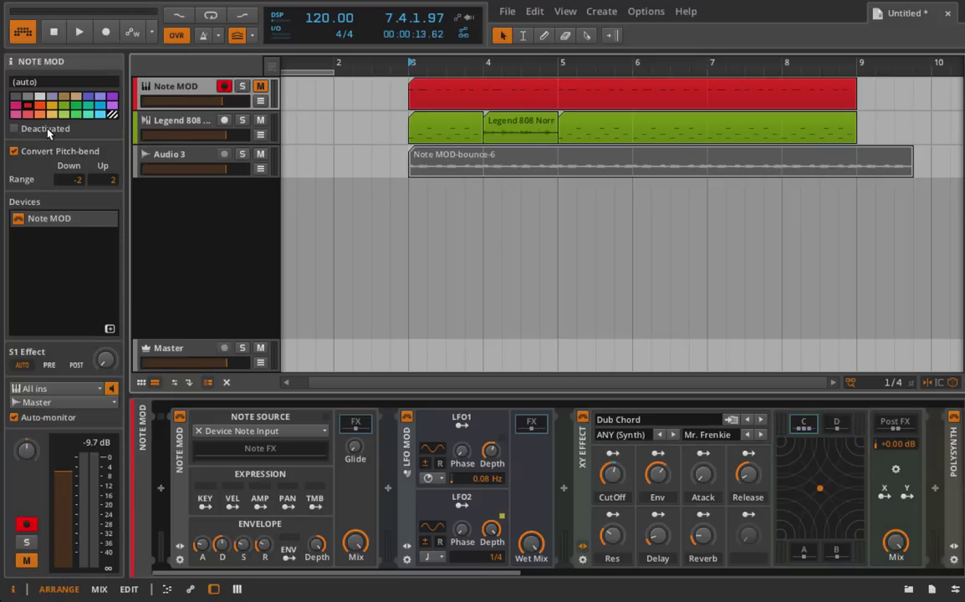
key(Delete)
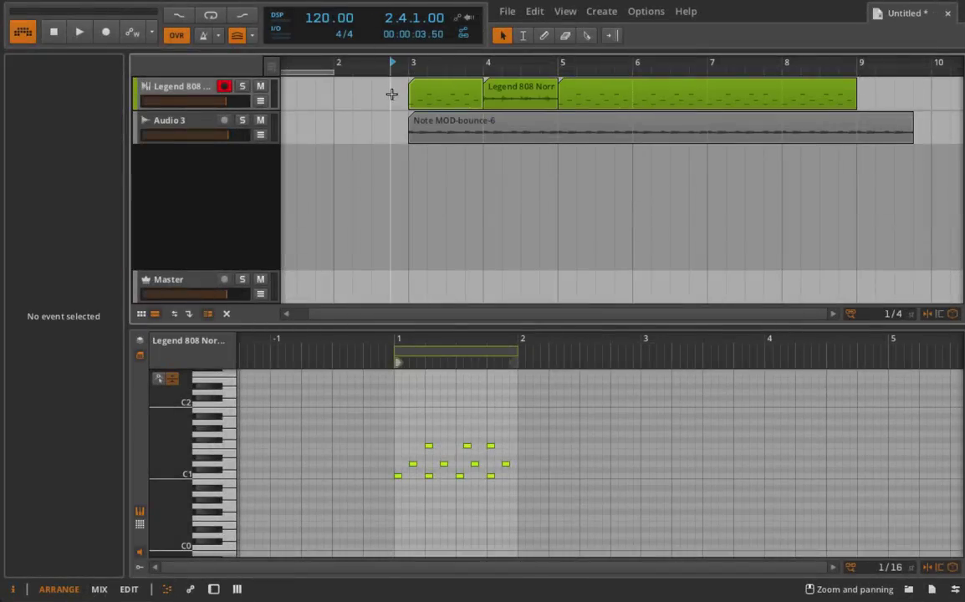
Step: Select the first note clip together with the bounced audio clip on the Legend 808 track and examine their contents
drag(391, 94, 520, 97)
drag(363, 424, 351, 420)
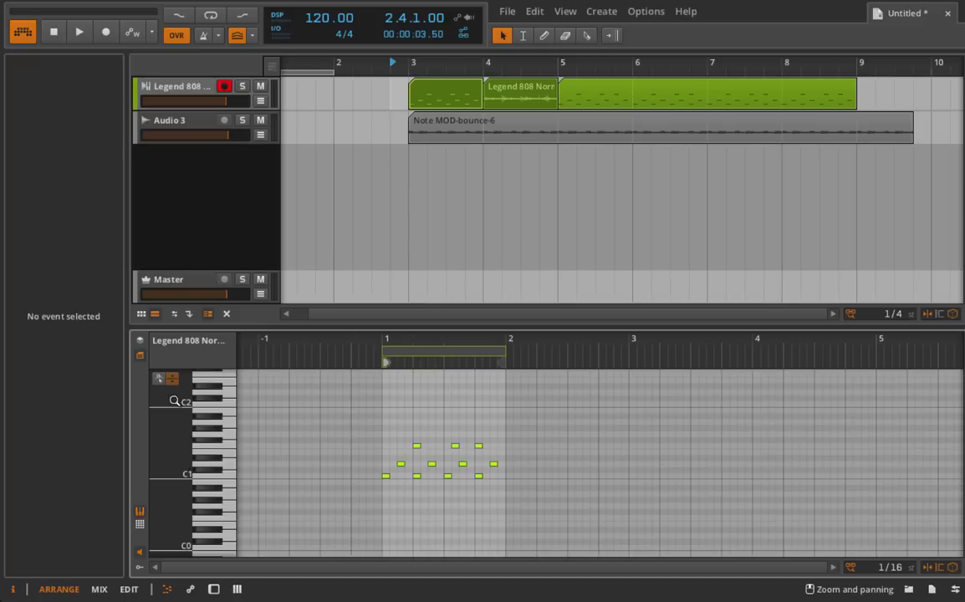
click(489, 80)
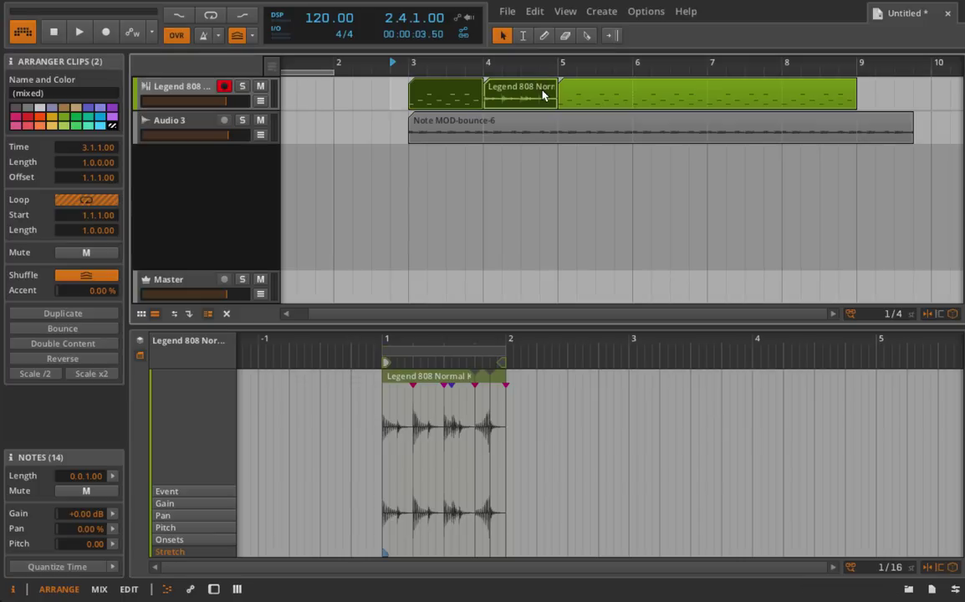
click(596, 88)
drag(381, 90, 521, 92)
Step: Show the whole Legend 808 track timeline in the detail editor and alternate between its note and audio editing modes
click(141, 356)
click(142, 357)
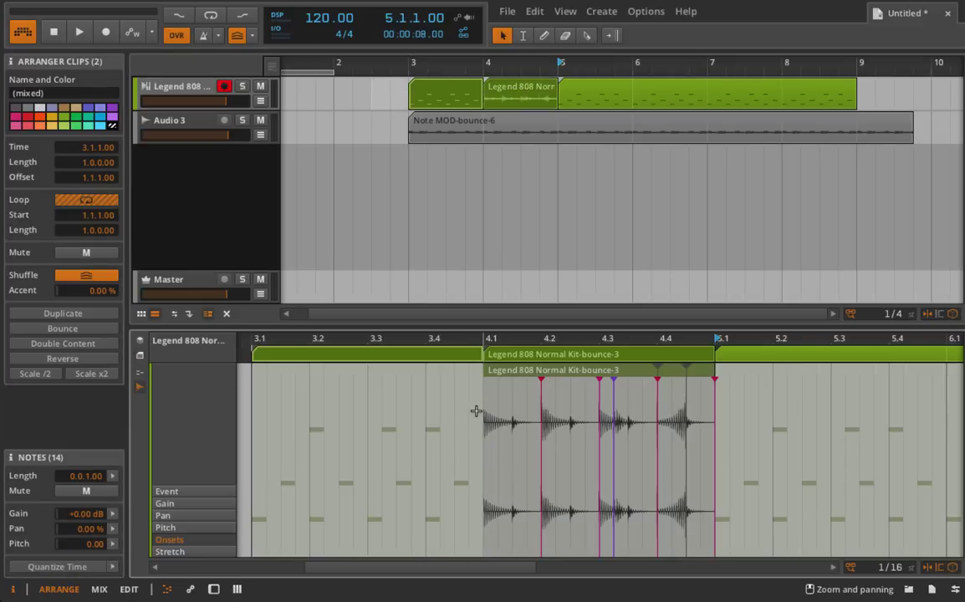
scroll(476, 412, down, 3)
click(427, 434)
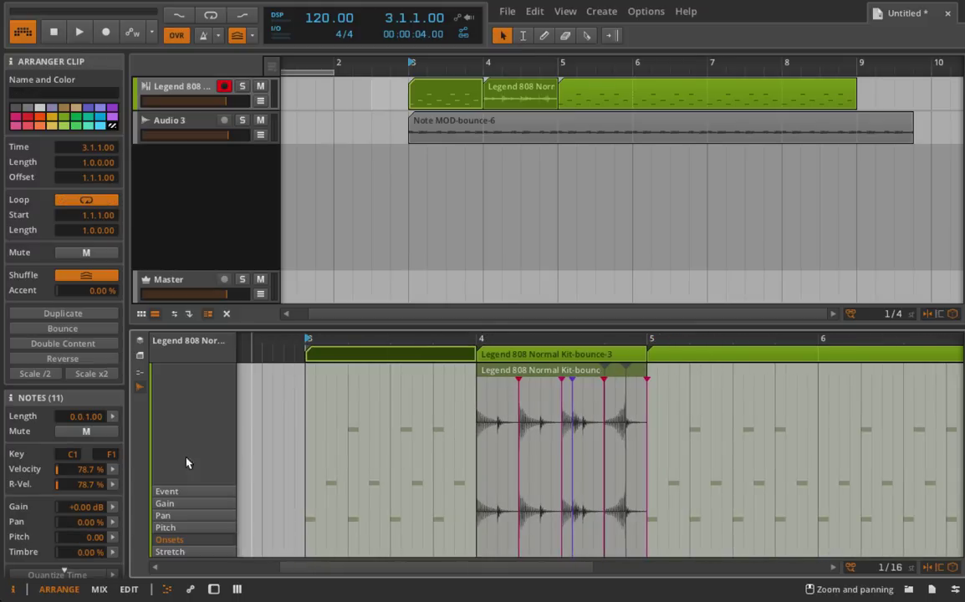
click(139, 387)
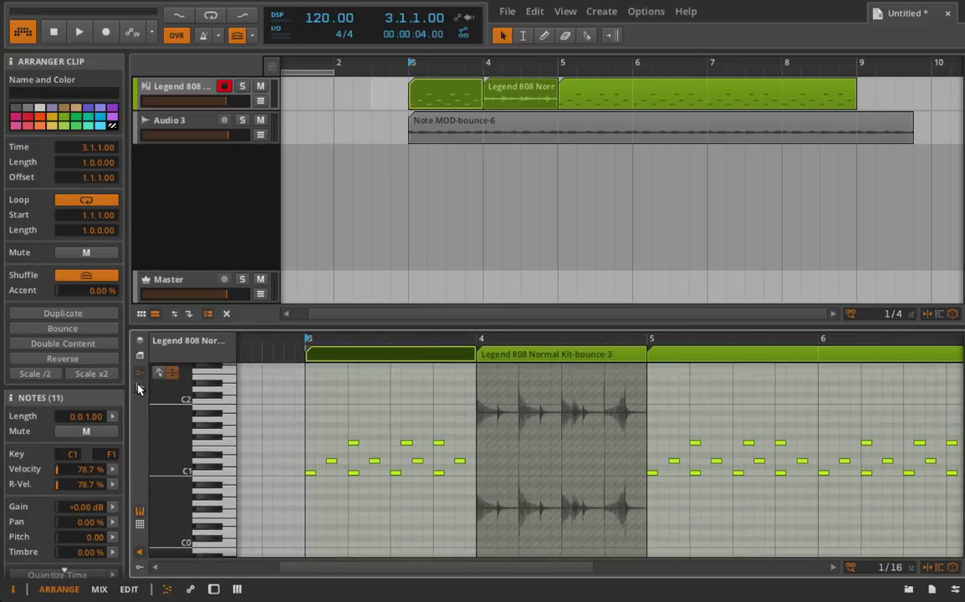
click(139, 388)
Step: Turn on layered editing with Audio 3 displayed below the Legend 808 track, and switch to the full Edit view
click(140, 342)
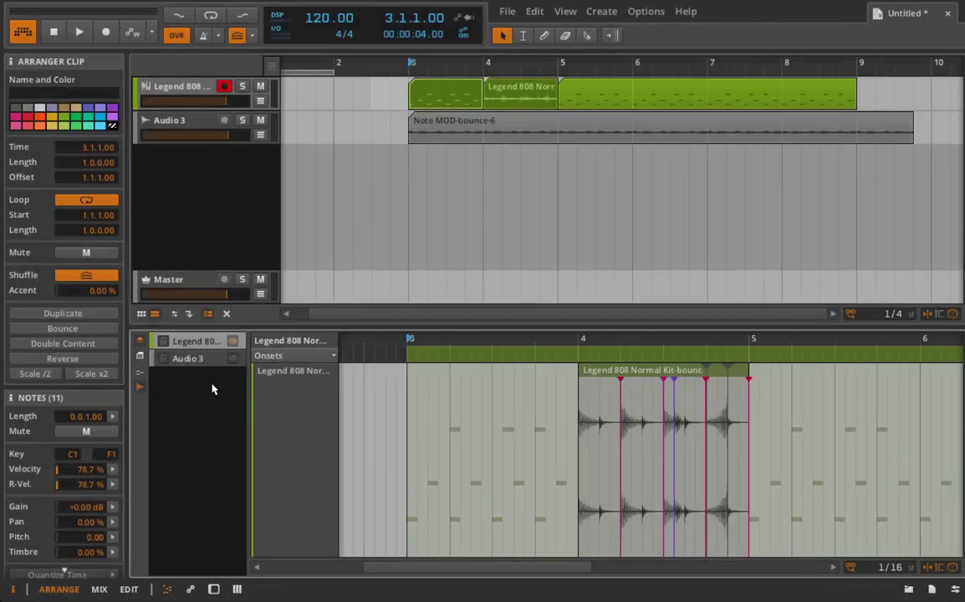
click(234, 359)
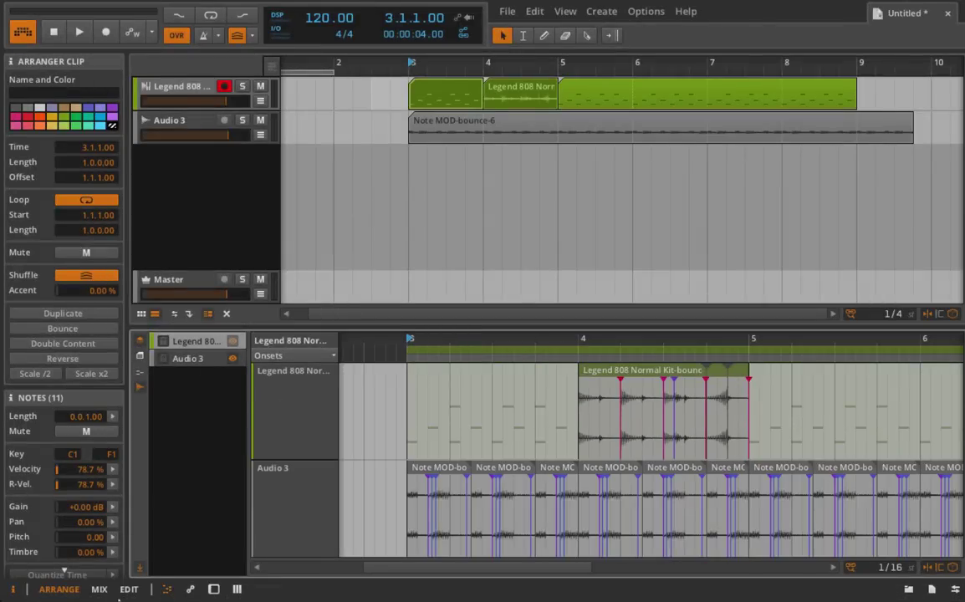
click(129, 590)
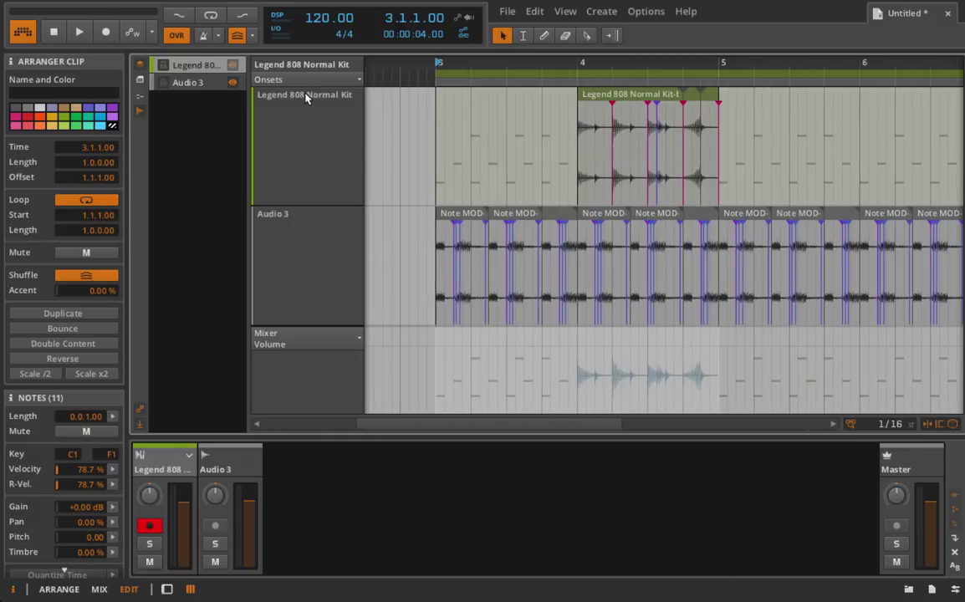
Step: Display the Stretch expression of both layered tracks around bar 4, followed by their Gain expression
click(306, 80)
click(301, 162)
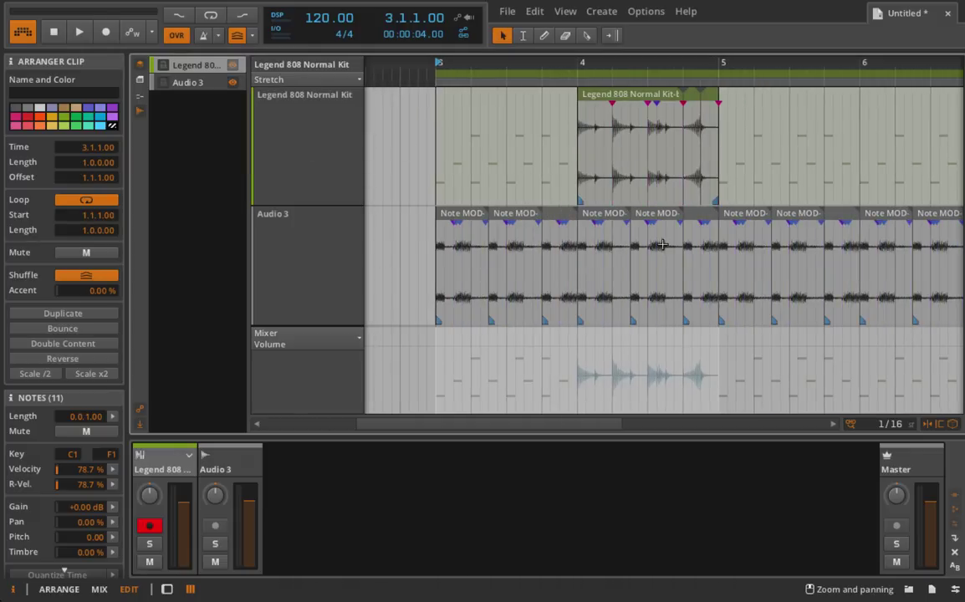
drag(665, 244, 658, 188)
click(300, 80)
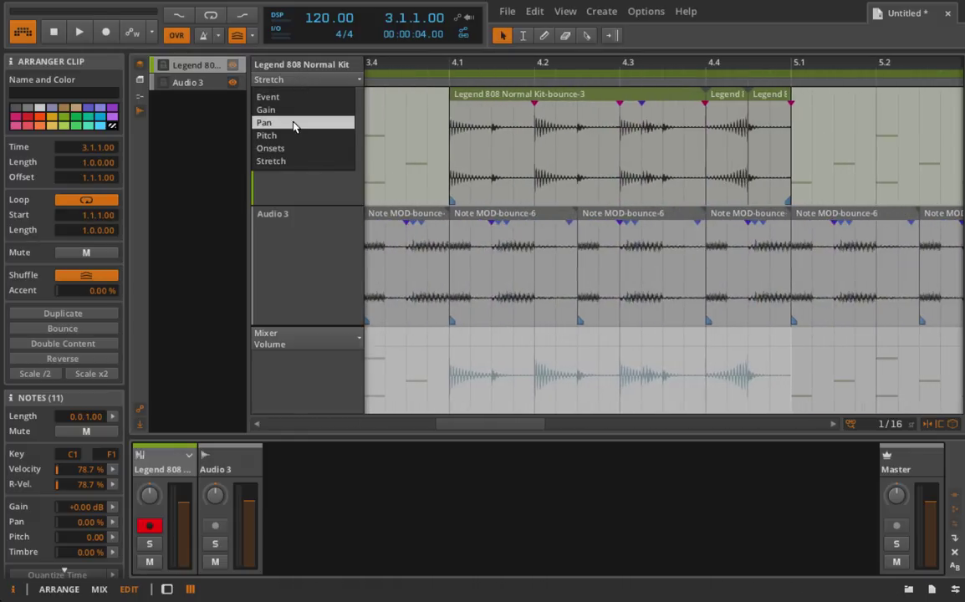
click(289, 109)
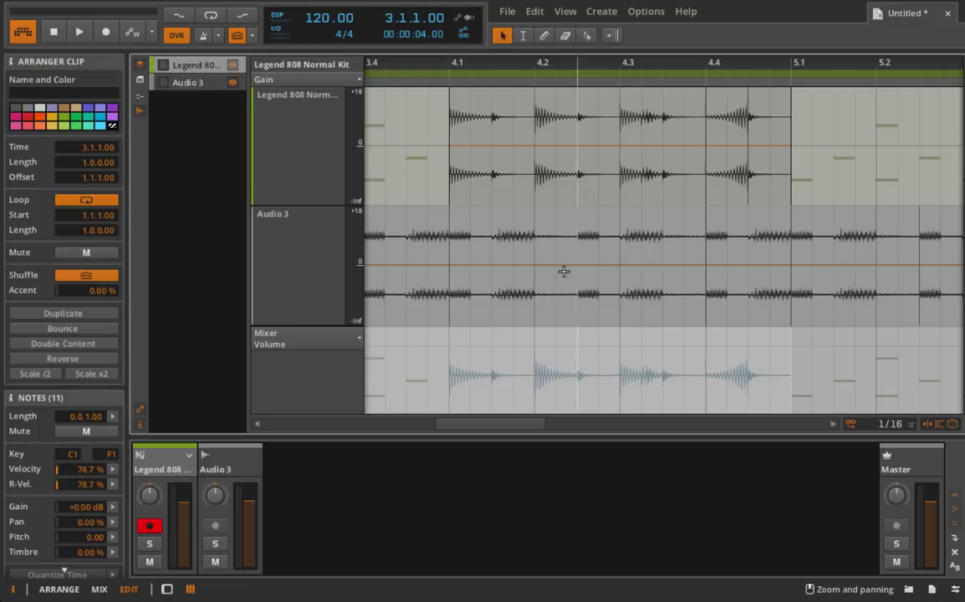
Step: Add gain points to Audio 3 starting at 4.2 and pull the gain curve down just after them
click(533, 266)
click(578, 266)
drag(565, 266, 615, 335)
scroll(666, 209, down, 3)
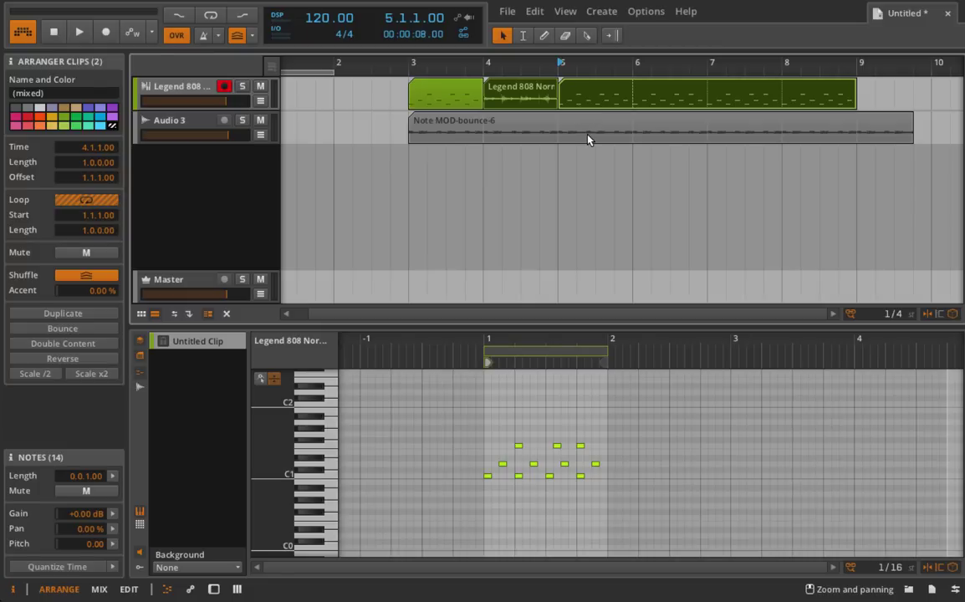
Step: Select the Legend 808 note clip starting at bar 5 along with the Note MOD bounce clip, and choose a background clip behind the notes
click(595, 100)
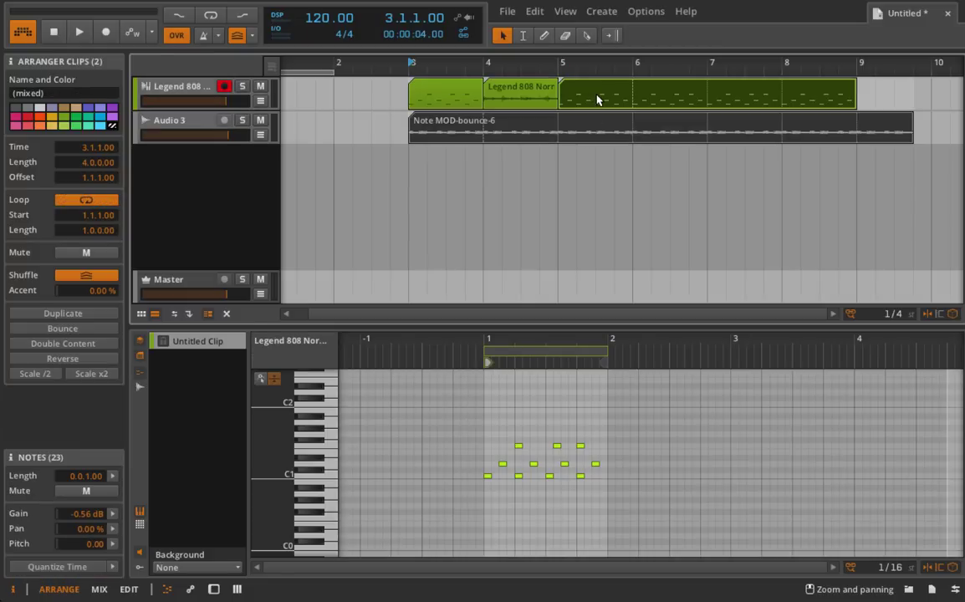
click(197, 568)
click(193, 550)
drag(521, 486, 565, 488)
click(124, 589)
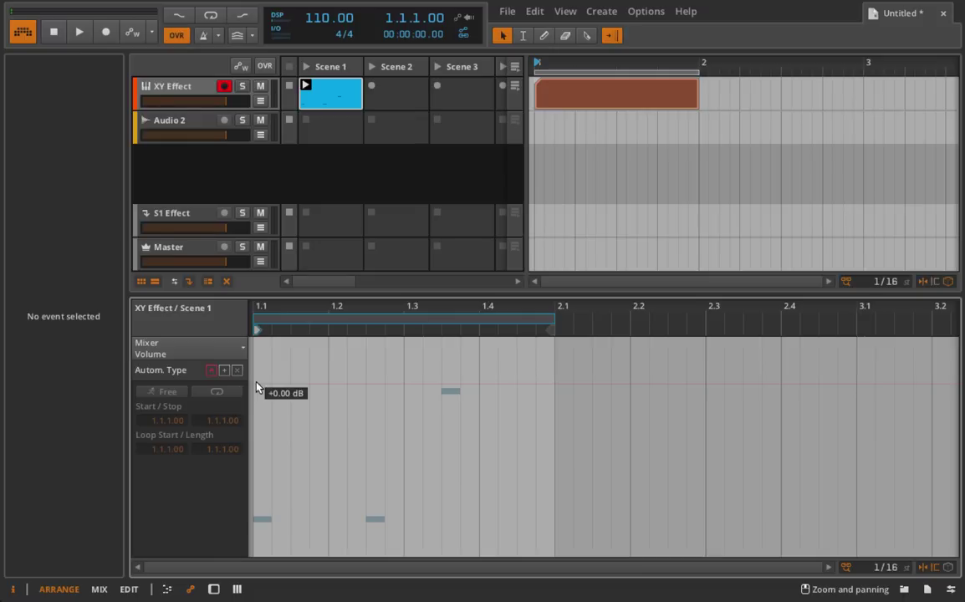
Step: Draw CutOff (Macro 1) automation in the XY Effect Scene 1 clip: 60.8 % at 1.1, a dip at 1.3, and about 67.3 % at 1.4
click(128, 590)
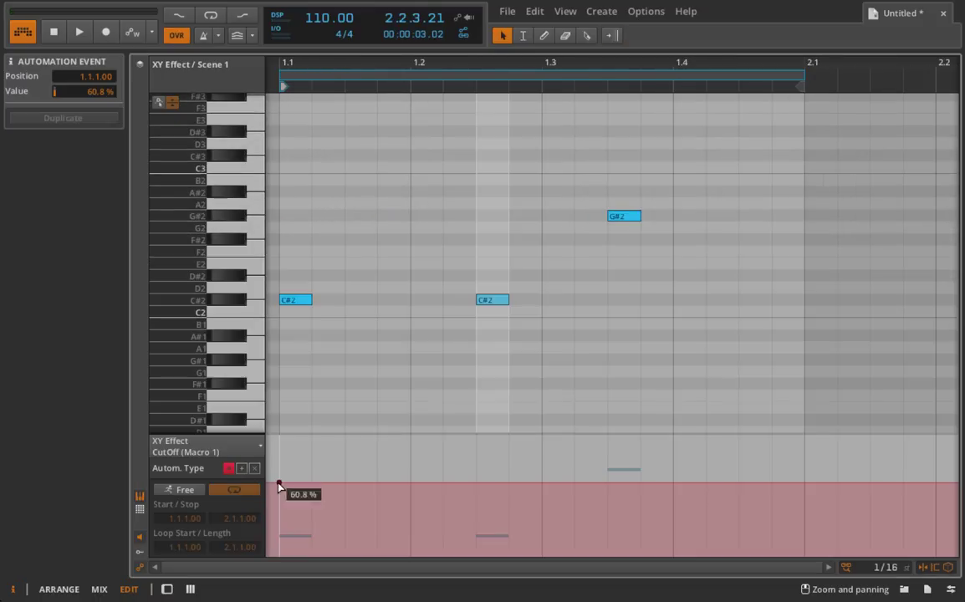
drag(541, 478, 673, 476)
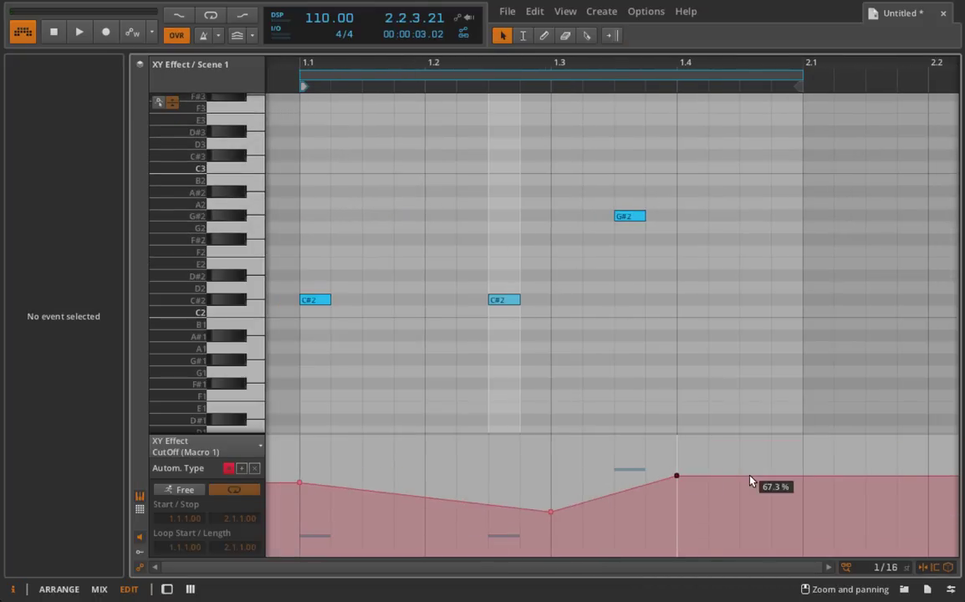
Step: Add a CutOff point of 30.3 % at 1.4.4.49, play the clip, and raise the 1.4 point to 88.6 %
click(786, 518)
key(space)
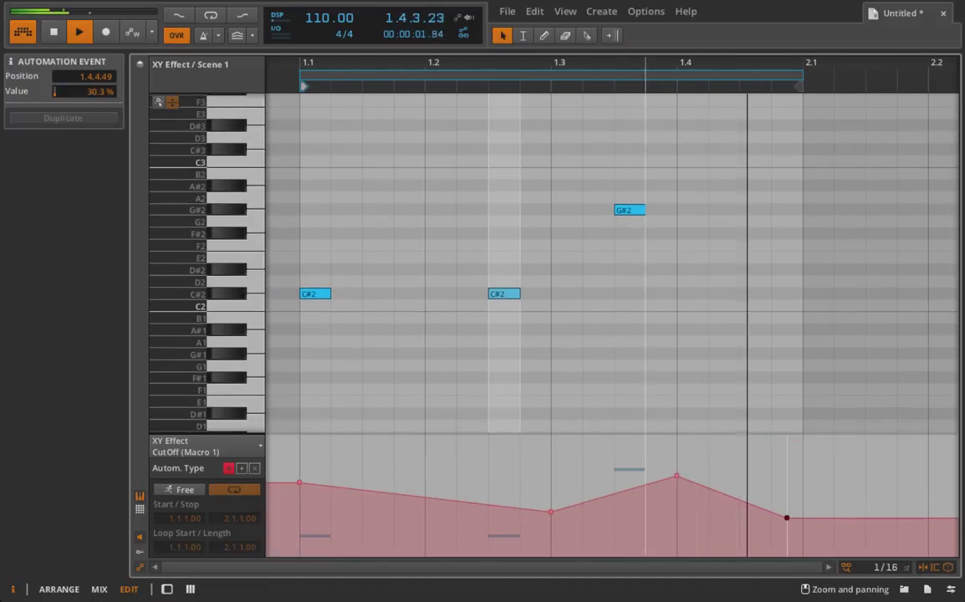
drag(676, 477, 676, 445)
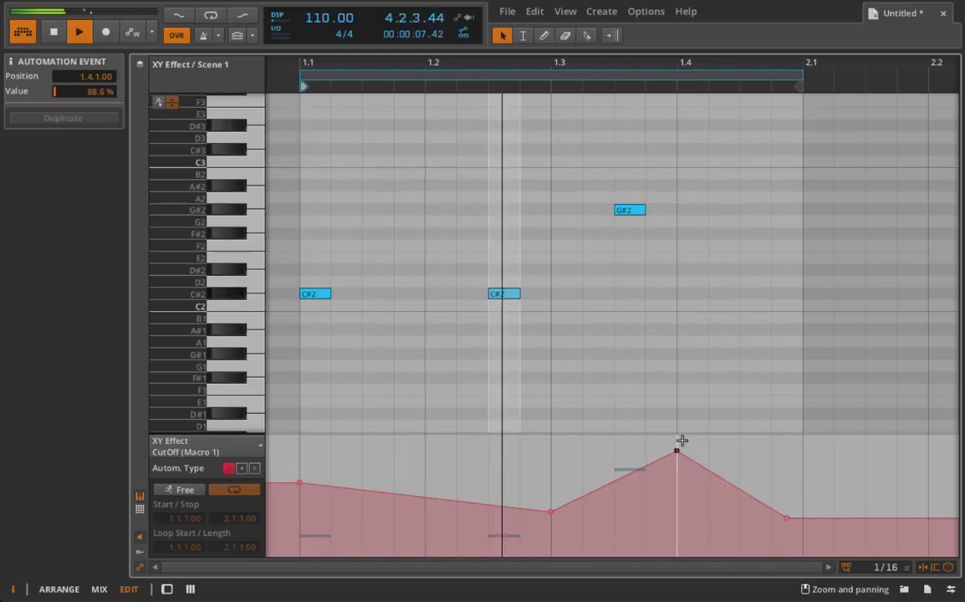
Step: Add a C#3 note at 1.4.2 to the clip and make the CutOff curve peak at its start and drop by its end
double_click(730, 174)
drag(729, 174, 732, 152)
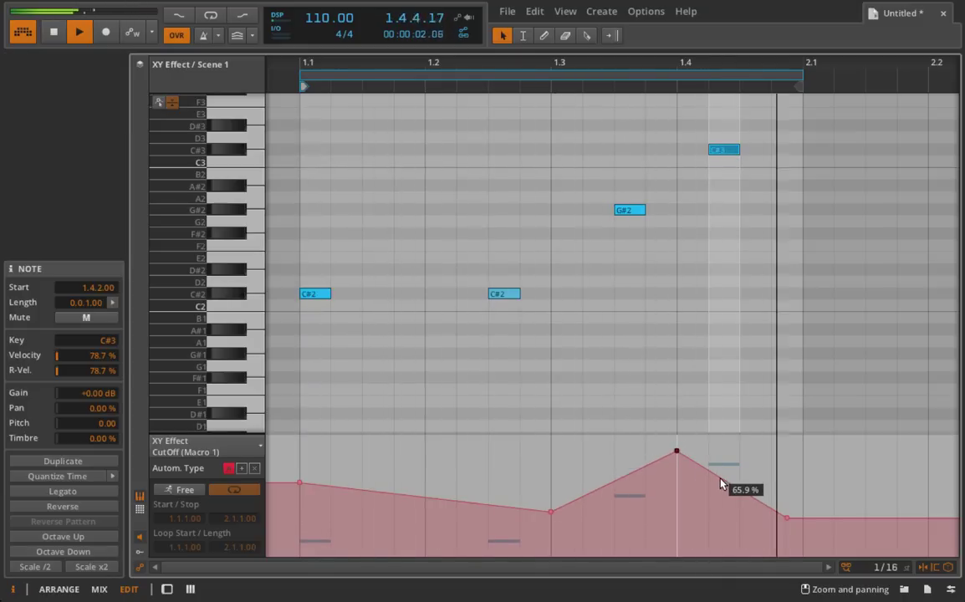
drag(717, 476, 739, 524)
Step: Shape the CutOff curve around the G#2 note and the C#2 note at 1.2.3 with added points, raising the dips and the 1.2.3 peak
drag(645, 469, 615, 517)
click(489, 506)
drag(520, 508, 489, 478)
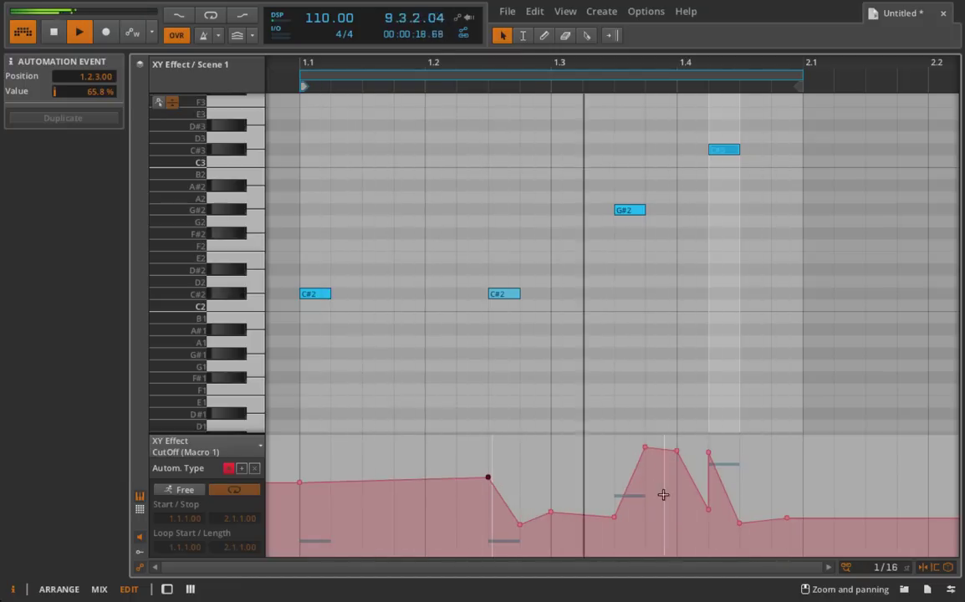
drag(615, 517, 615, 498)
drag(489, 478, 489, 459)
drag(520, 525, 519, 484)
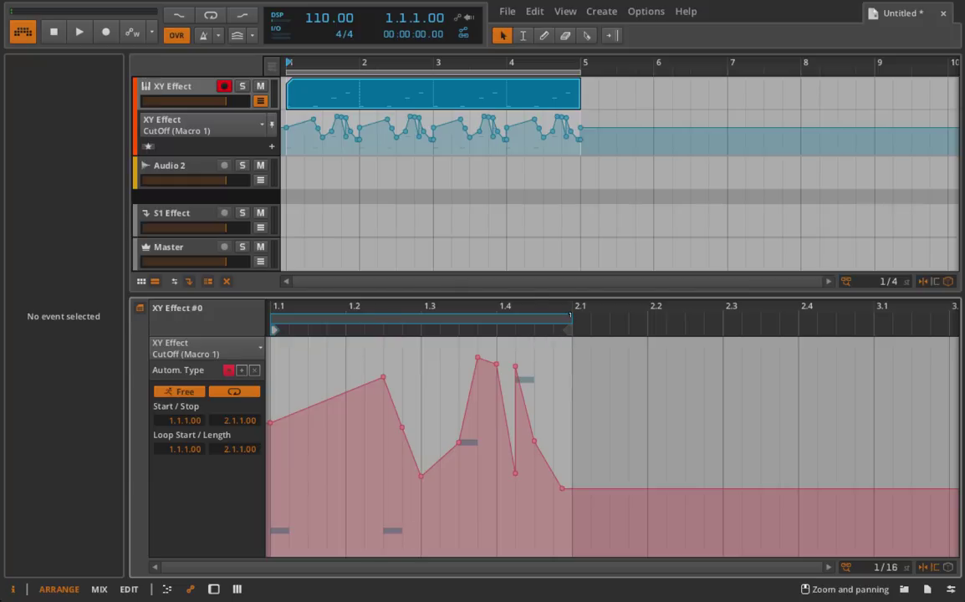
Step: Shorten the free-running CutOff automation loop of the arranger clip independently of its notes and adjust its curve
drag(569, 317, 379, 330)
drag(376, 369, 345, 344)
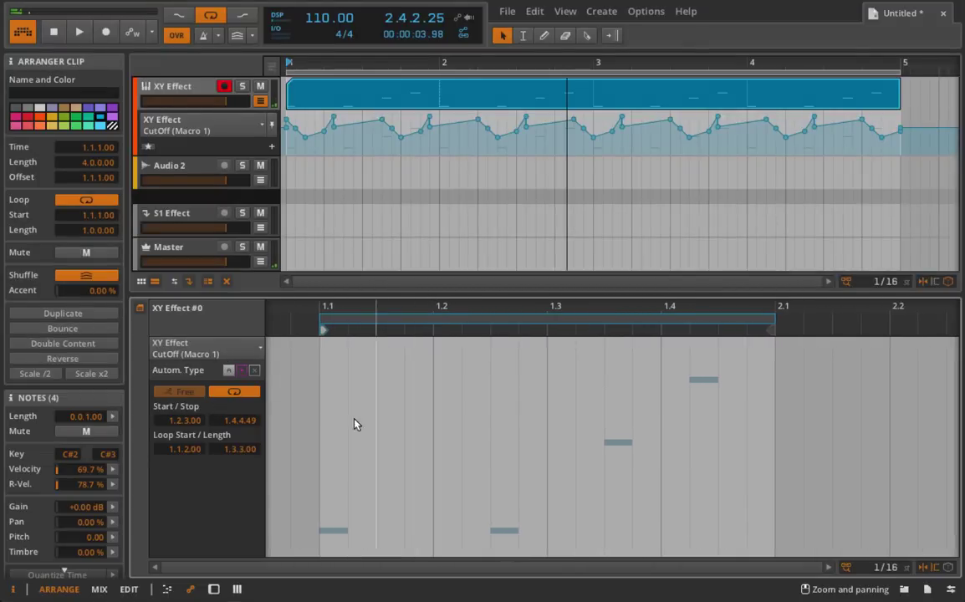
Step: Draw additive CutOff automation starting at 1.1 and falling to -50.0 % at 3.1.3.00
click(320, 408)
drag(361, 410, 937, 554)
drag(756, 451, 670, 403)
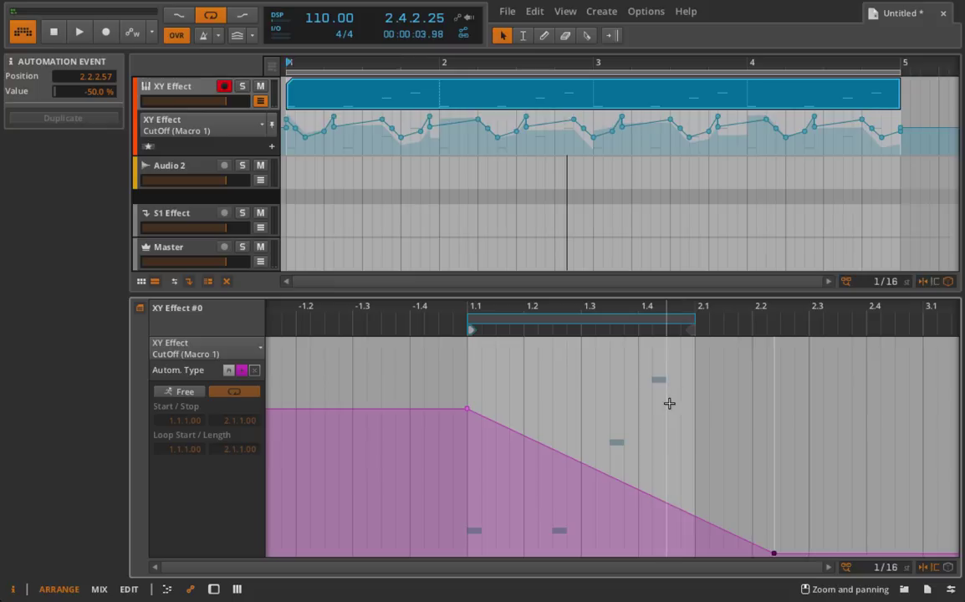
drag(774, 555, 952, 554)
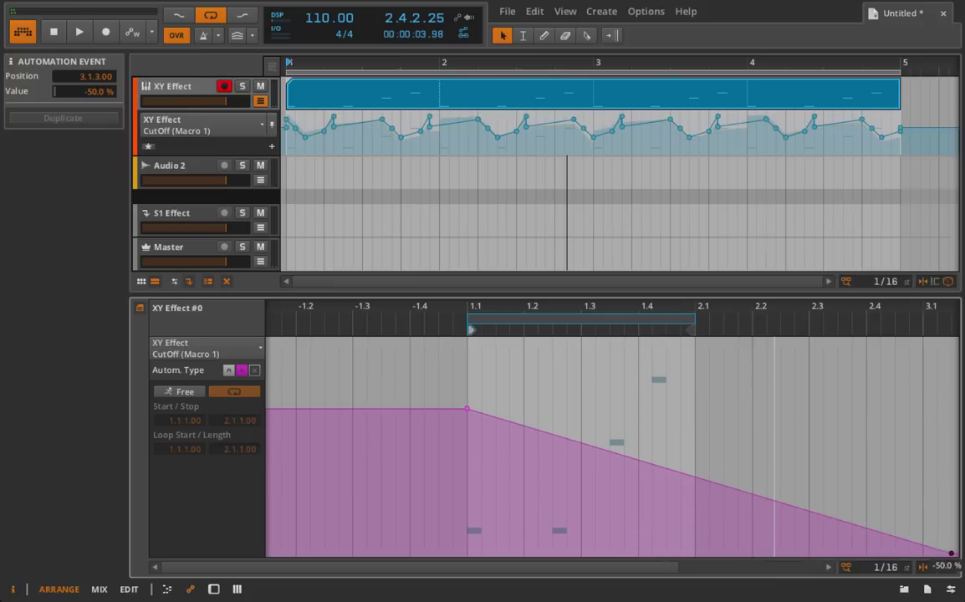
Step: Extend the clip's loop length to 4.3.2.00, stretch a multiplicative CutOff ramp down to 0 % at 5.3.4.00, and audition it
drag(767, 425, 620, 393)
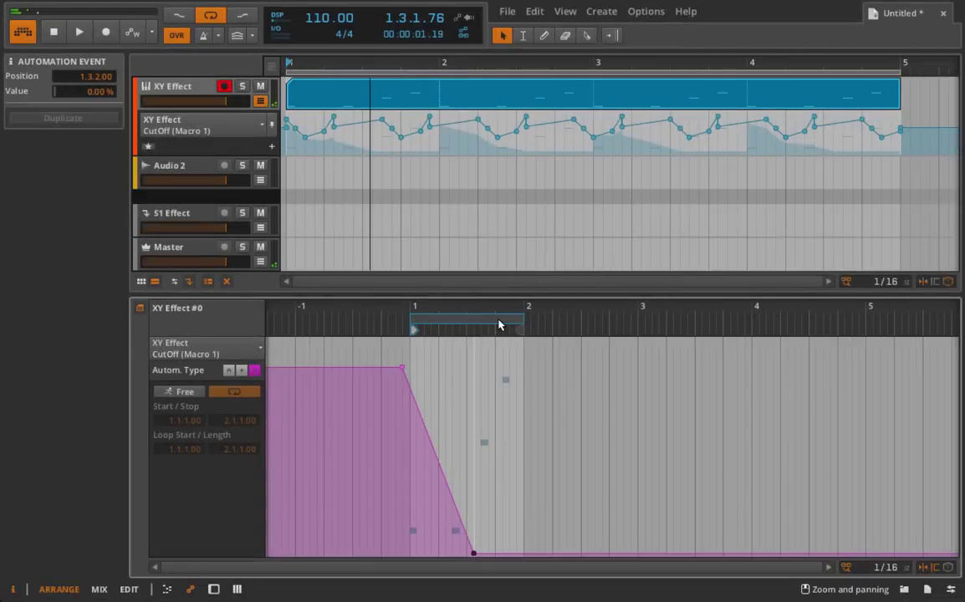
drag(522, 320, 962, 322)
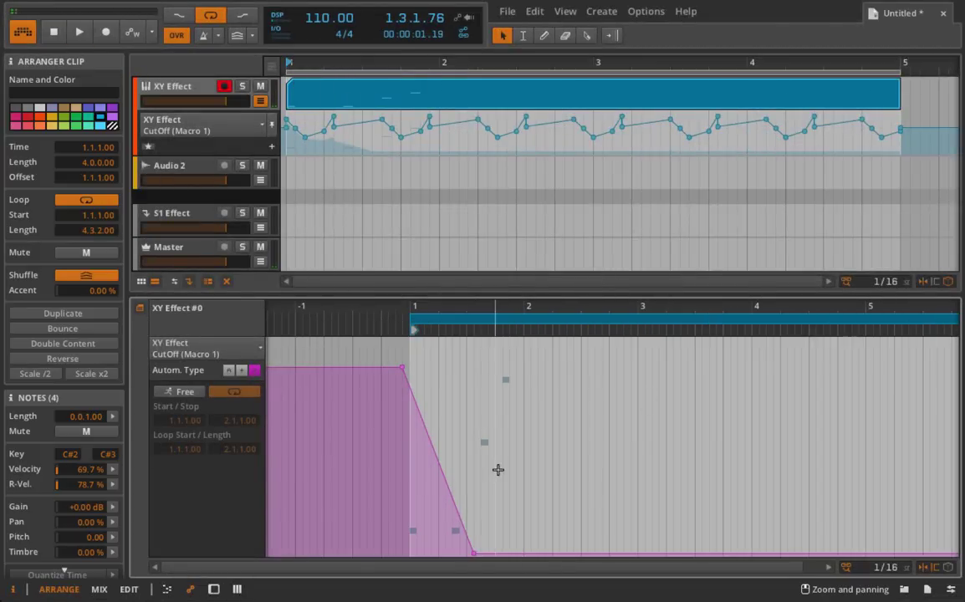
drag(473, 556, 944, 553)
key(space)
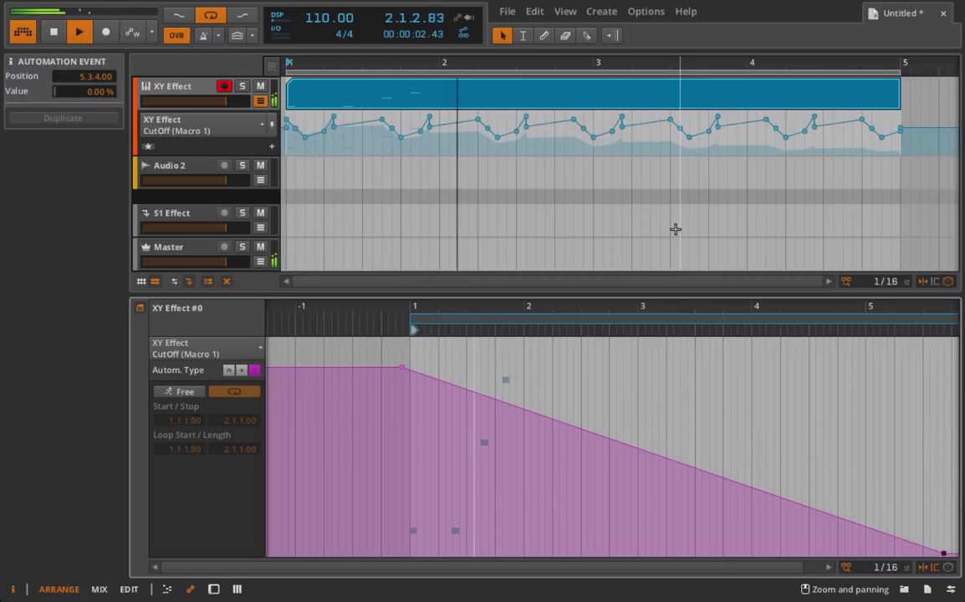
key(space)
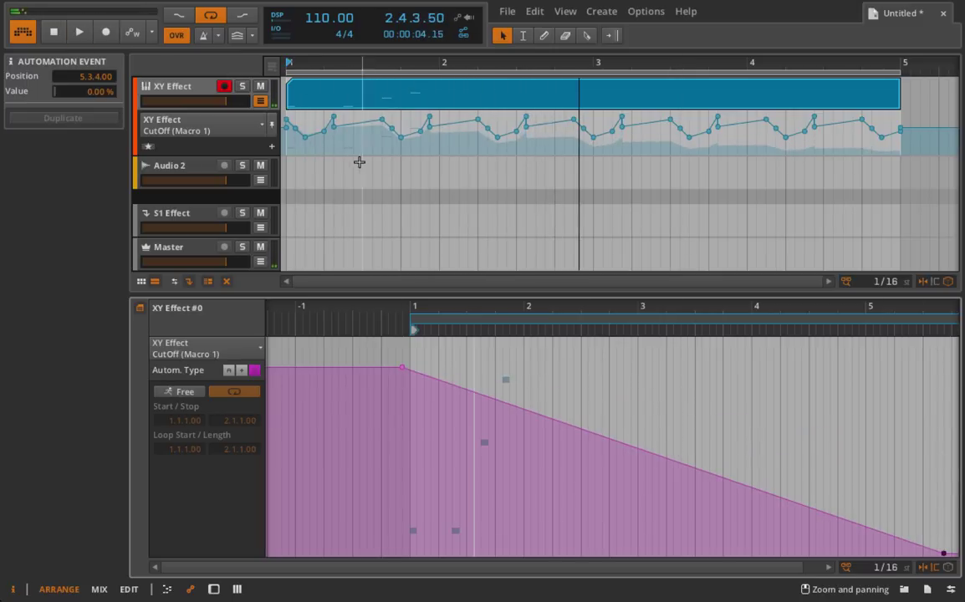
Step: Raise the arranger's CutOff points from 1.2.1.00 onward to 97.0 % and add a 100 % multiplicative point at 5.3.3.00 during playback
drag(317, 115, 884, 121)
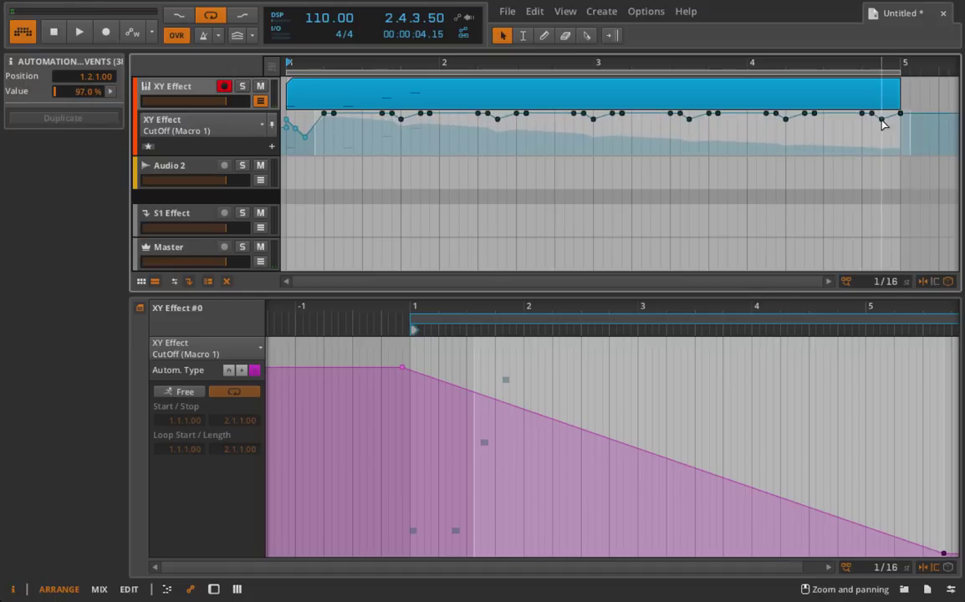
key(space)
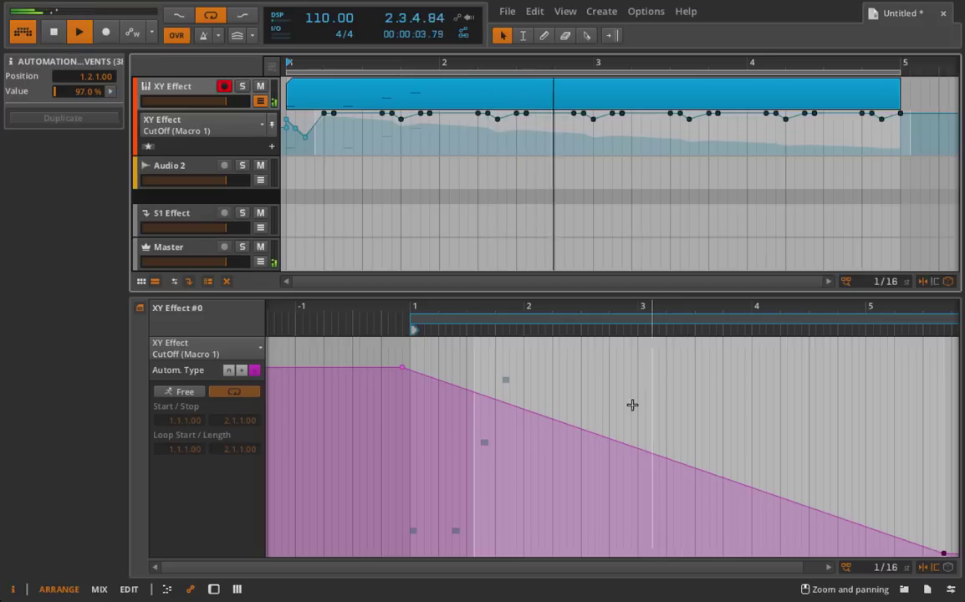
drag(626, 444, 937, 340)
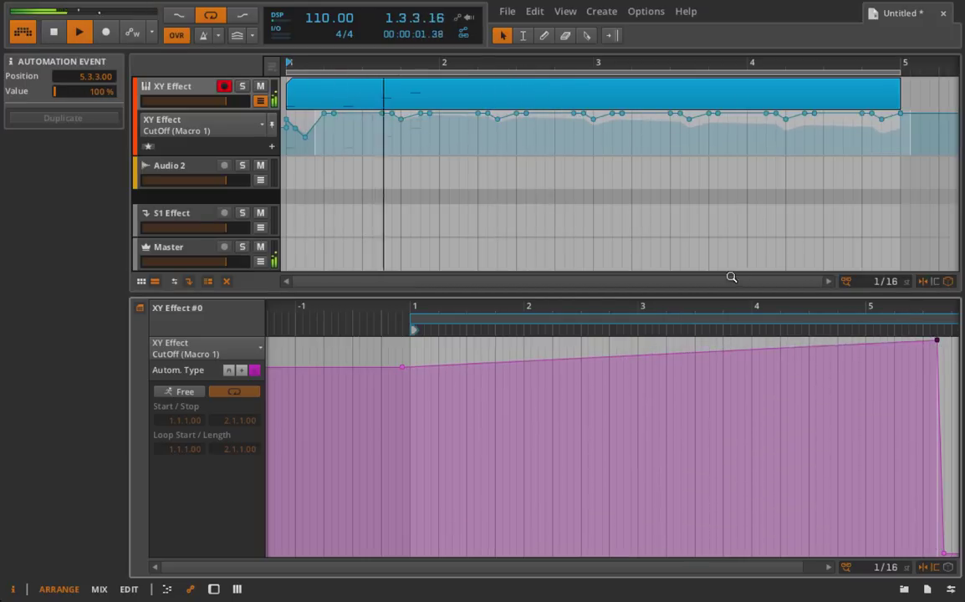
key(space)
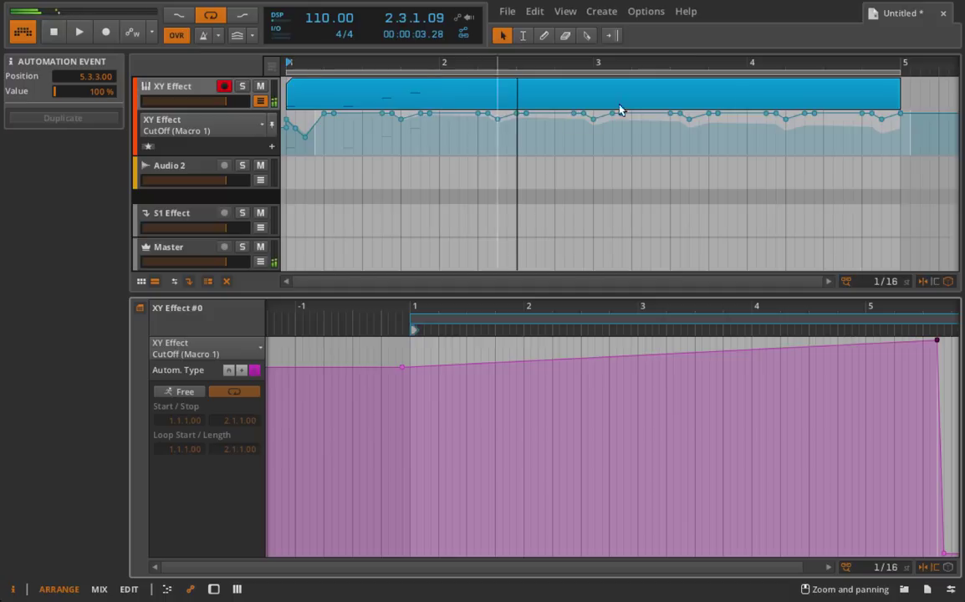
Step: Make the XY Effect arranger clip 5 bars long with looping enabled and a one-bar loop length, and play it
drag(902, 101, 924, 105)
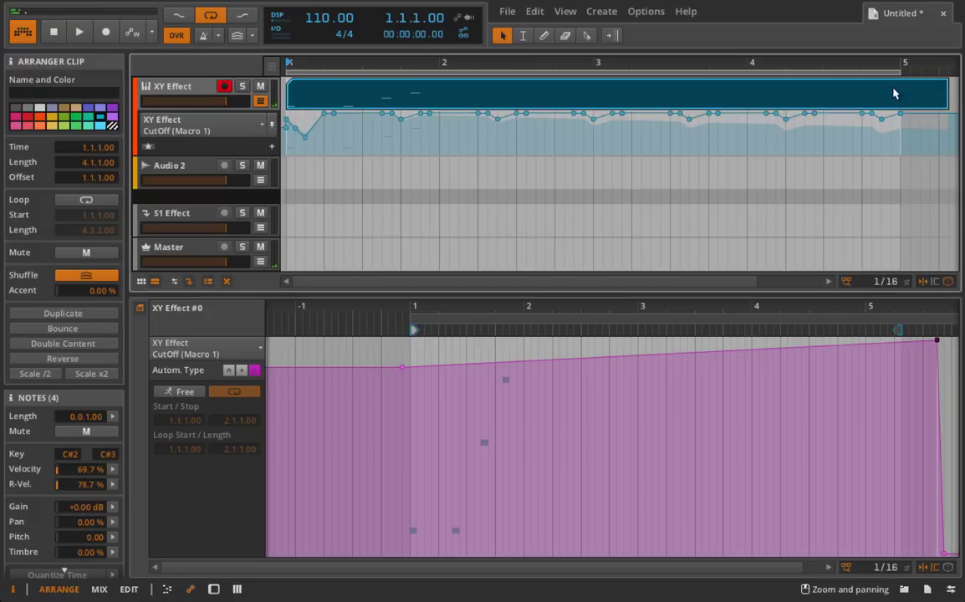
scroll(893, 94, down, 3)
click(95, 202)
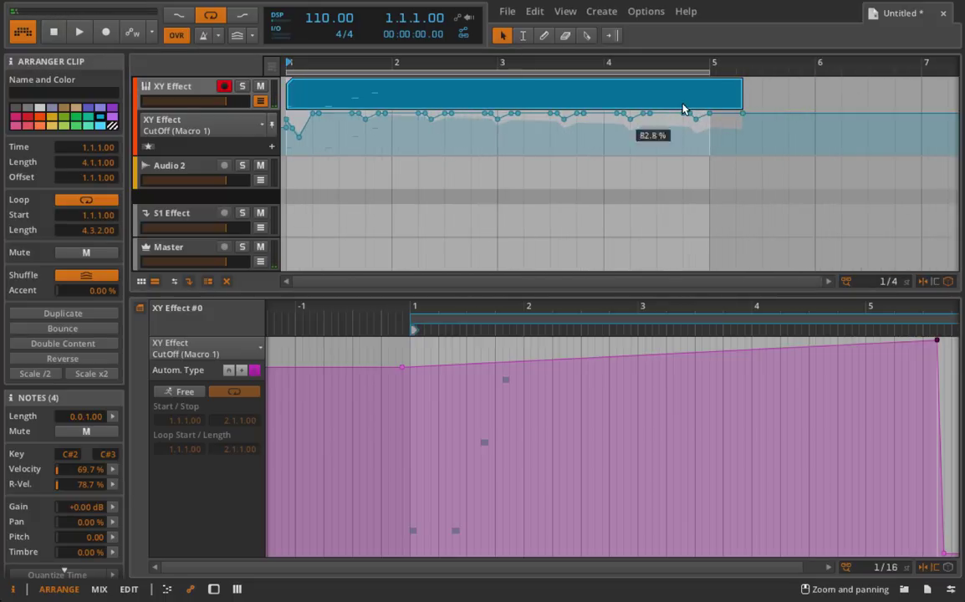
drag(741, 101, 398, 108)
key(space)
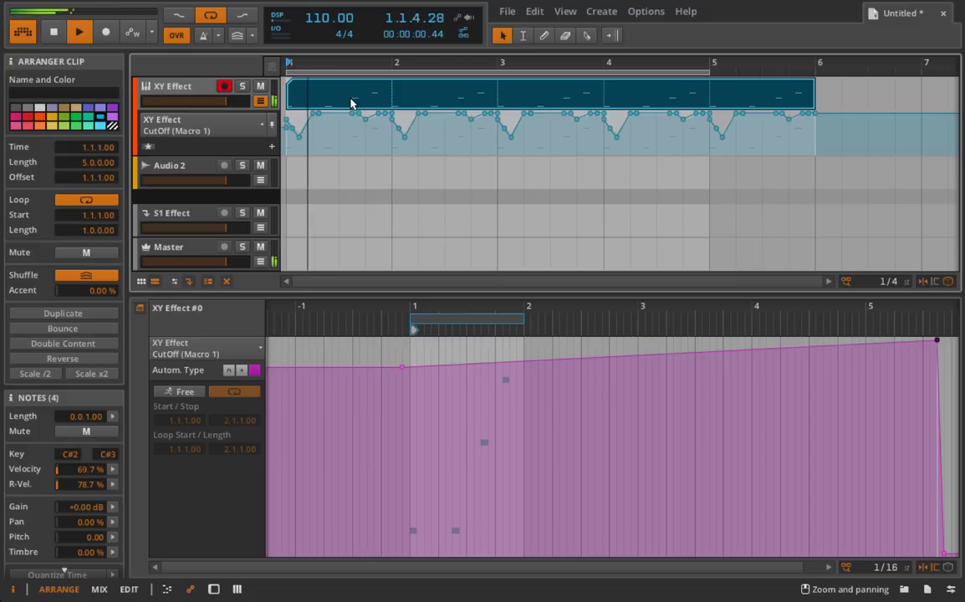